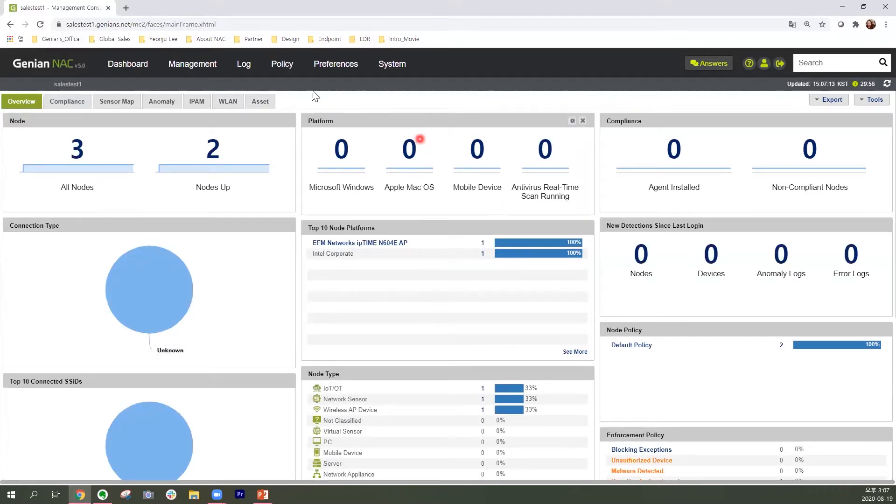
# Go to the Policy section, collapse the Policy and Object branches of the tree, and show the list of node groups.
pyautogui.click(293, 71)
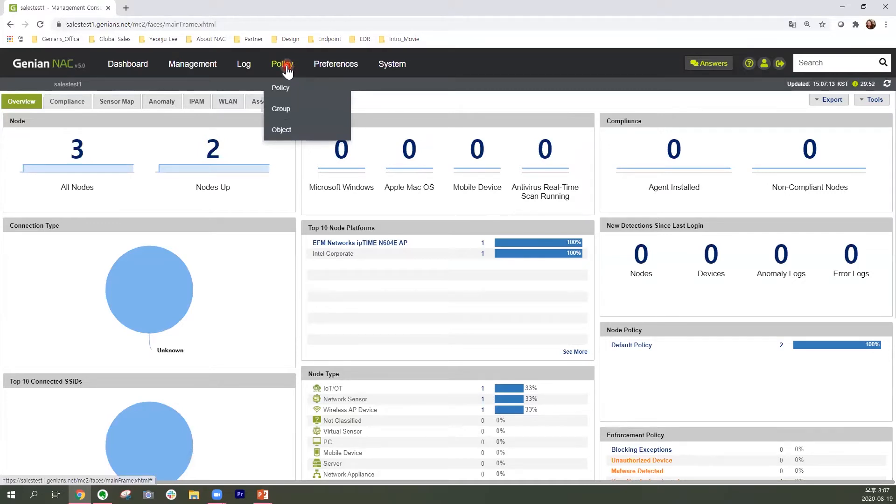
pyautogui.click(287, 70)
pyautogui.click(13, 113)
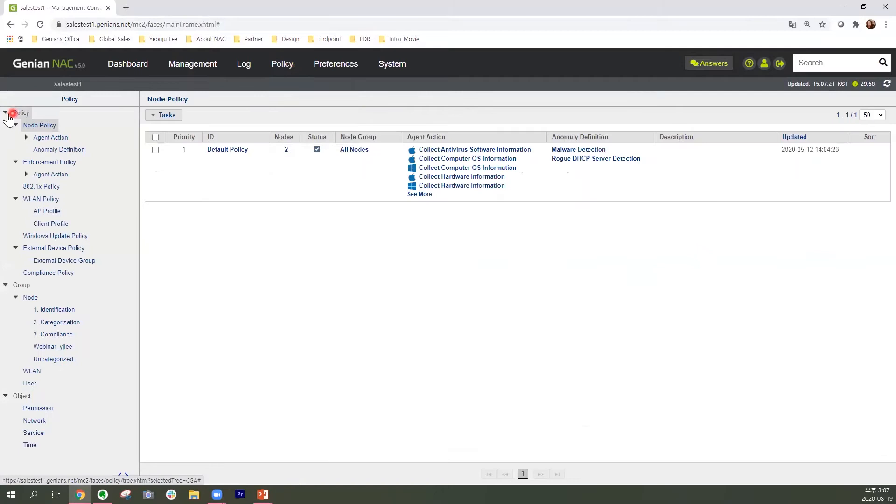
pyautogui.click(6, 125)
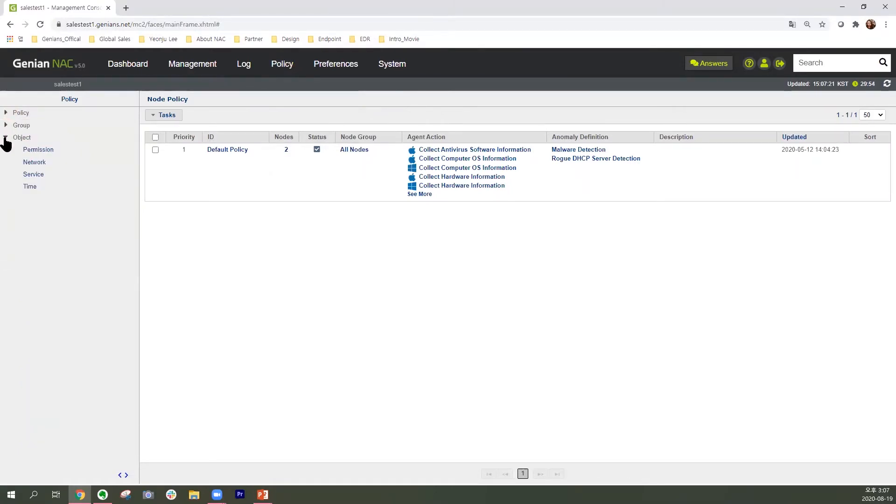
pyautogui.click(5, 138)
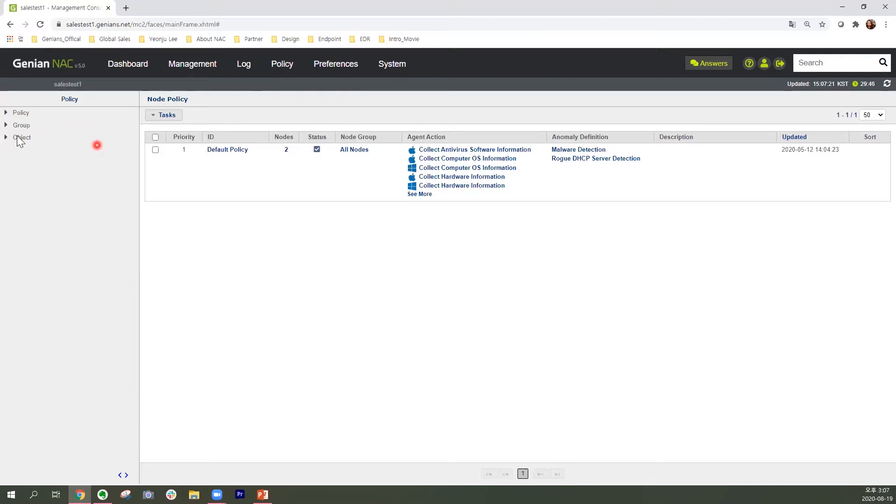
pyautogui.click(6, 126)
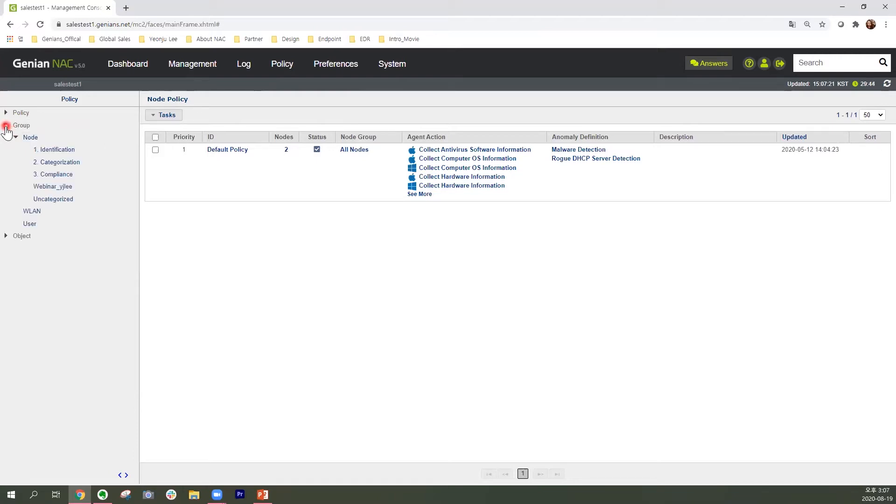
pyautogui.click(37, 137)
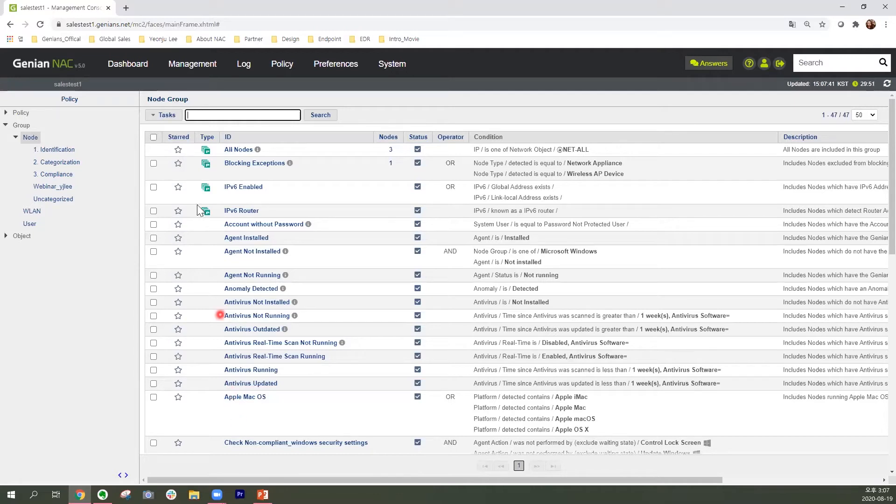
# Start a new node group for node policy with the ID Session3_Regular_MKT1 and the status Enabled.
pyautogui.click(178, 121)
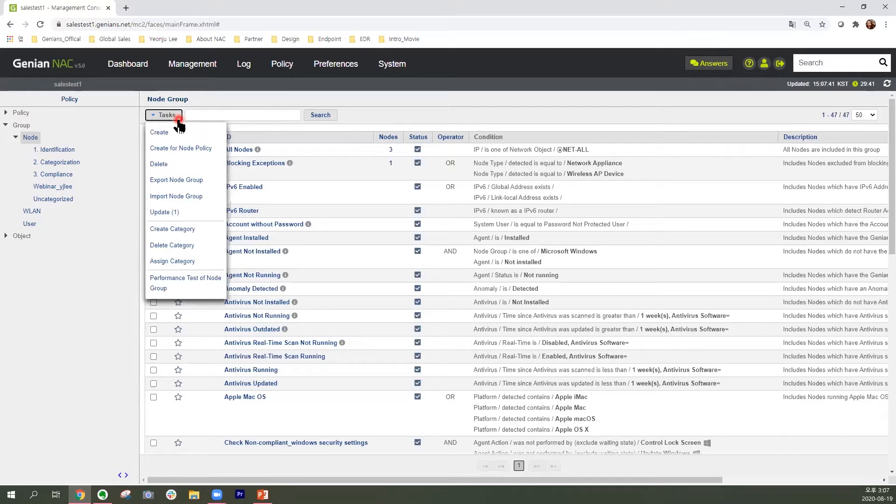
pyautogui.click(218, 150)
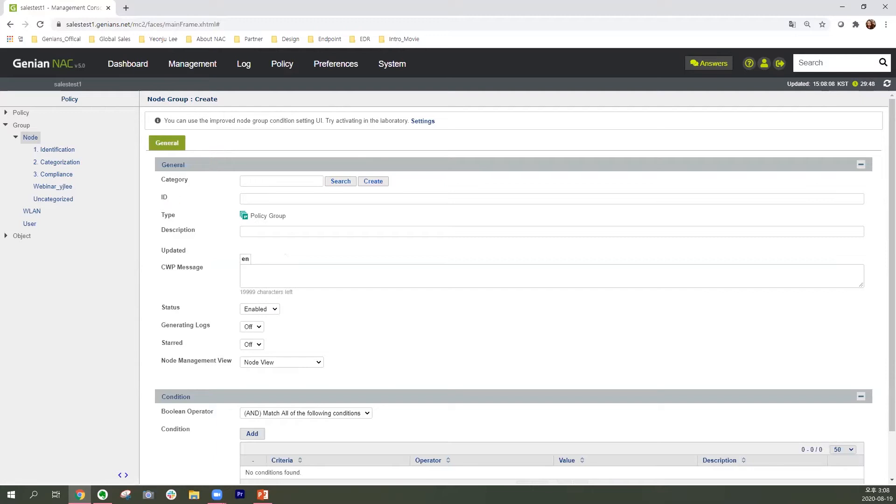
pyautogui.hotkey('alt', 'Tab')
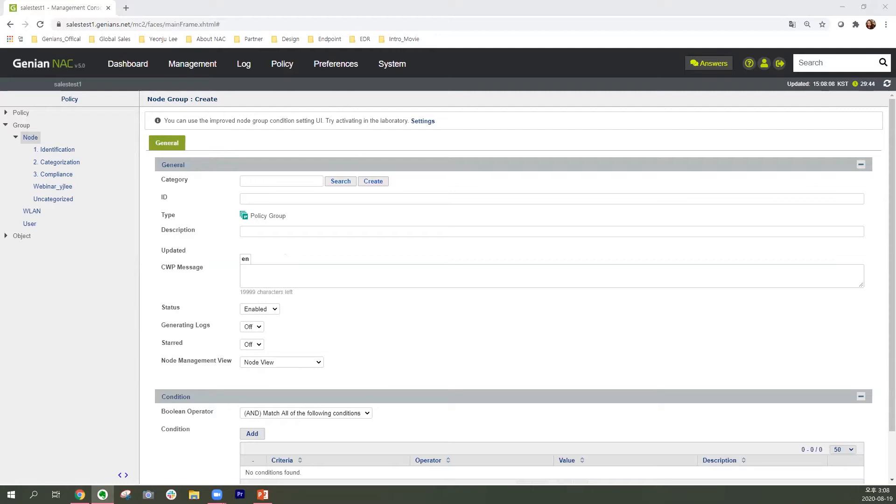
pyautogui.click(297, 202)
pyautogui.write('Session3_Regular_MKT1')
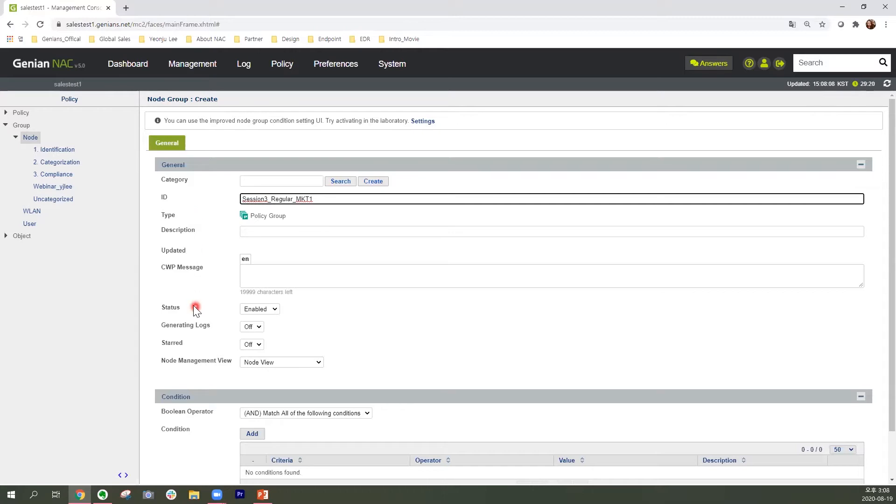
pyautogui.click(274, 309)
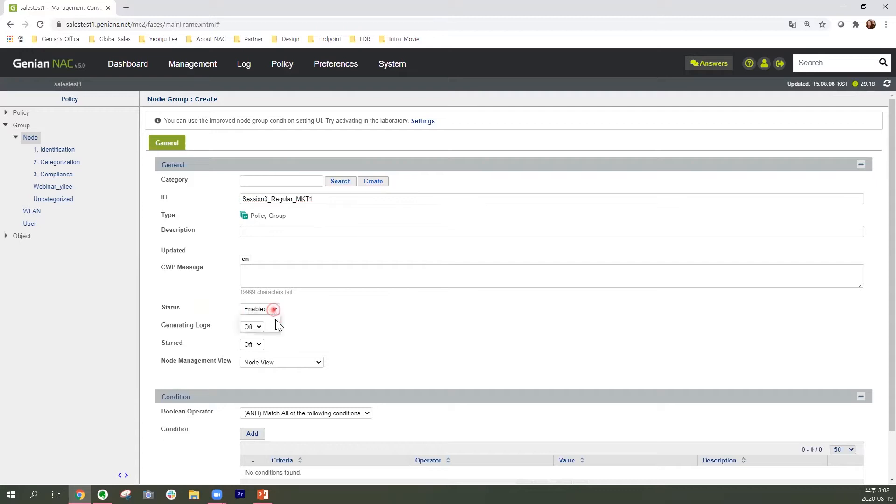
pyautogui.click(276, 326)
# Start a new condition for the node group with the criteria IP and the operator "is one of subnet".
pyautogui.scroll(-1, 211, 401)
pyautogui.scroll(-2, 211, 402)
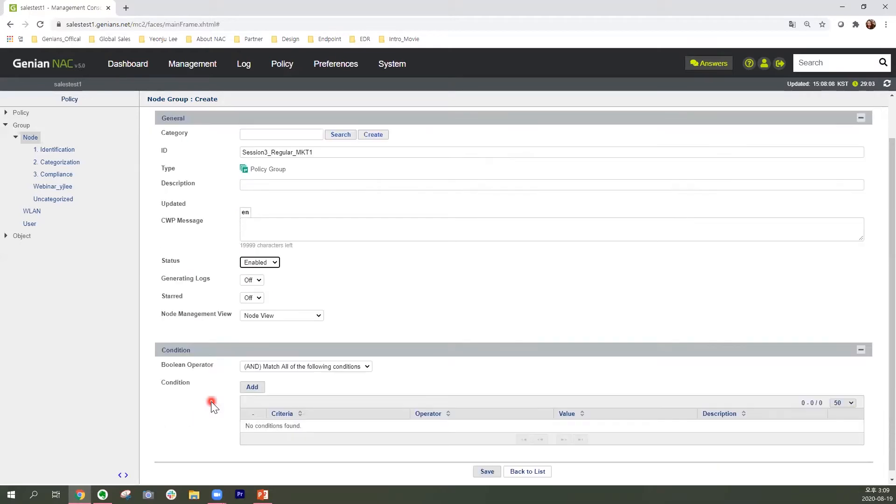
pyautogui.click(261, 388)
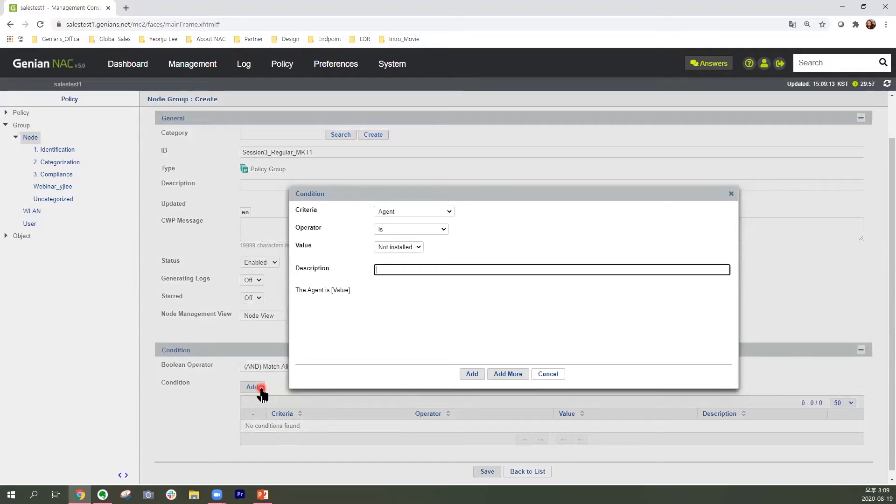
pyautogui.click(449, 211)
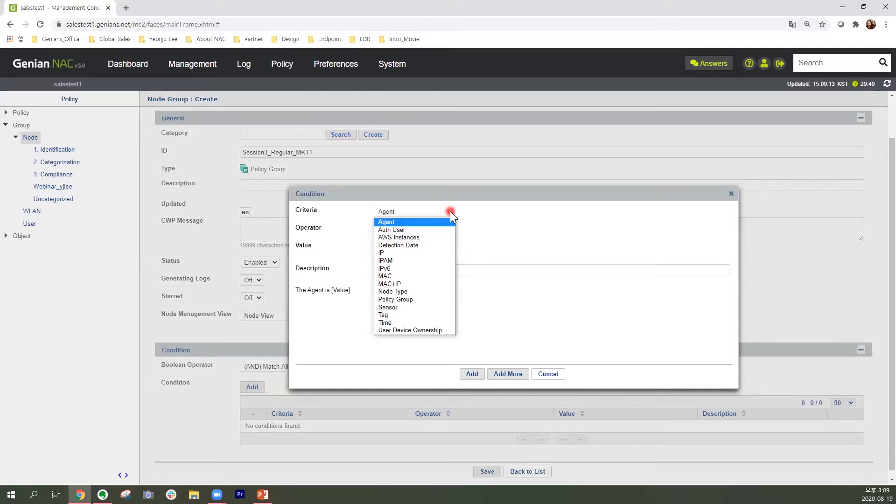
pyautogui.click(444, 253)
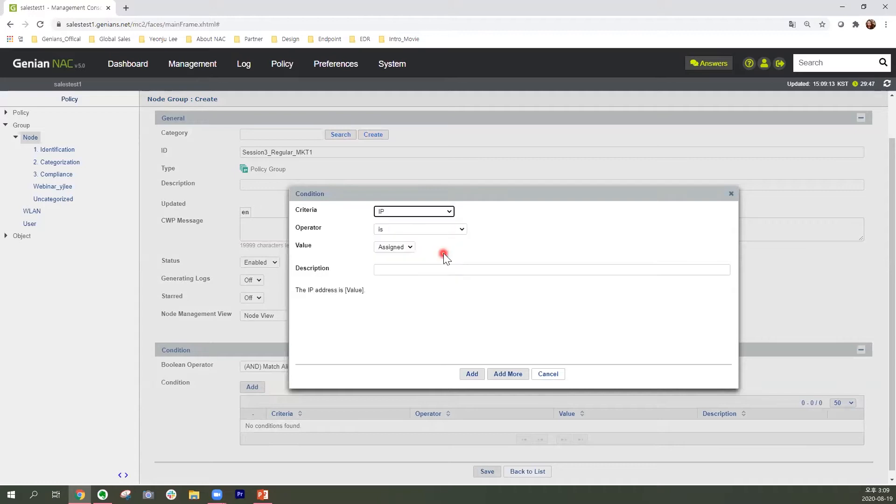
pyautogui.click(461, 229)
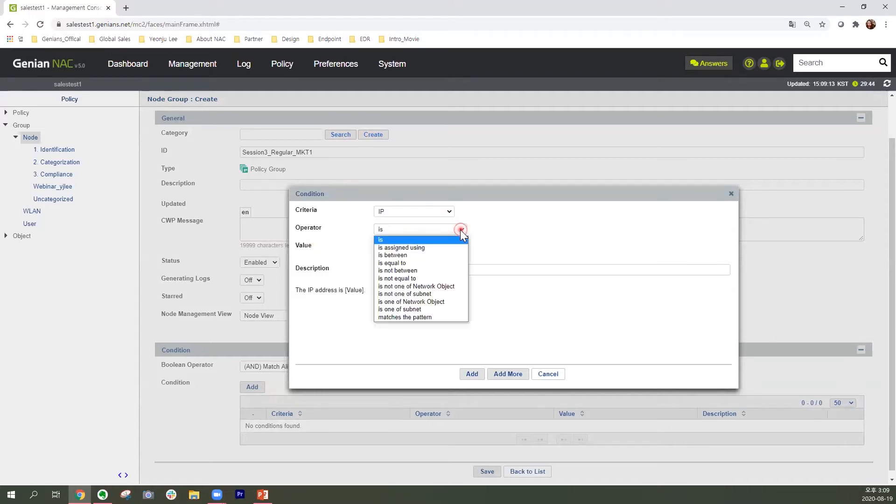
pyautogui.click(449, 309)
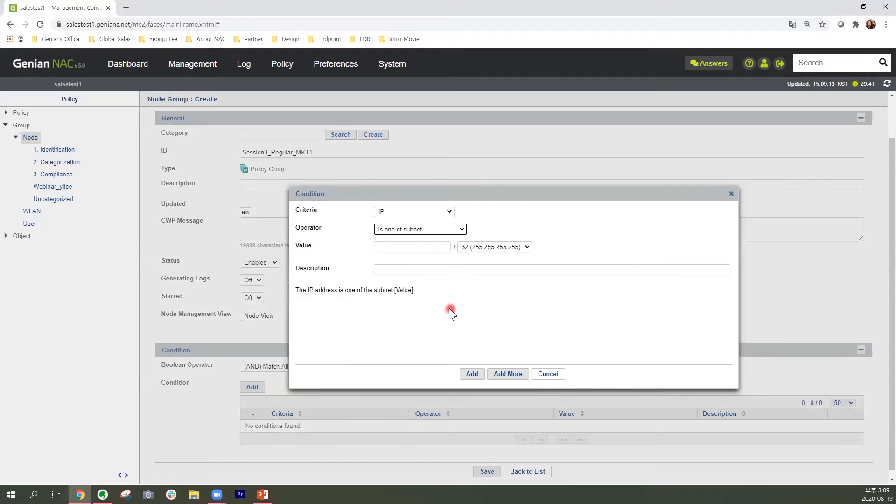
# Set the condition's subnet to 192.168.10.1 with mask 24 (255.255.255.0) and add the condition to the group.
pyautogui.click(407, 247)
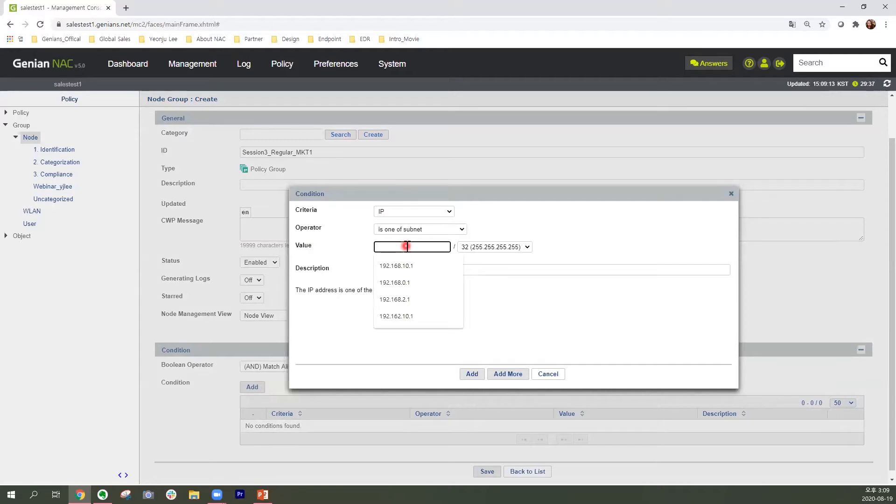
pyautogui.write('192.168.')
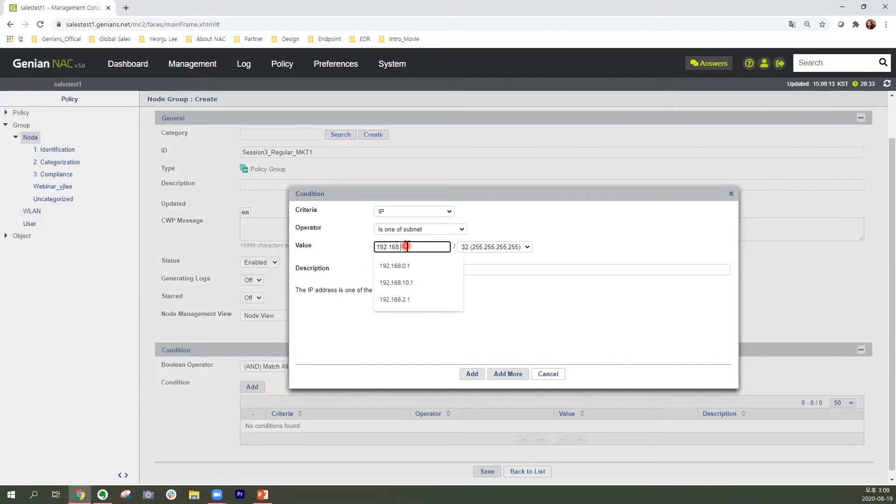
pyautogui.write('1')
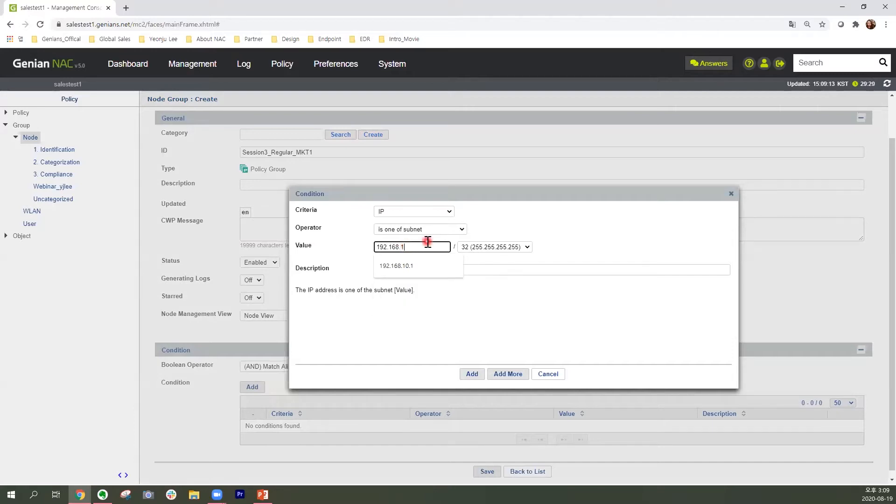
pyautogui.write('0.1')
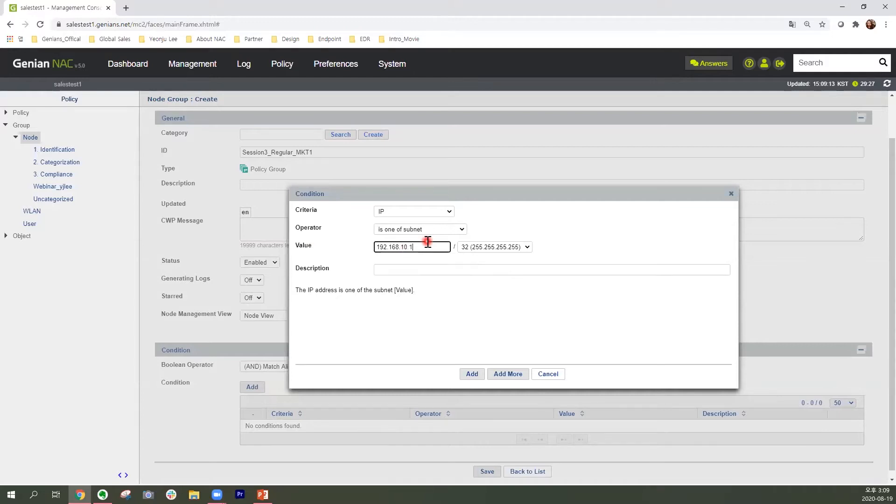
pyautogui.click(482, 245)
pyautogui.click(478, 318)
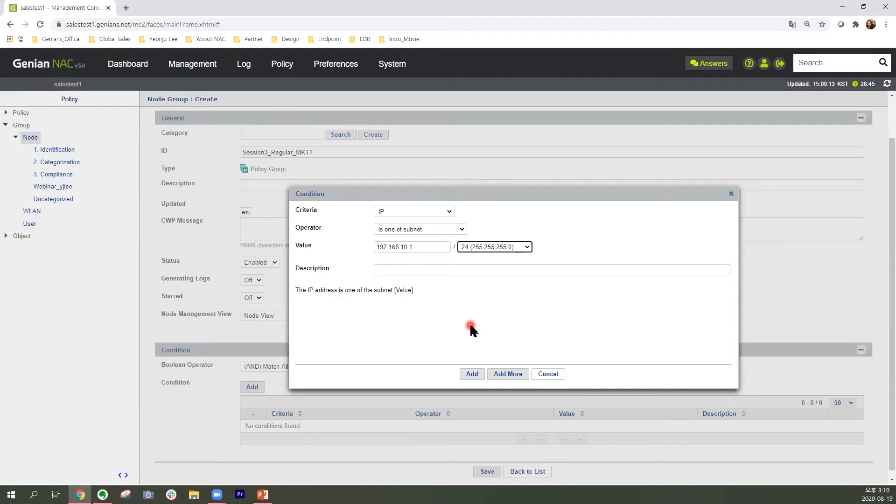
pyautogui.click(472, 374)
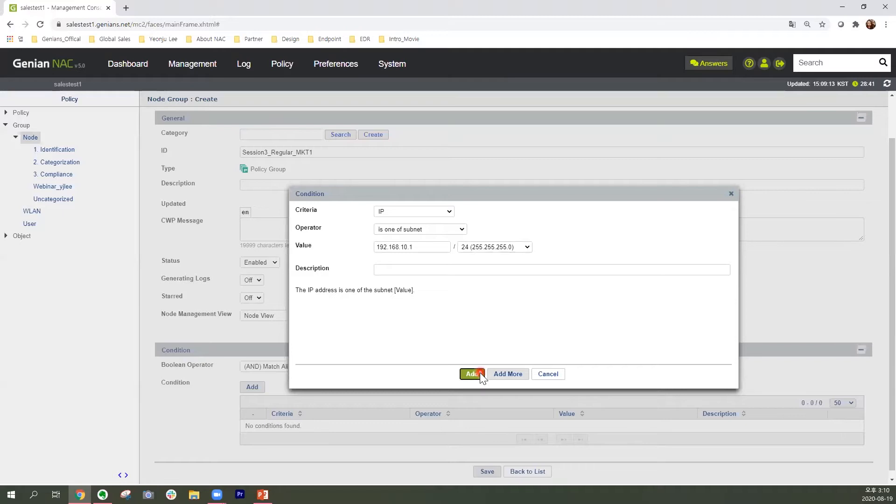
pyautogui.click(505, 389)
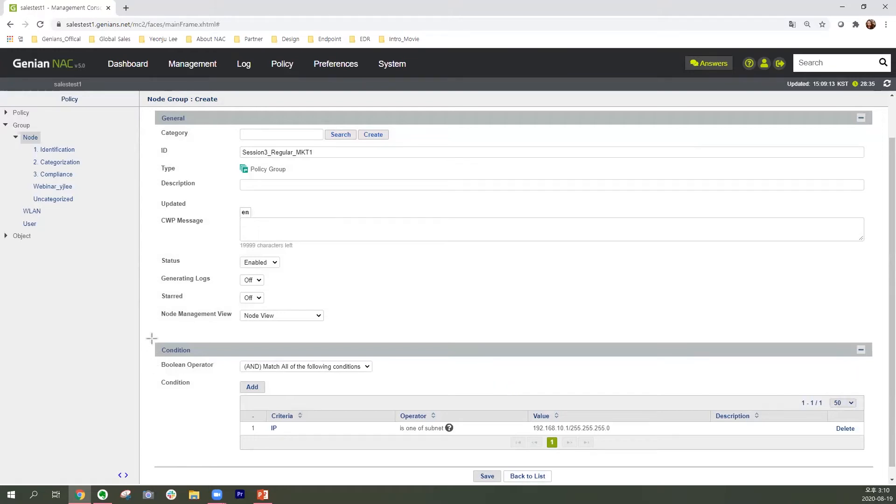
pyautogui.moveTo(150, 335); pyautogui.dragTo(877, 462)
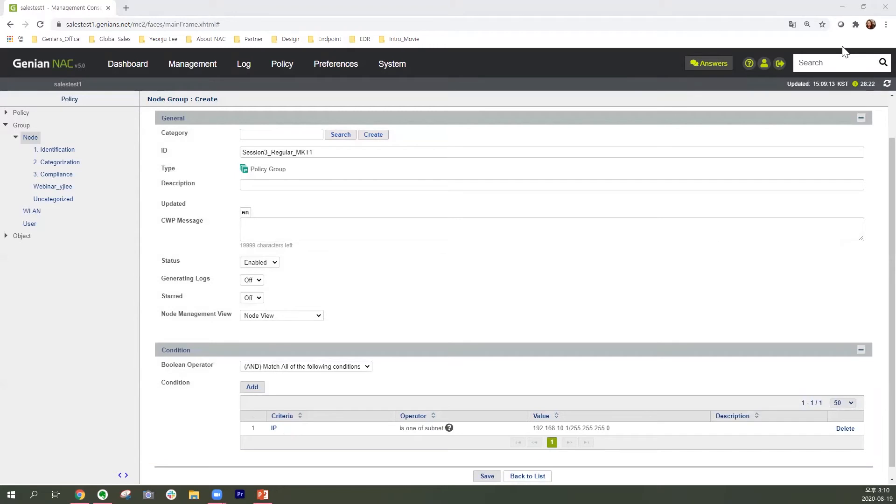
# Add a second condition with the criteria Node Type, the operator "detected is equal to" and the value PC.
pyautogui.click(255, 389)
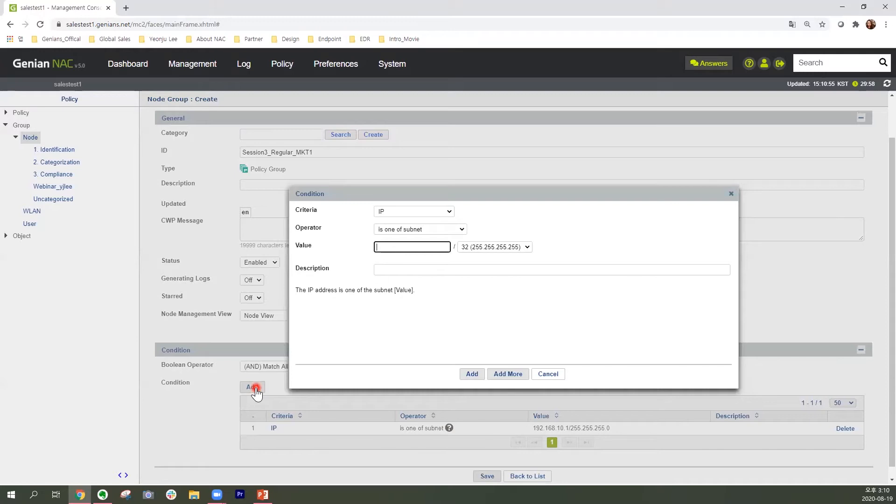
pyautogui.click(449, 210)
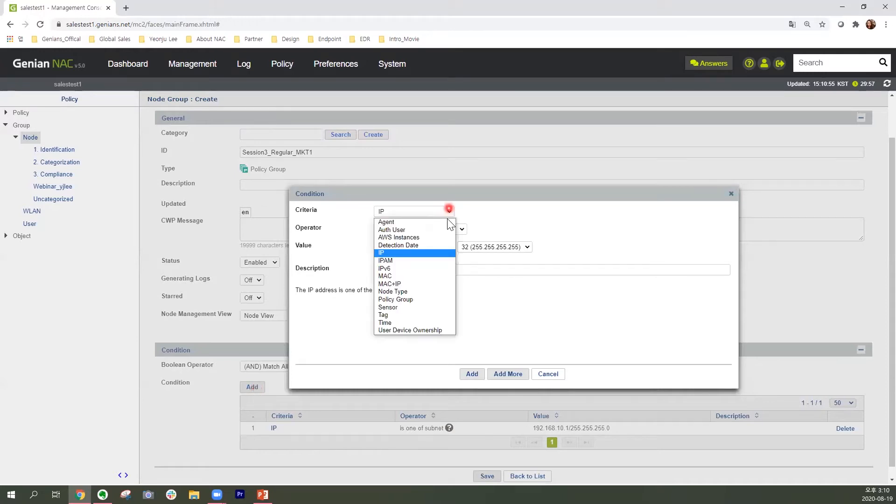
pyautogui.click(439, 292)
pyautogui.click(487, 230)
pyautogui.click(489, 229)
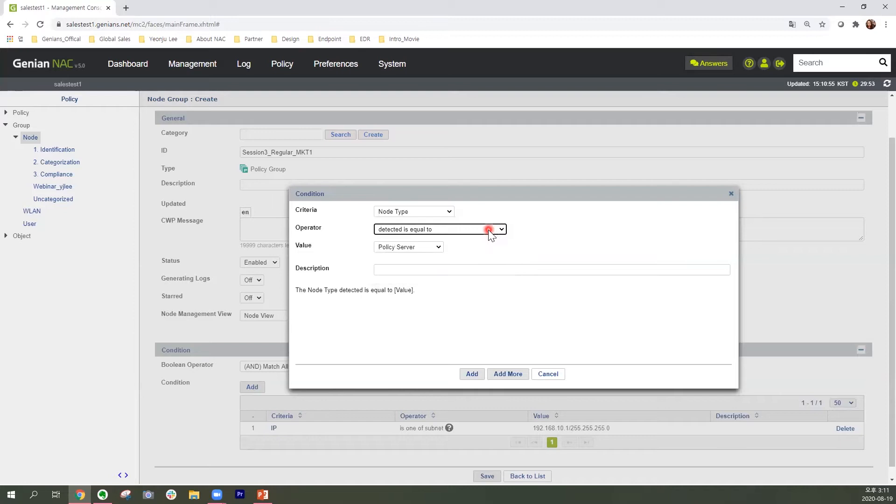
pyautogui.click(436, 247)
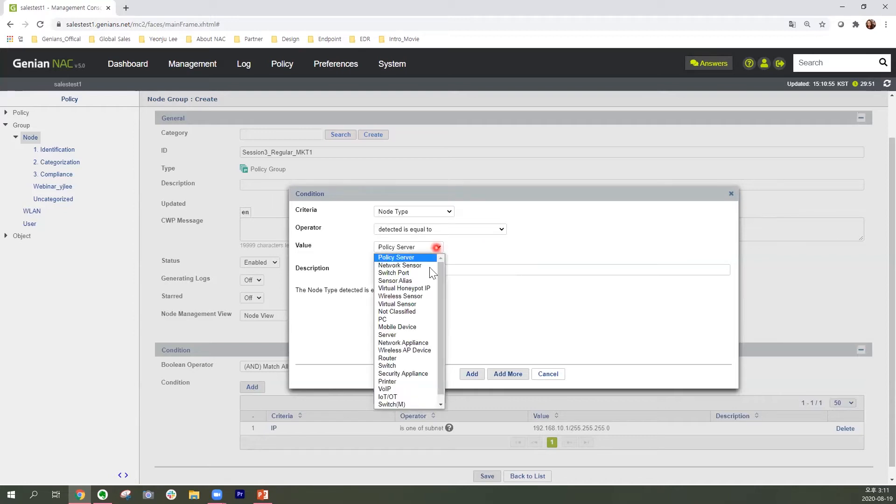
pyautogui.click(424, 319)
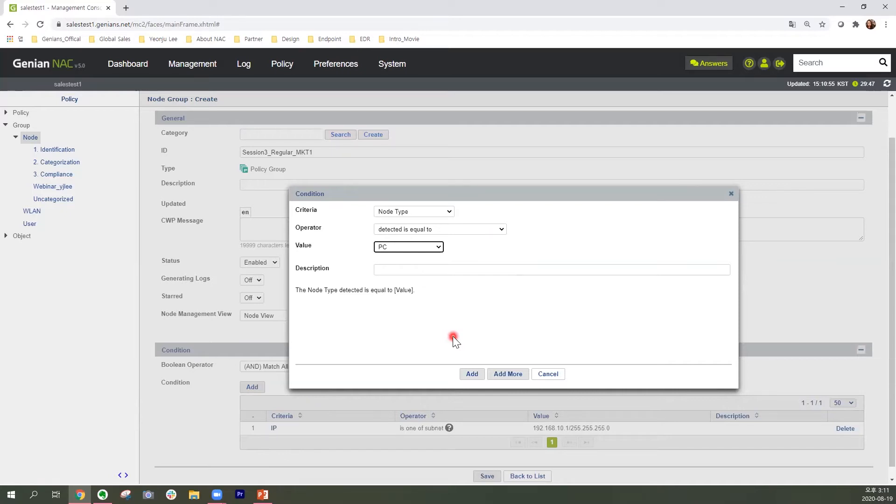
pyautogui.click(477, 376)
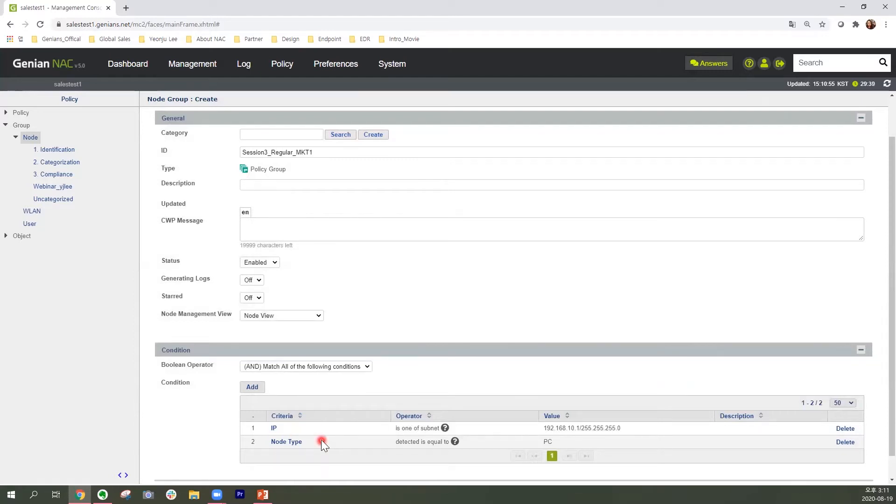
# Save the new node group with its IP and Node Type conditions.
pyautogui.scroll(-1, 216, 428)
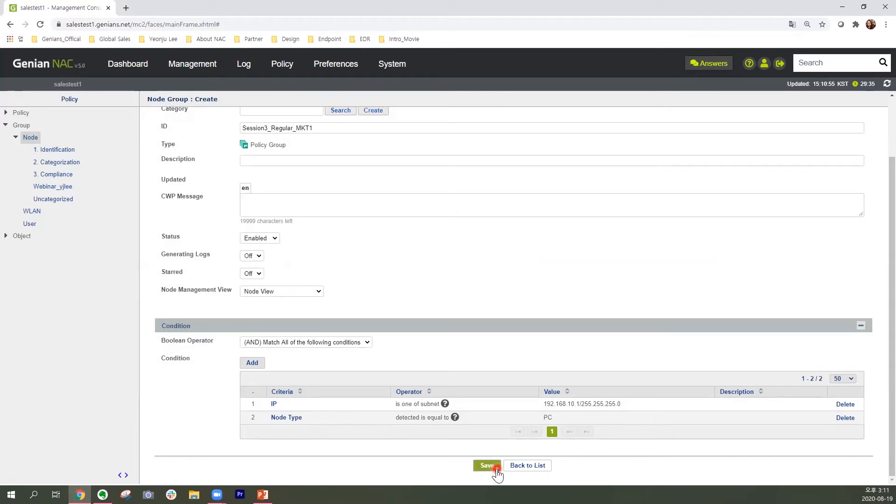
pyautogui.click(497, 473)
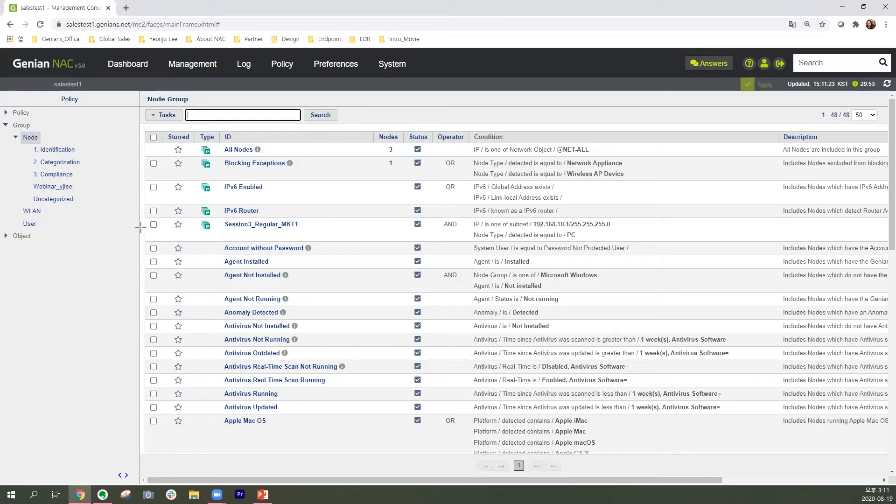
pyautogui.moveTo(142, 213); pyautogui.dragTo(806, 241)
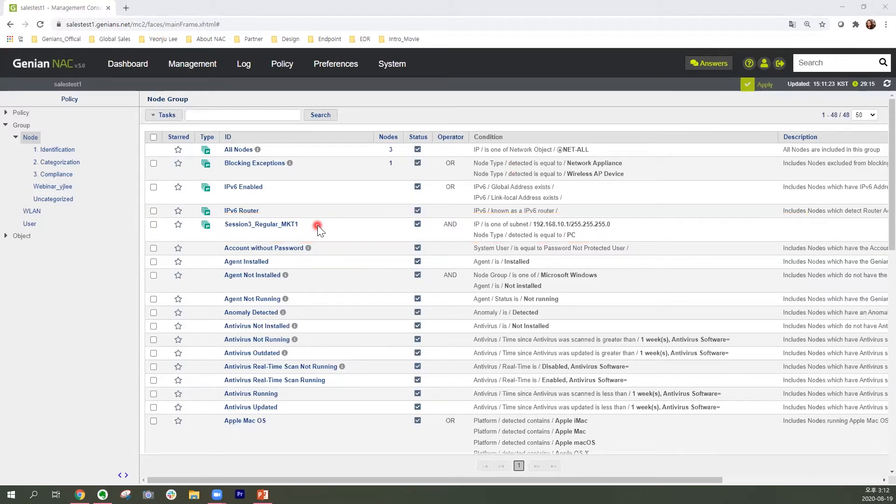
# Start a new node policy from scratch with the Create Policy option.
pyautogui.click(6, 125)
pyautogui.click(6, 112)
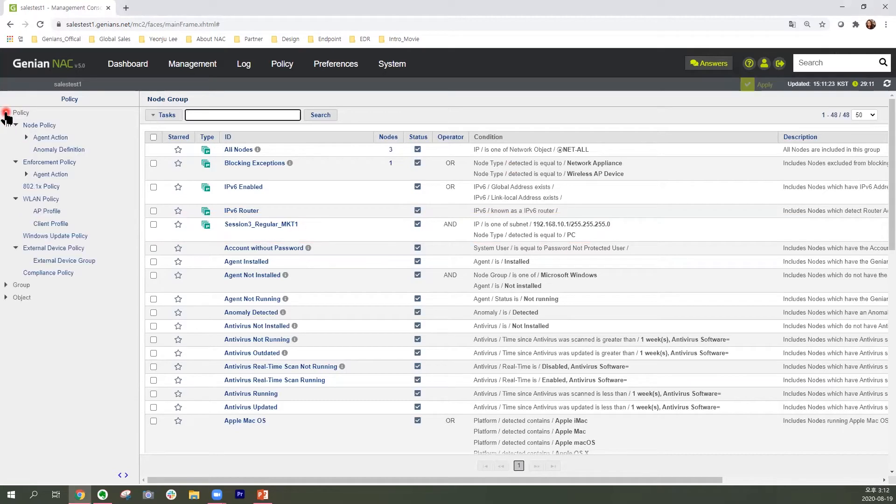
pyautogui.click(58, 126)
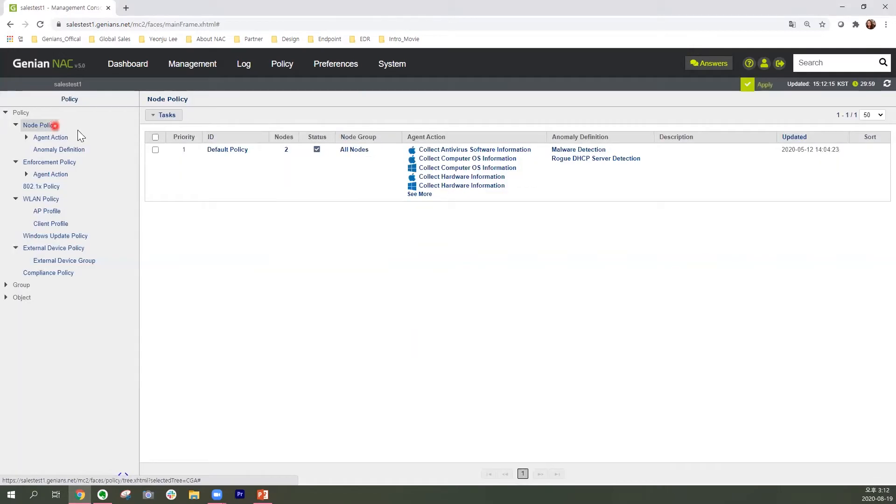
pyautogui.click(176, 116)
pyautogui.click(177, 116)
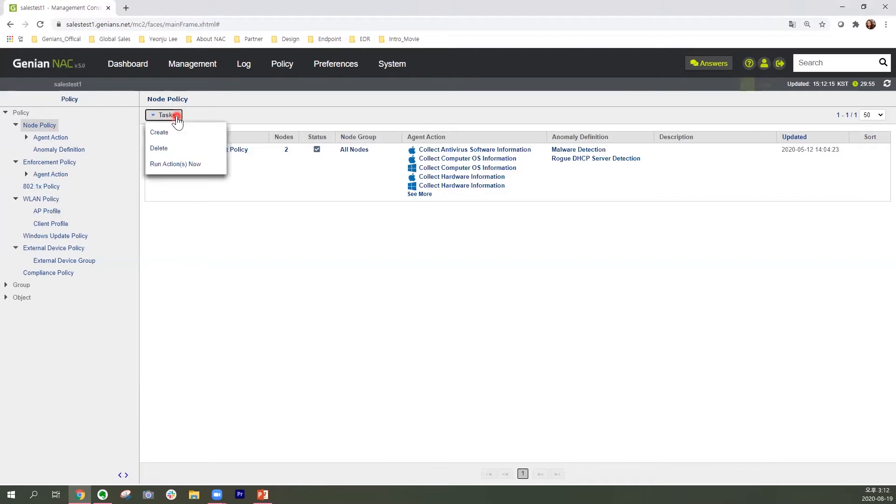
pyautogui.click(211, 139)
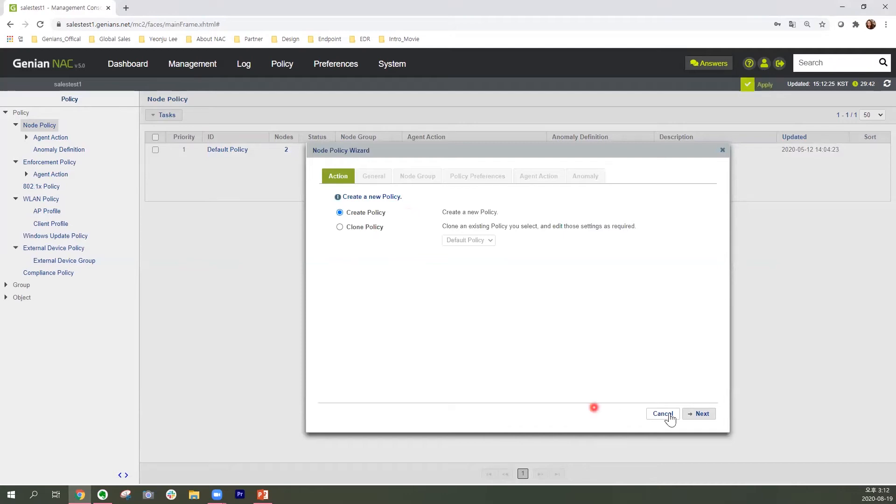
pyautogui.click(701, 413)
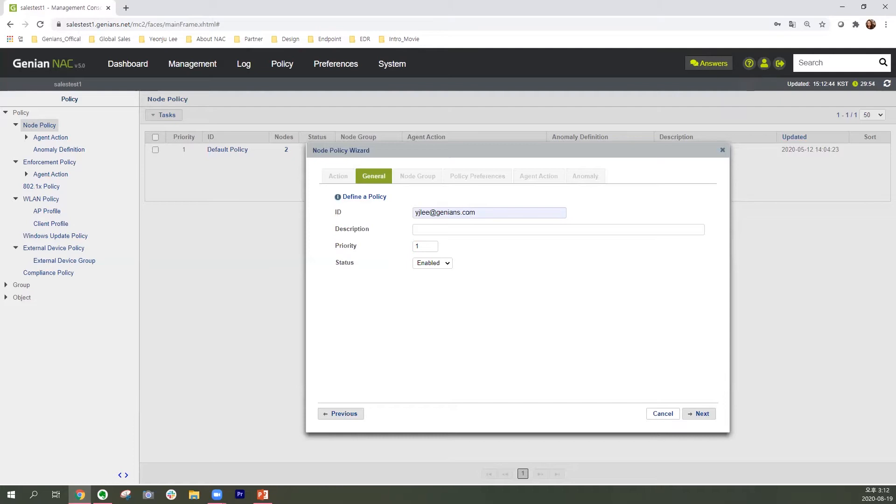
# Give the new policy the ID Session3_Compliance_MKT1 and continue to its node group assignment.
pyautogui.hotkey('alt', 'Tab')
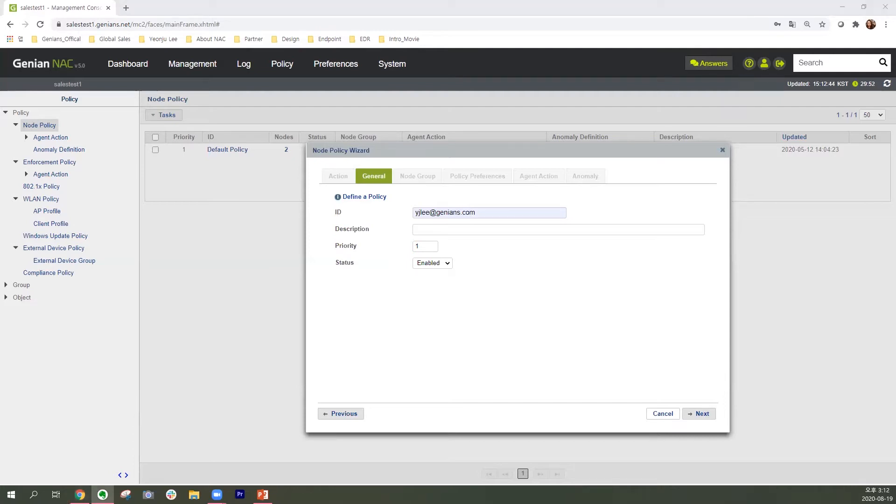
pyautogui.click(487, 214)
pyautogui.click(411, 213)
pyautogui.press('BackSpace')
pyautogui.write('Session3_Compliance_MKT1')
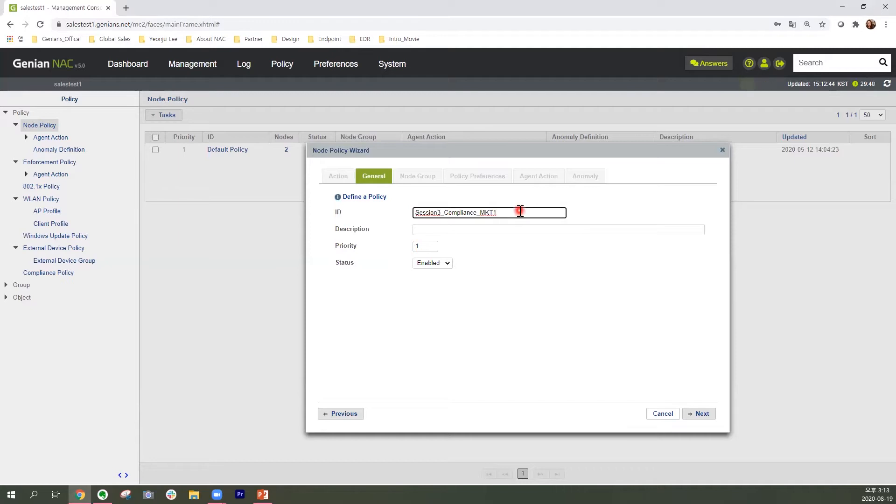
pyautogui.click(709, 417)
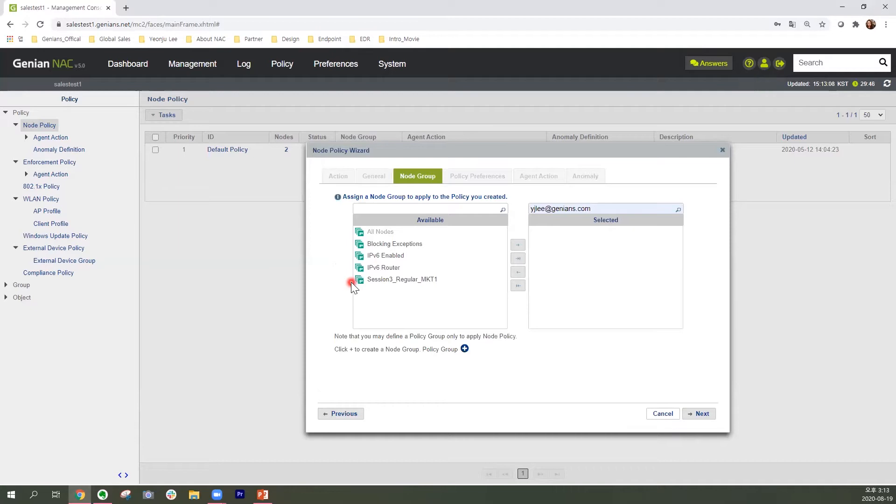
# Assign the node group Session3_Regular_MKT1 to the policy and continue to the policy preferences.
pyautogui.click(457, 281)
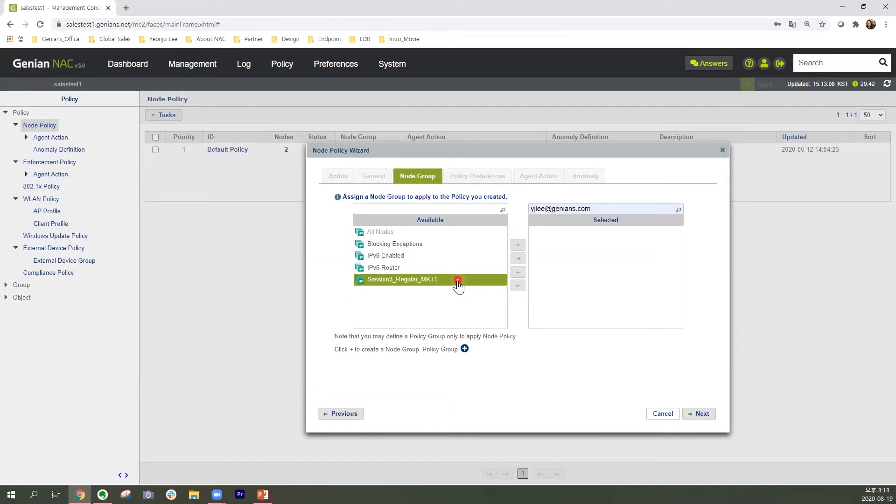
pyautogui.click(518, 246)
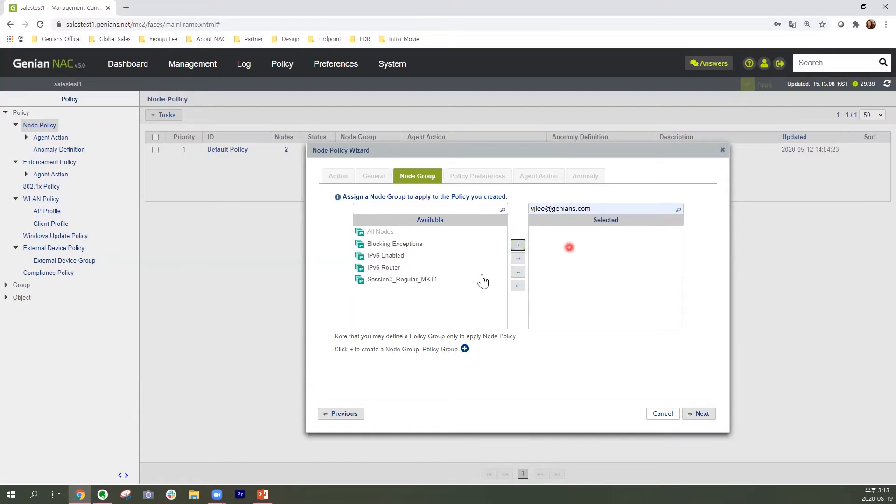
pyautogui.click(449, 281)
pyautogui.click(518, 246)
pyautogui.moveTo(485, 278); pyautogui.dragTo(668, 255)
pyautogui.click(711, 417)
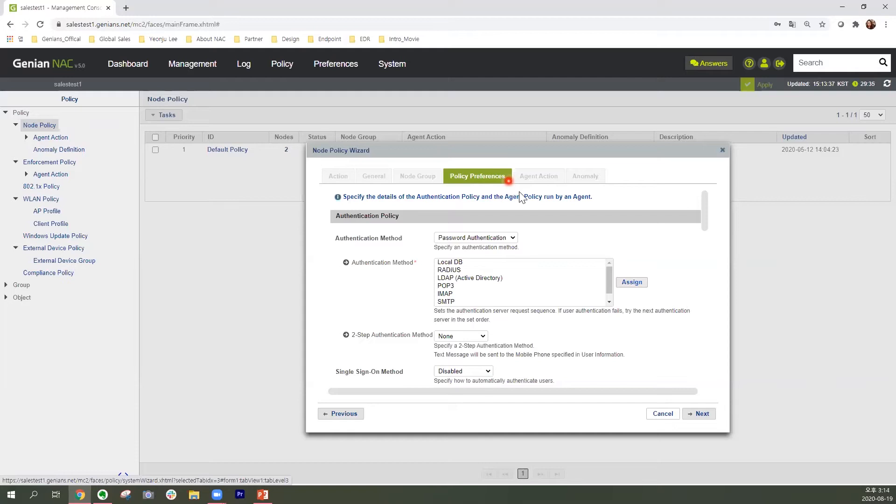
# Set the policy's authentication method to Password Authentication and turn Auto-Logout on.
pyautogui.click(512, 238)
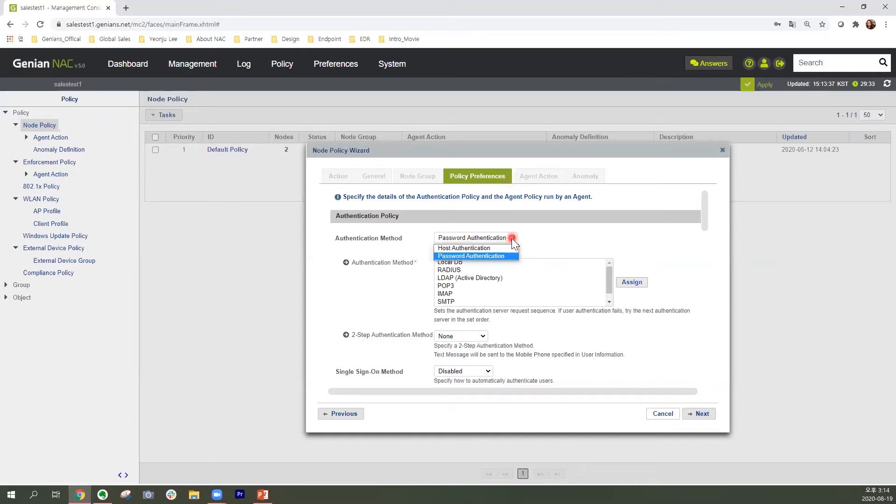
pyautogui.click(514, 256)
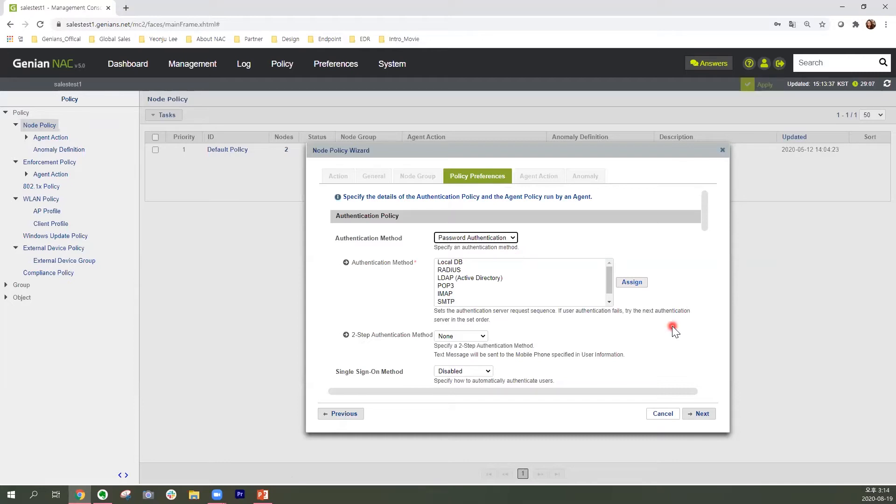
pyautogui.scroll(-1, 662, 322)
pyautogui.scroll(1, 607, 298)
pyautogui.scroll(-2, 545, 331)
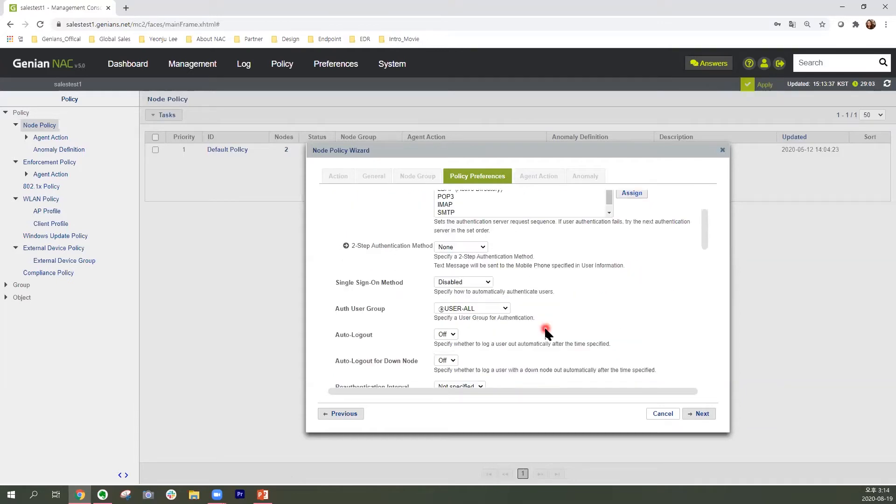
pyautogui.scroll(-1, 546, 329)
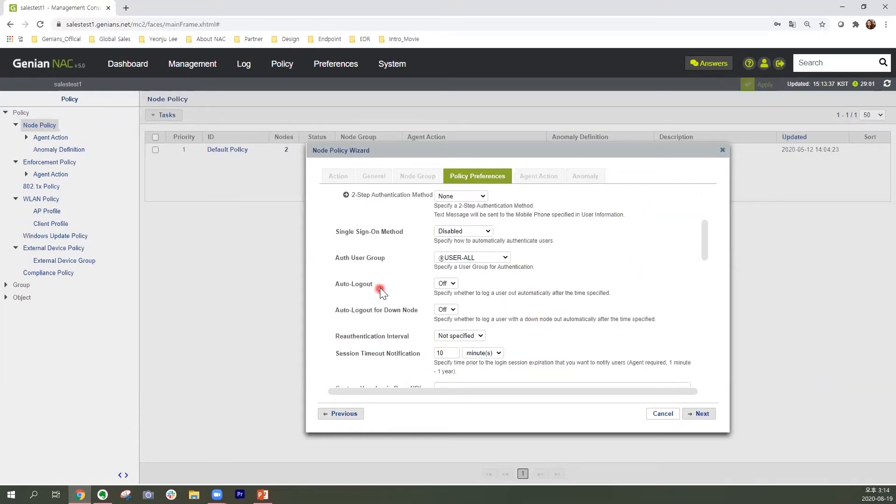
pyautogui.click(453, 282)
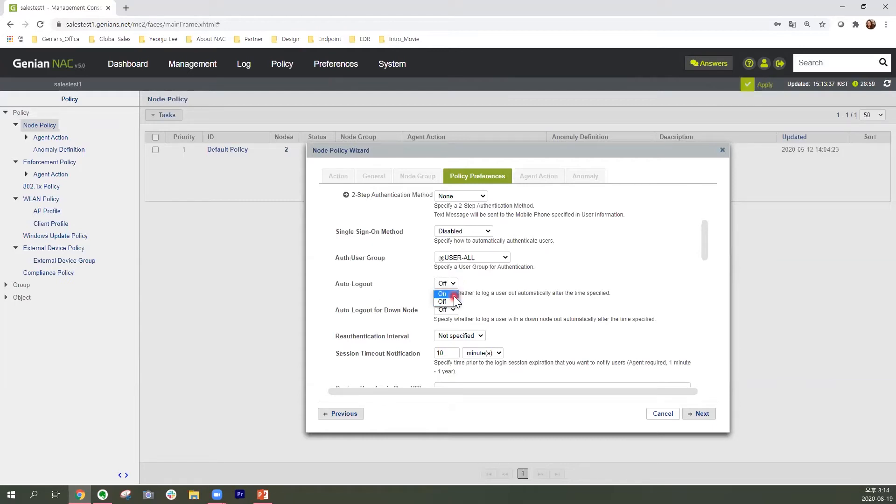
pyautogui.click(454, 297)
pyautogui.click(452, 310)
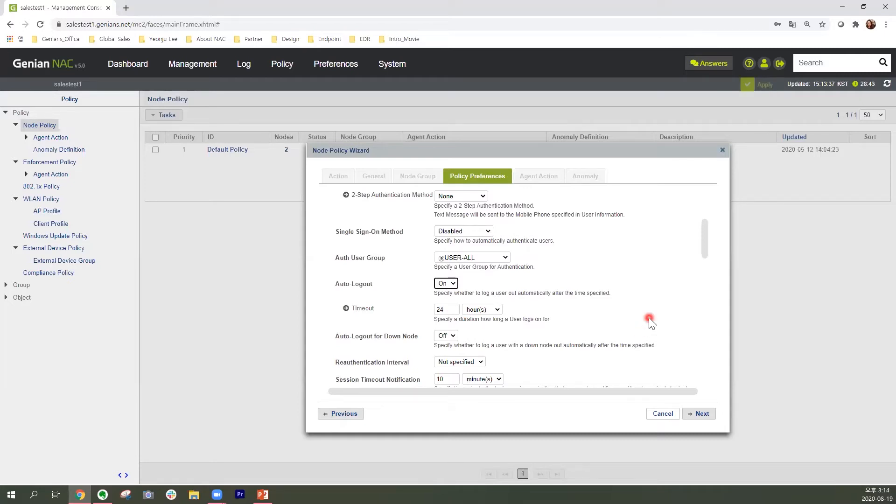
# In the Agent Policy section, set Agent to On and turn Agent Fail-Safe on.
pyautogui.scroll(-5, 649, 317)
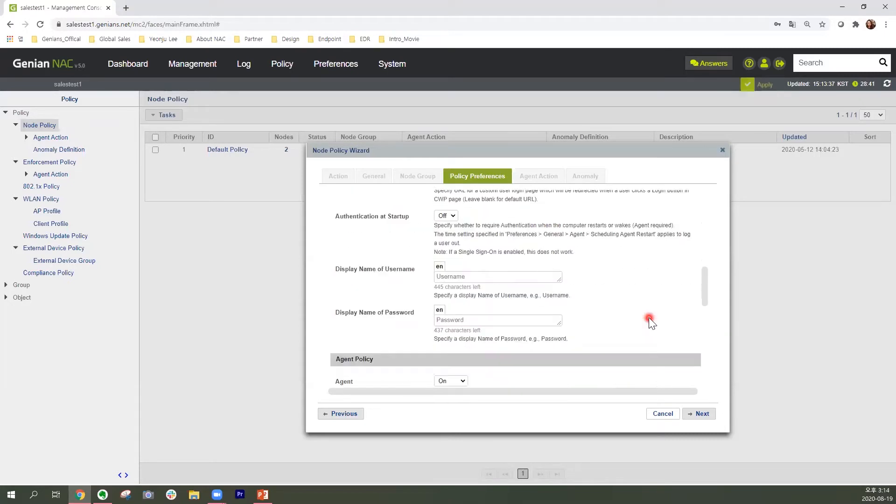
pyautogui.scroll(-1, 649, 318)
pyautogui.scroll(-2, 402, 317)
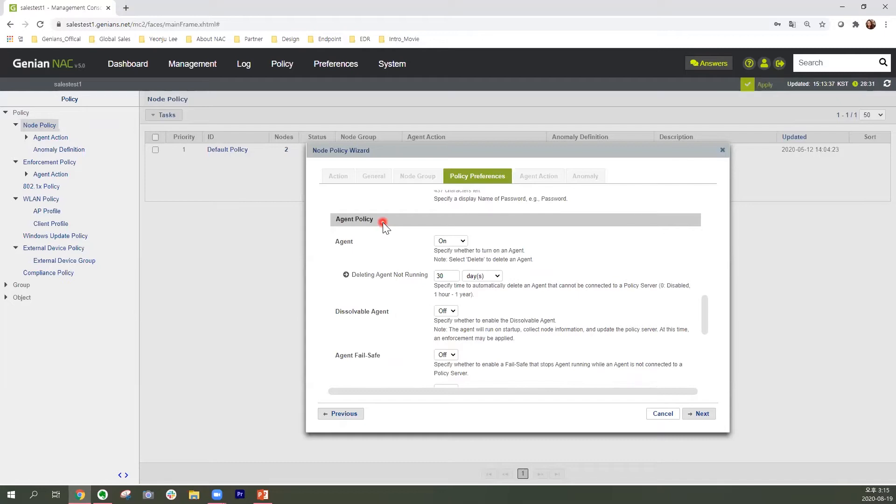
pyautogui.click(462, 241)
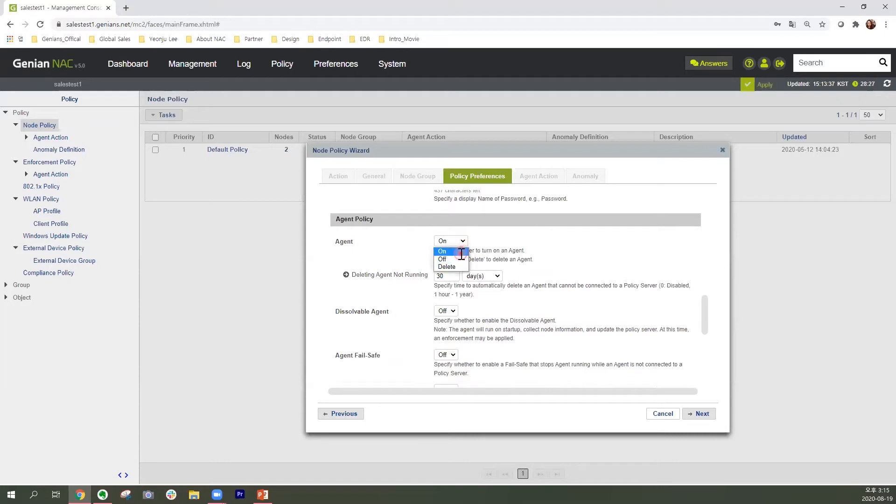
pyautogui.click(505, 237)
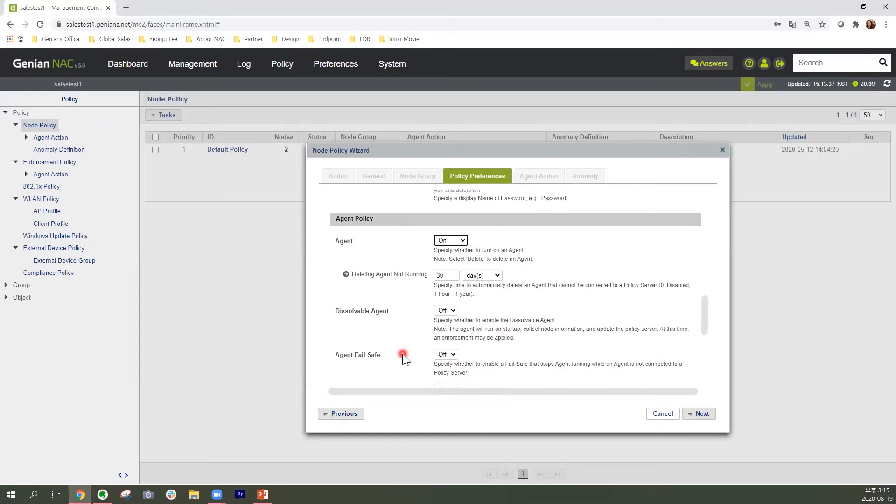
pyautogui.scroll(-1, 403, 353)
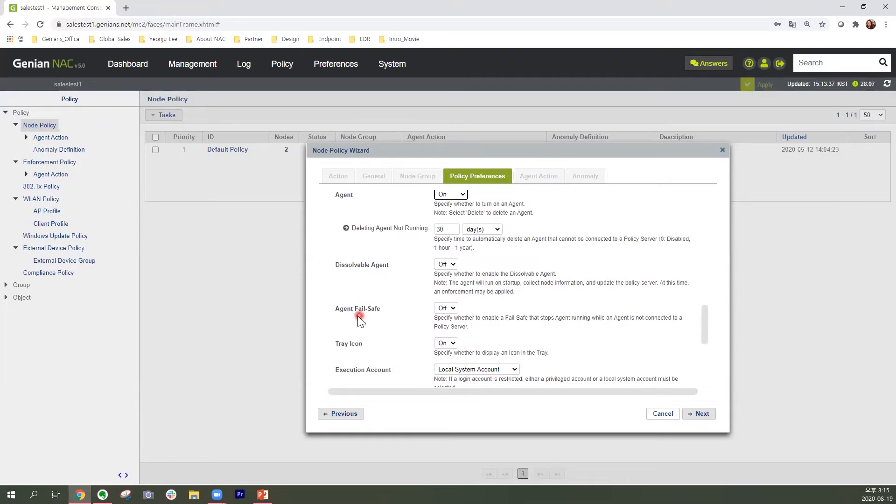
pyautogui.click(452, 309)
pyautogui.click(454, 318)
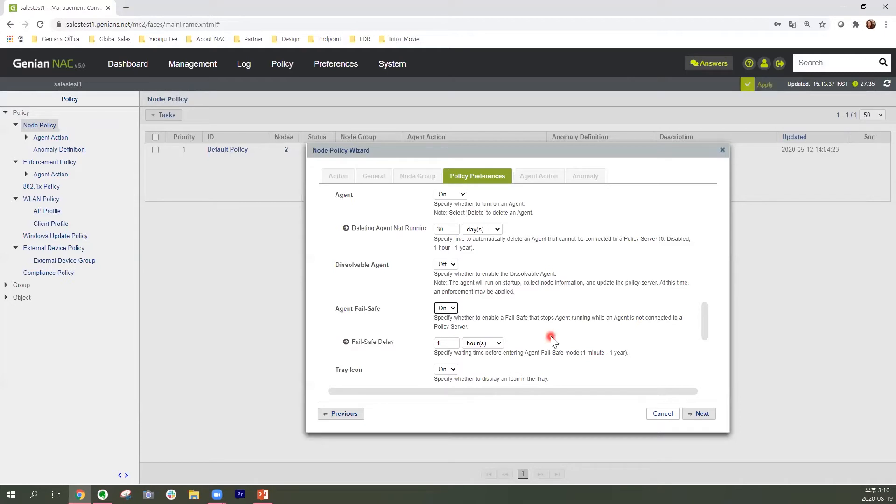
pyautogui.scroll(-5, 551, 336)
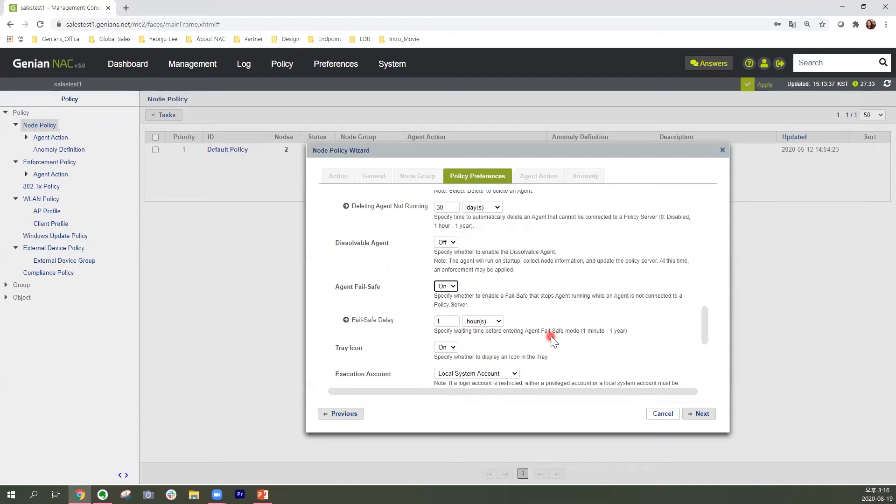
# Finish creating the node policy without assigning any agent actions or anomaly definitions.
pyautogui.click(701, 414)
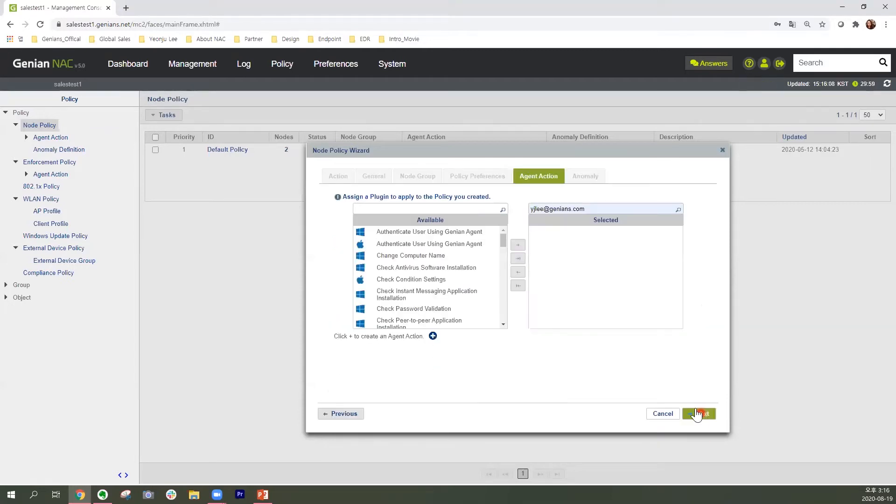
pyautogui.click(547, 183)
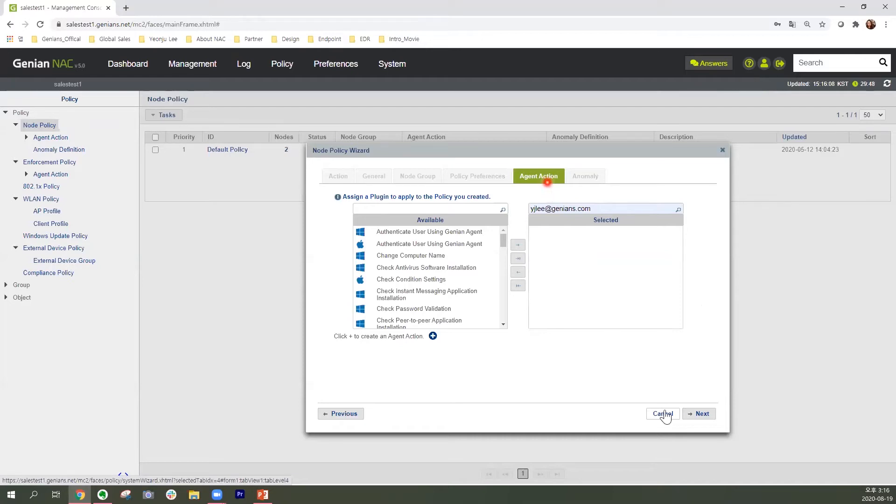
pyautogui.click(705, 414)
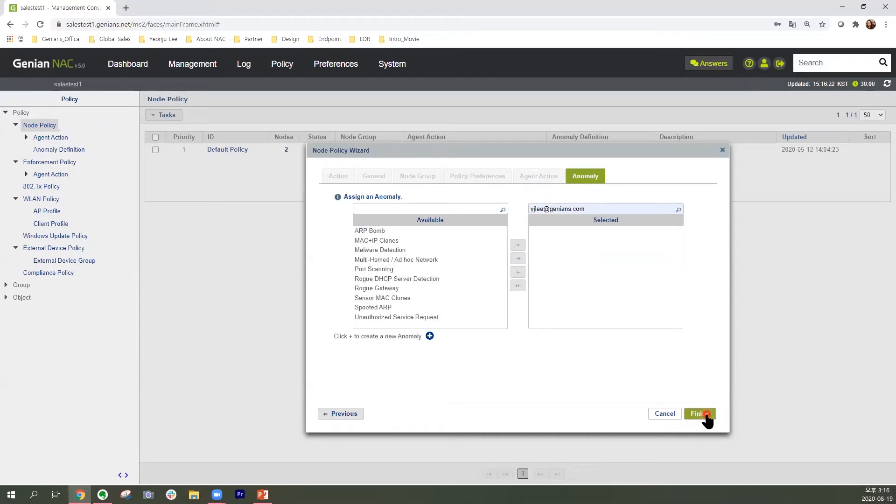
pyautogui.click(700, 414)
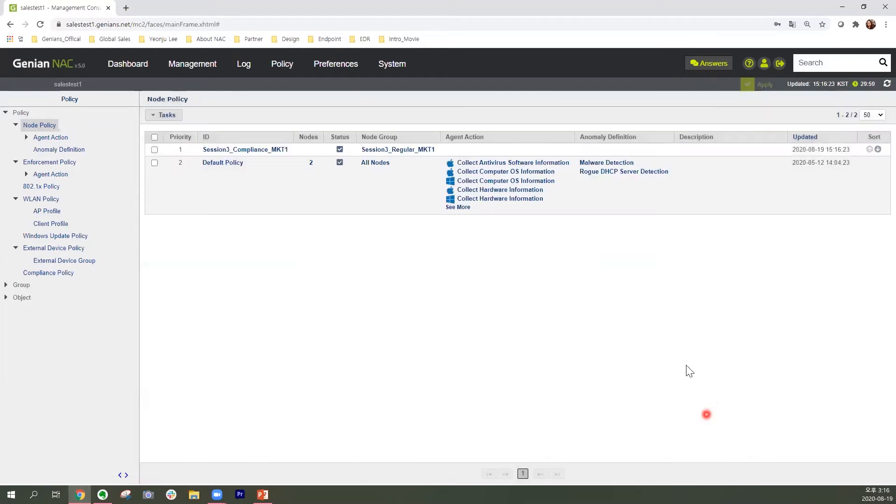
pyautogui.click(746, 84)
pyautogui.moveTo(135, 122); pyautogui.dragTo(789, 158)
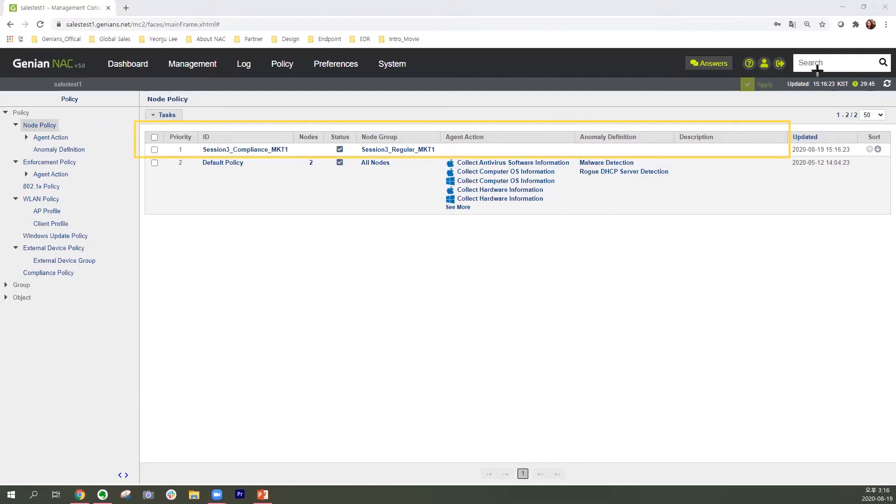
pyautogui.click(834, 48)
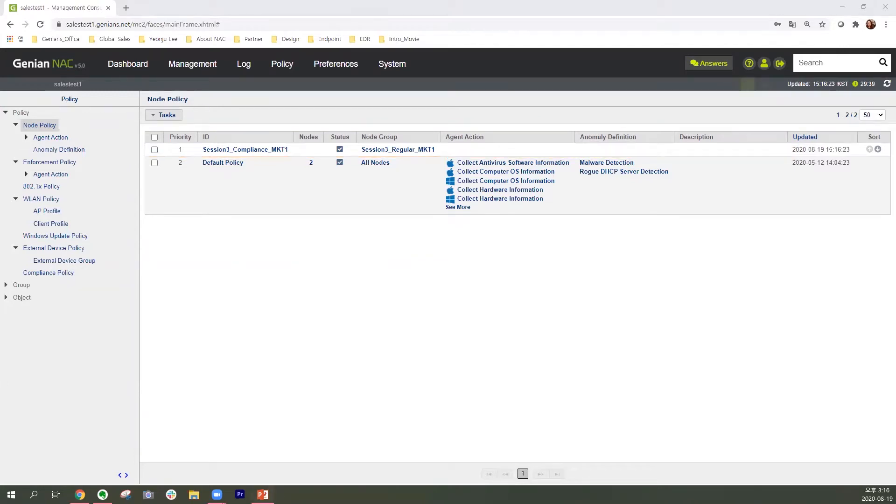
# Switch to PowerPoint and review the Use case 2 requirements on slide 7.
pyautogui.hotkey('alt', 'Tab')
pyautogui.click(25, 127)
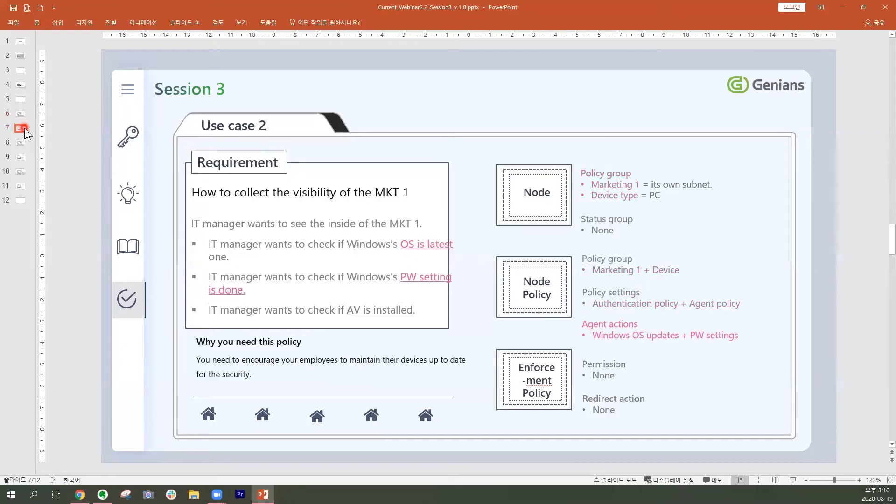
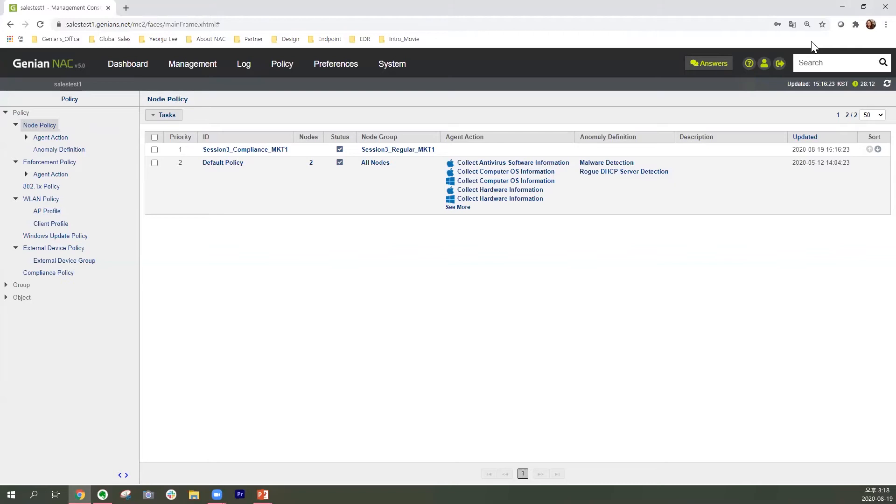
pyautogui.hotkey('ctrl', '2')
pyautogui.moveTo(144, 128)
pyautogui.mouseDown()
pyautogui.moveTo(694, 150)
pyautogui.moveTo(682, 154)
pyautogui.mouseUp()
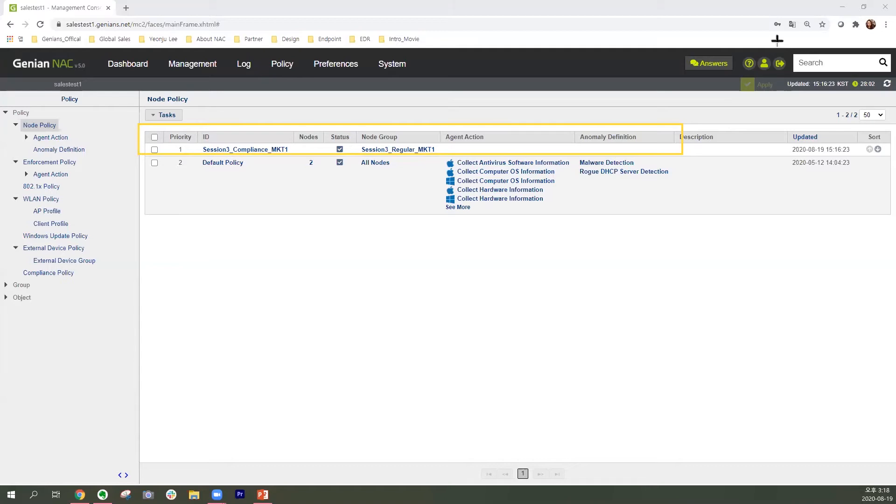
pyautogui.hotkey('ctrl', 'z')
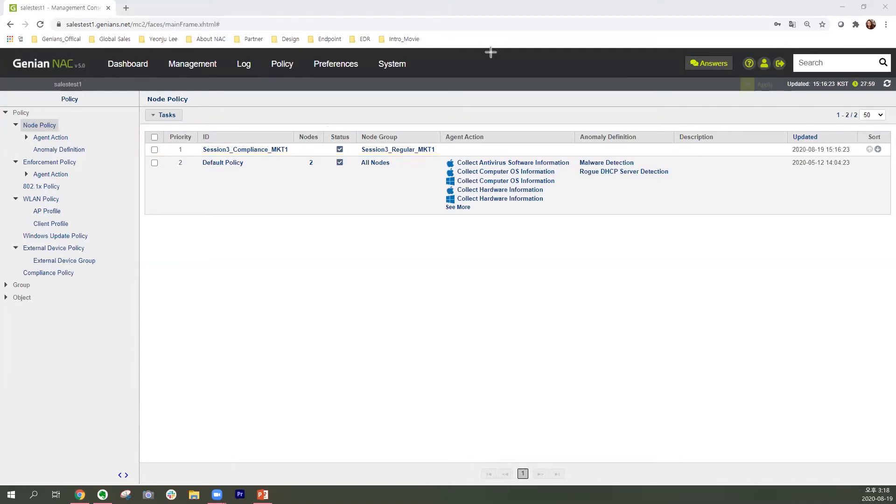
# Open the settings of the node policy Session3_Compliance_MKT1.
pyautogui.click(264, 151)
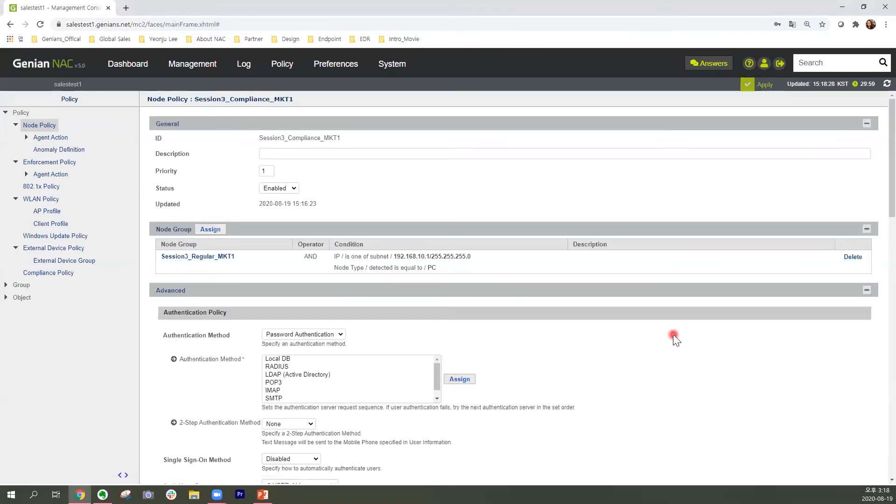
# Assign the Windows agent action Collect Computer OS Information to the node policy, searching the available actions for OS.
pyautogui.scroll(-15, 673, 334)
pyautogui.scroll(-4, 673, 334)
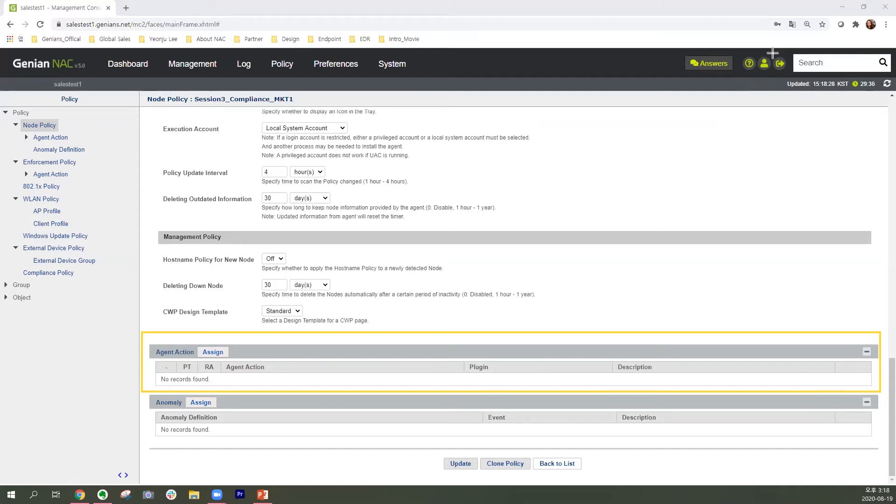
pyautogui.click(223, 353)
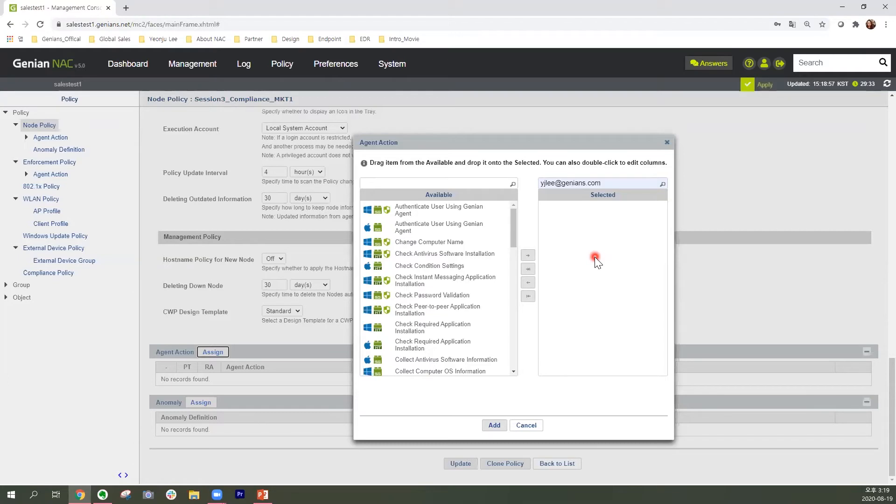
pyautogui.click(442, 183)
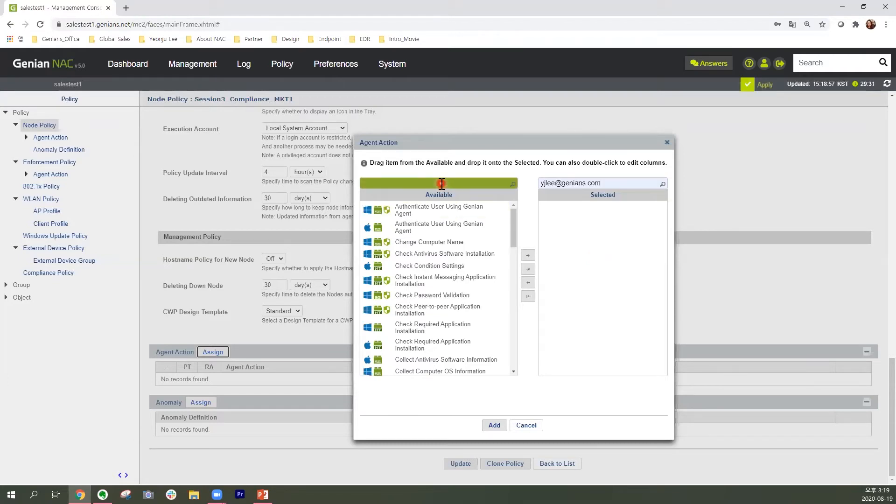
pyautogui.click(442, 184)
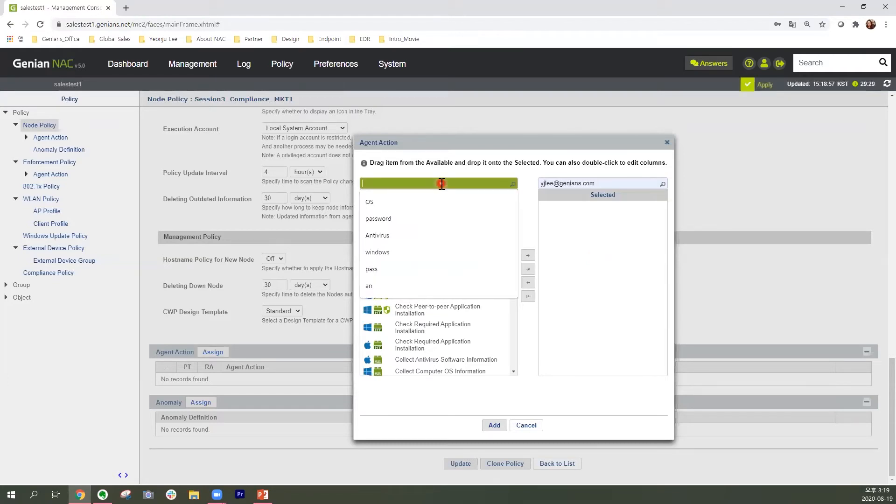
pyautogui.write('OS')
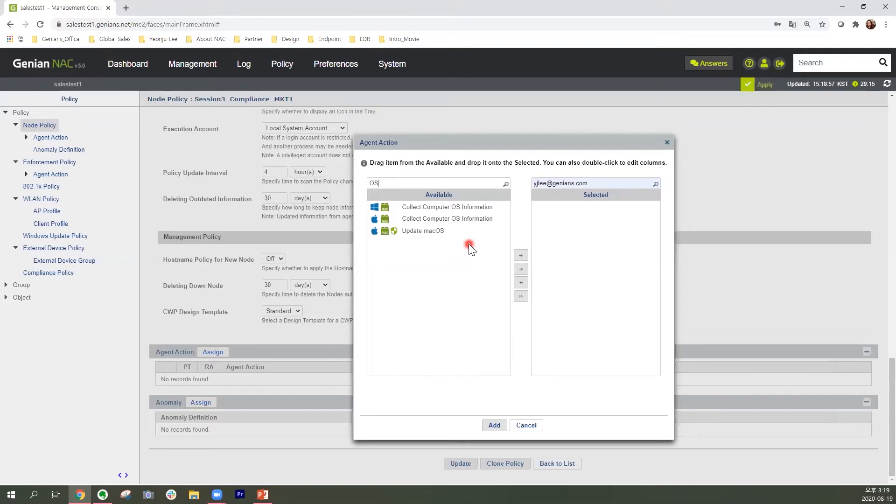
pyautogui.click(366, 207)
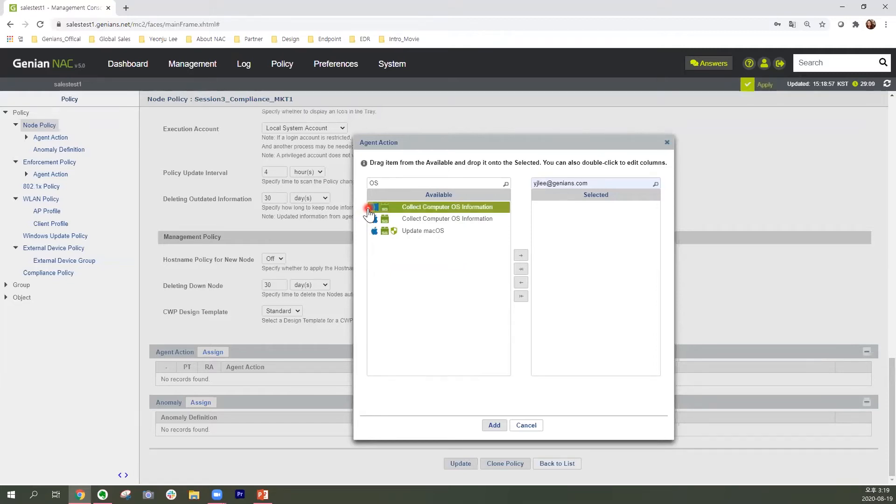
pyautogui.click(370, 220)
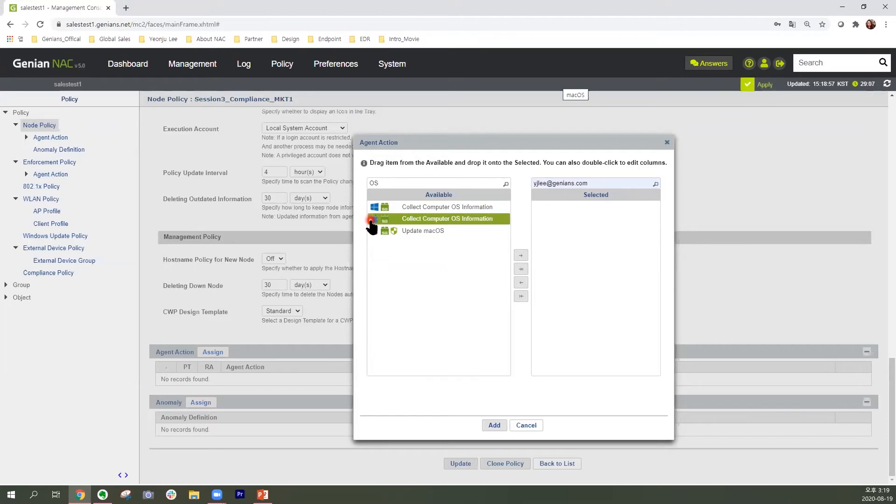
pyautogui.click(501, 210)
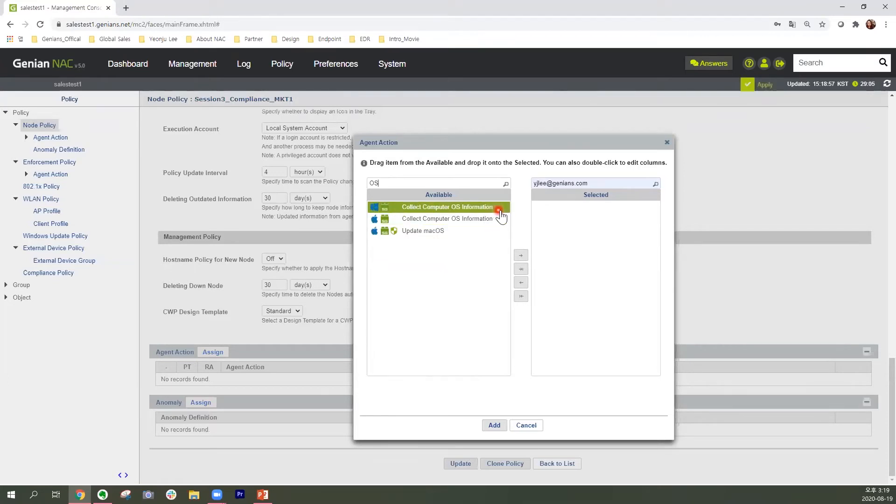
pyautogui.click(502, 211)
pyautogui.moveTo(502, 211); pyautogui.dragTo(596, 223)
pyautogui.click(498, 427)
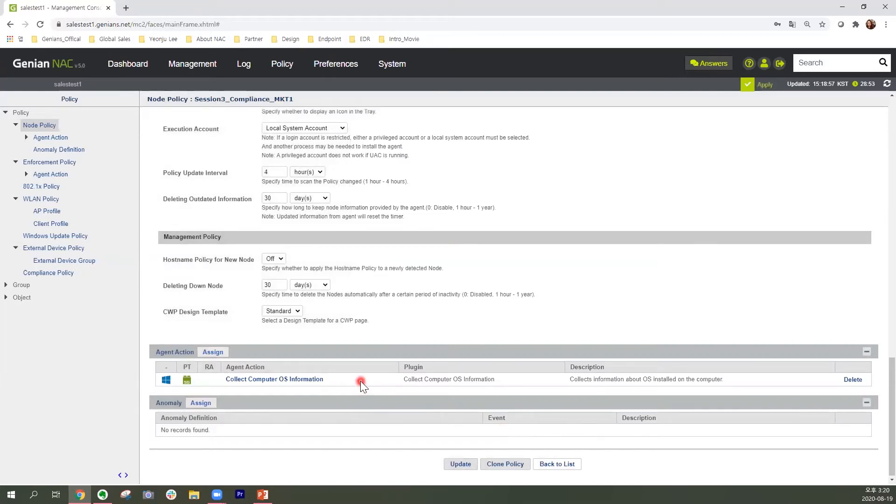
# Search the available agent actions for password, assign the Windows action Check Password Validation as well, and update the node policy.
pyautogui.click(213, 353)
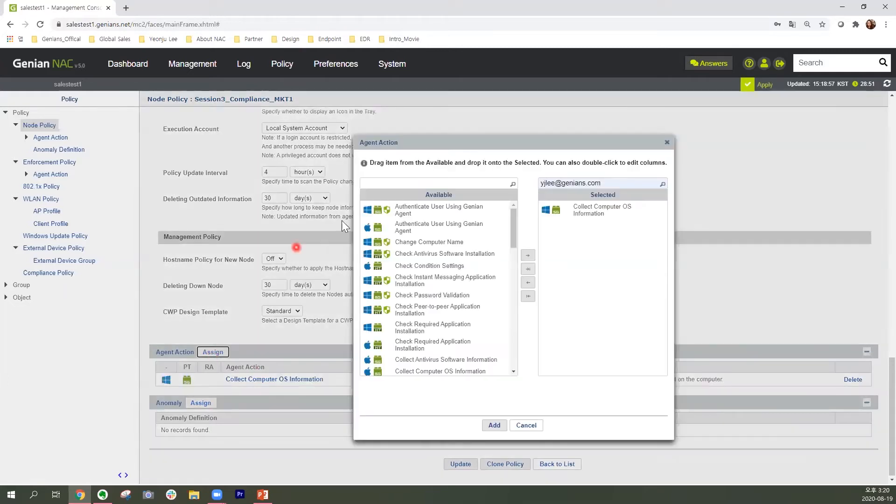
pyautogui.click(430, 184)
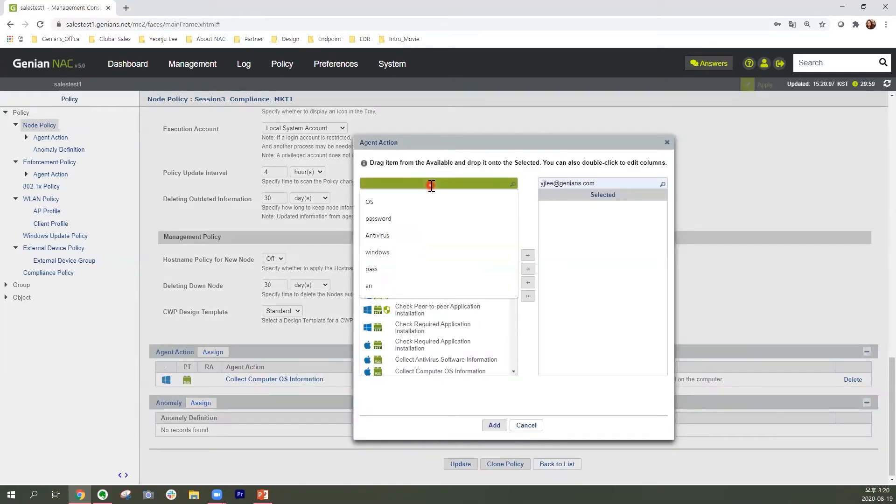
pyautogui.write('p')
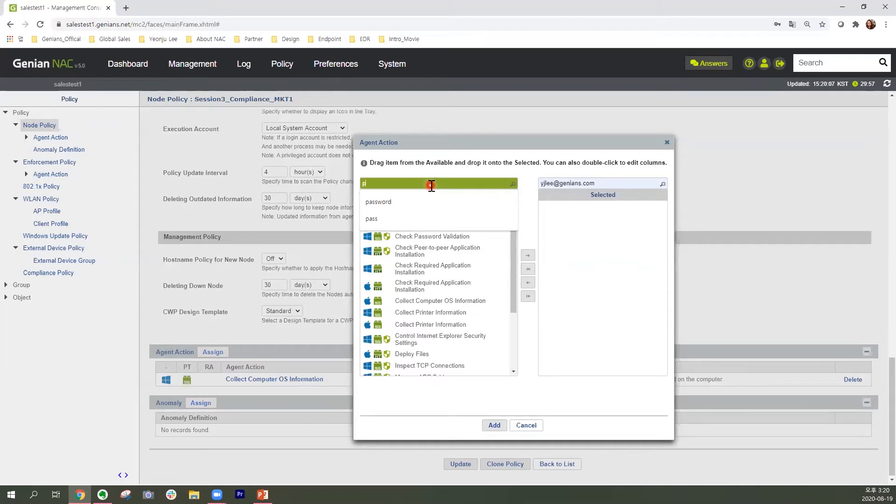
pyautogui.write('assword')
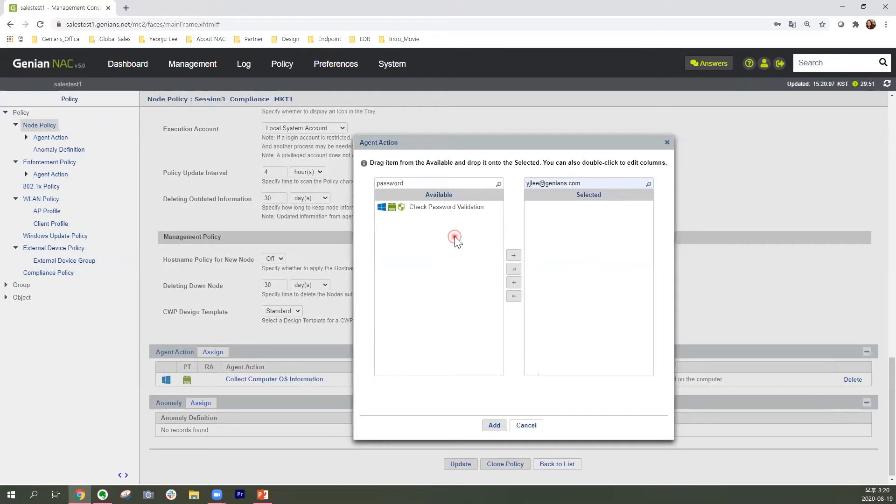
pyautogui.click(463, 211)
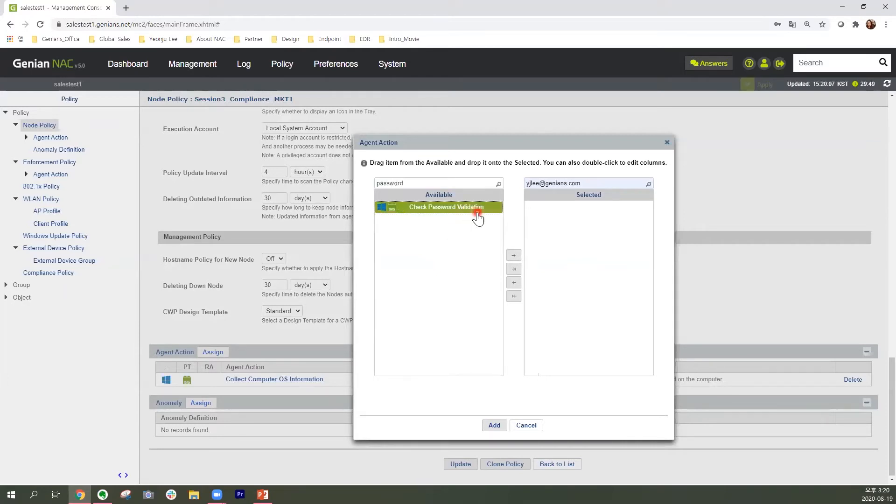
pyautogui.click(380, 216)
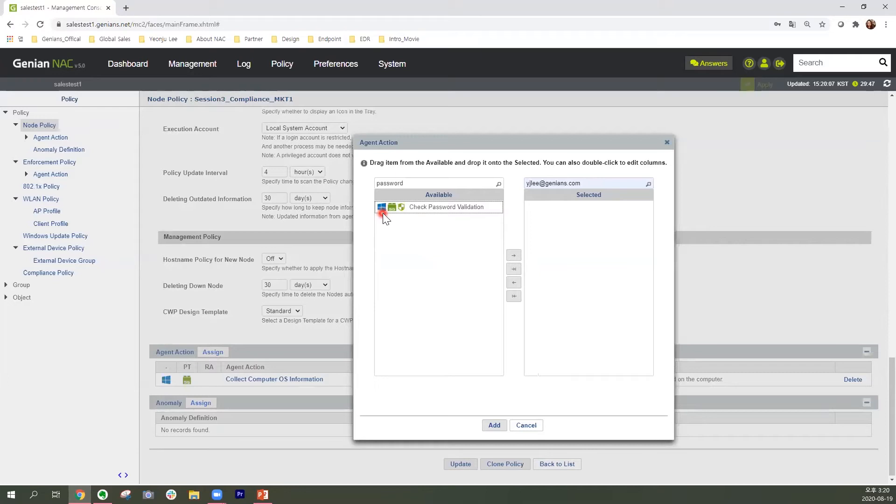
pyautogui.click(478, 208)
pyautogui.moveTo(579, 232); pyautogui.dragTo(632, 217)
pyautogui.click(495, 425)
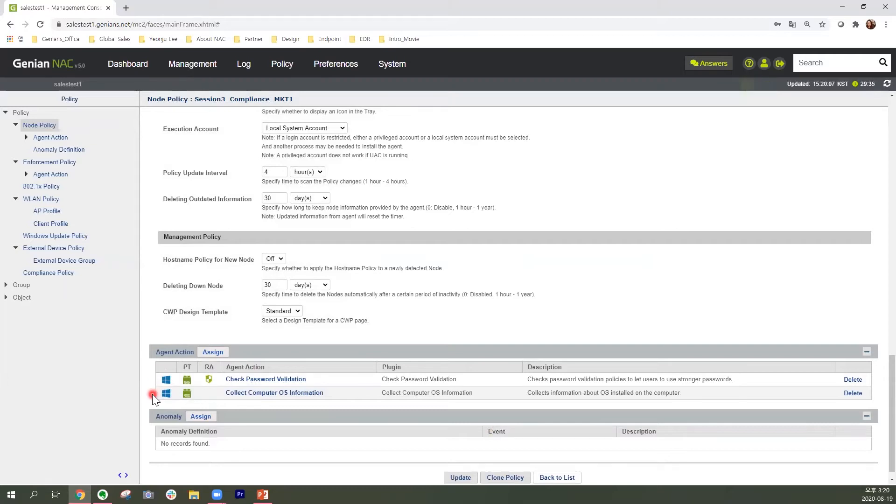
pyautogui.click(471, 478)
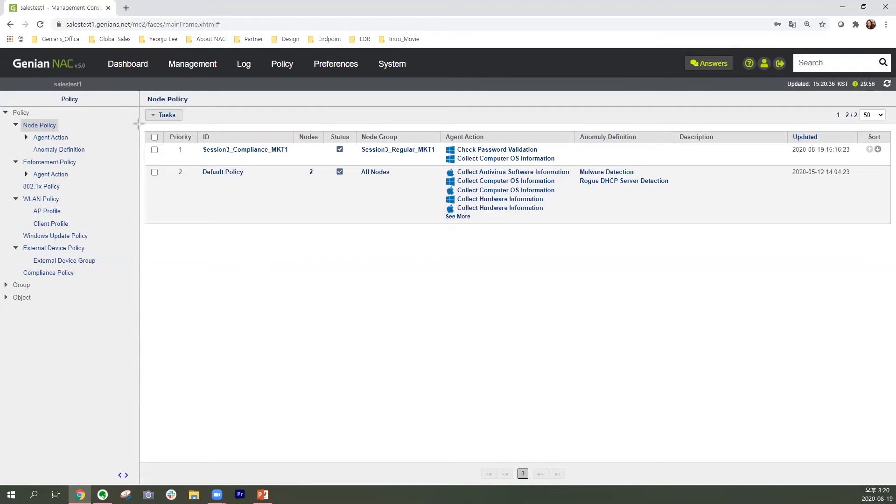
# Examine the Session3_Compliance_MKT1 entry in the node policy list and switch to PowerPoint to review the use case slides.
pyautogui.moveTo(137, 123); pyautogui.dragTo(789, 164)
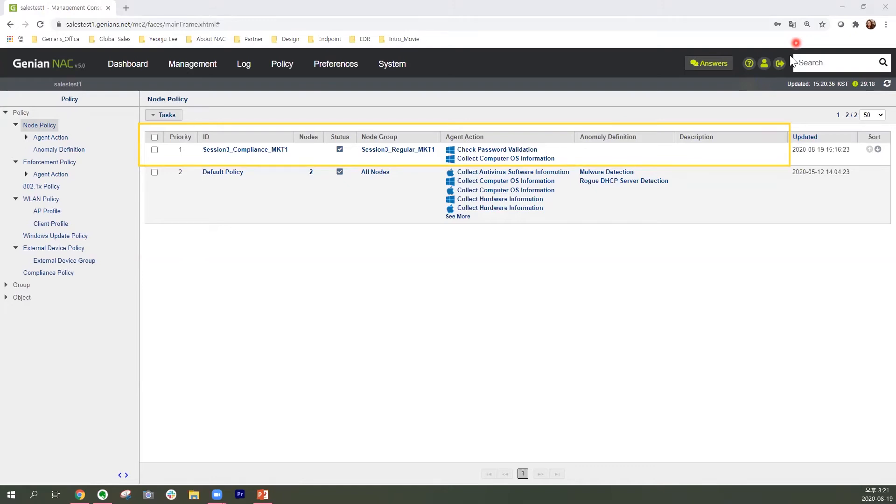
pyautogui.hotkey('alt', 'Tab')
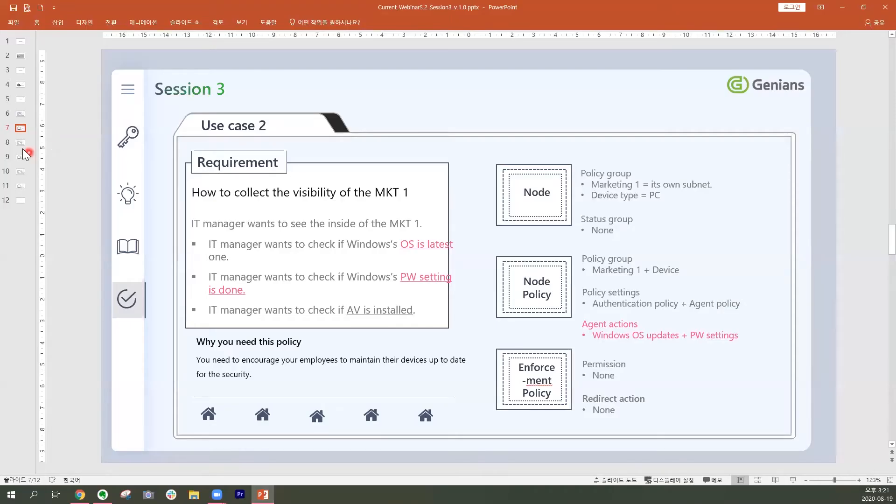
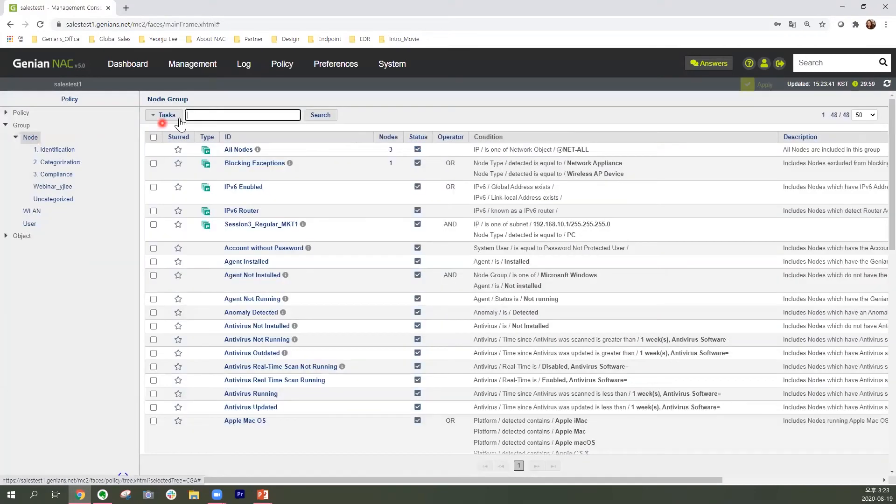
# Start a new node status group with the ID "Session3_Non security settings in MKT 1" and the status Enabled.
pyautogui.click(179, 116)
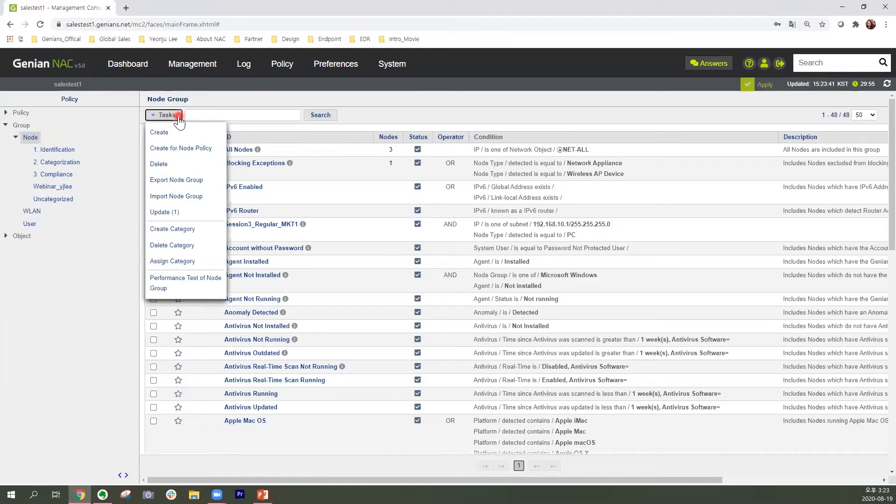
pyautogui.click(211, 136)
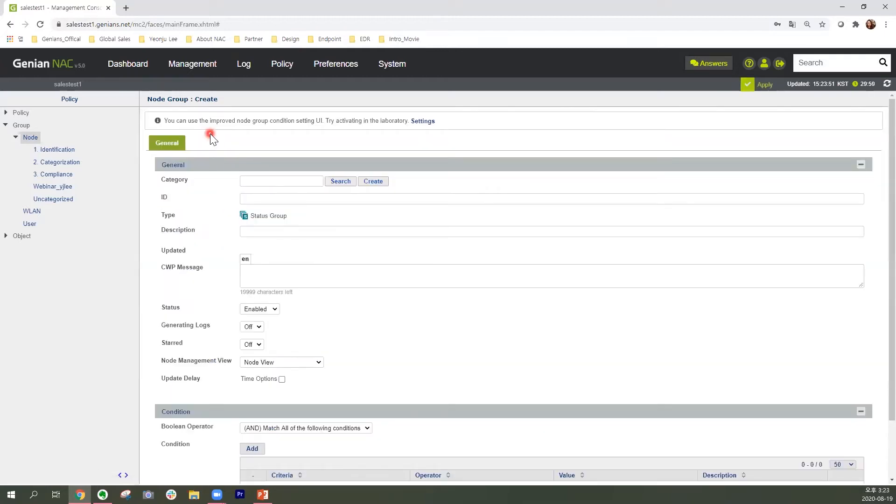
pyautogui.click(245, 198)
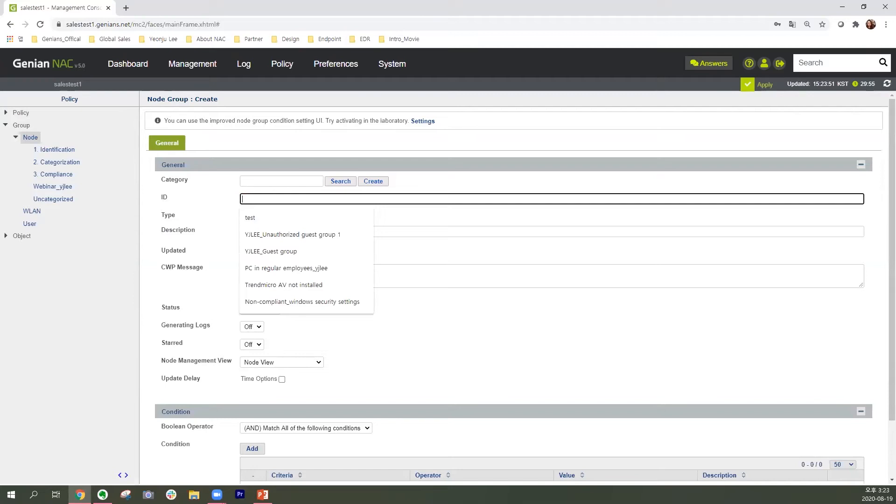
pyautogui.hotkey('alt', 'Tab')
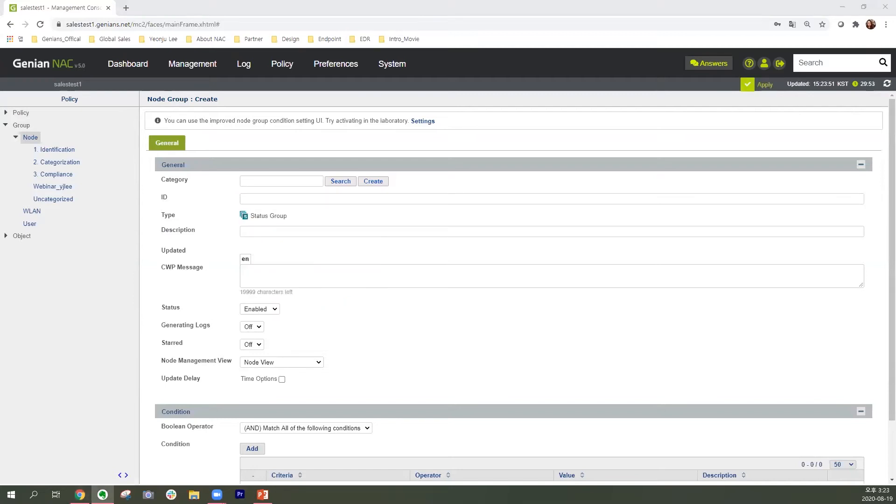
pyautogui.click(274, 198)
pyautogui.write('Session3_Non security settings in MKT 1')
pyautogui.click(350, 213)
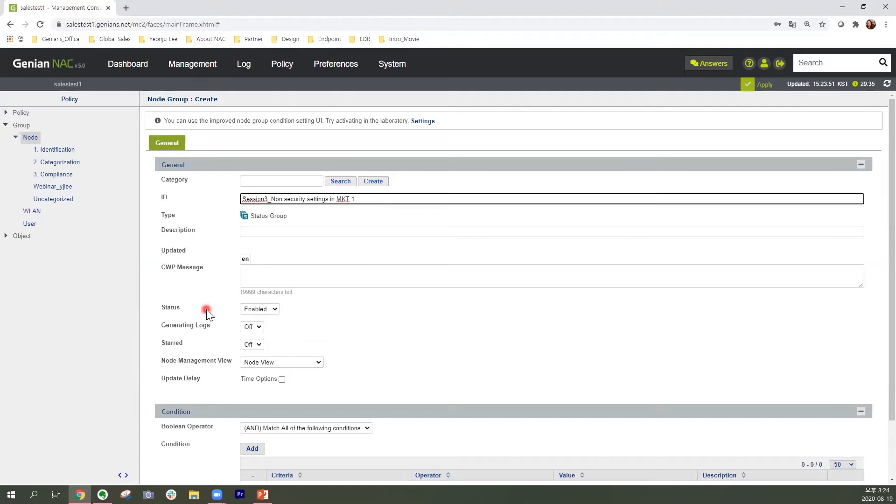
pyautogui.click(275, 309)
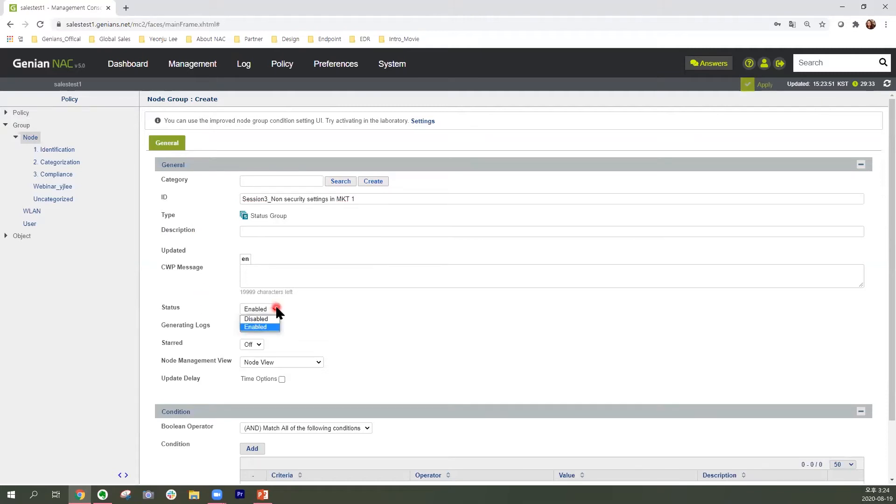
pyautogui.click(273, 327)
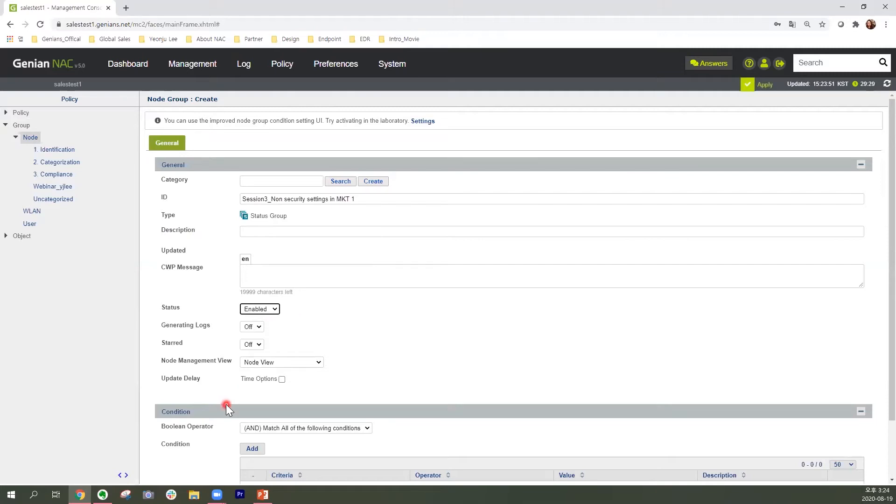
# Add the group condition Agent Action "was not performed by (include waiting state)" with the Windows action Check Password Validation as its value.
pyautogui.scroll(-2, 226, 404)
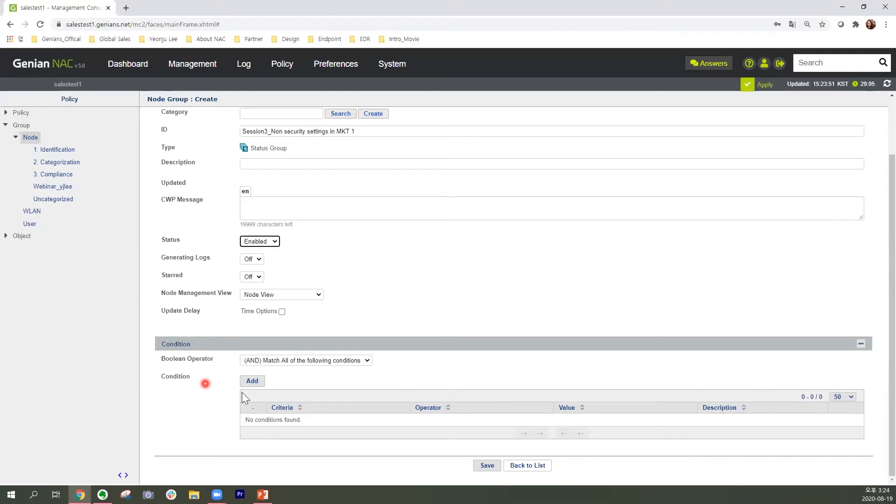
pyautogui.click(258, 385)
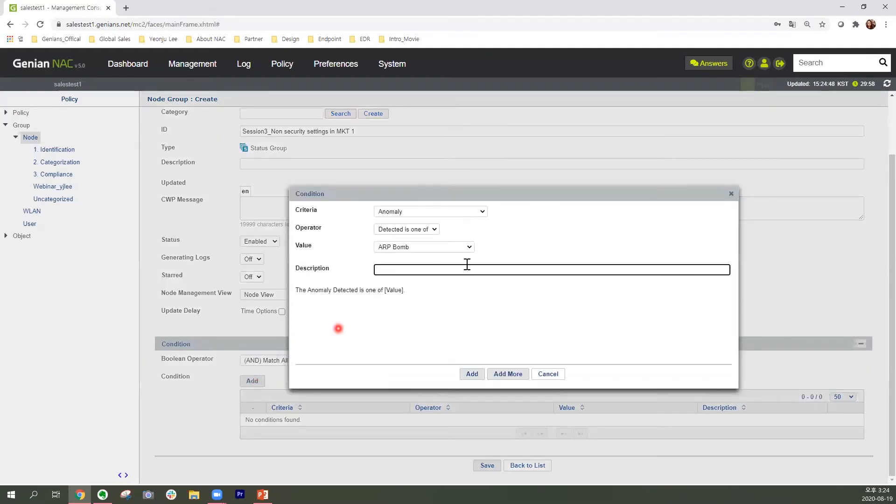
pyautogui.click(481, 210)
pyautogui.moveTo(484, 246); pyautogui.dragTo(432, 303)
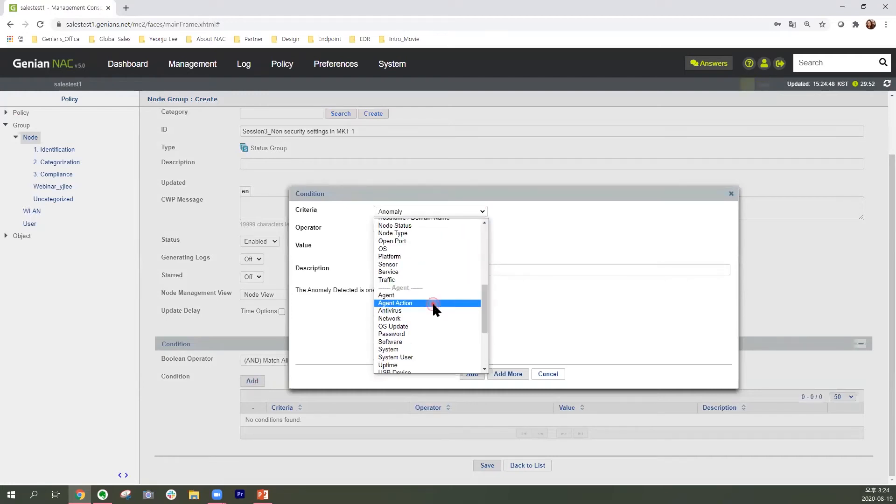
pyautogui.click(433, 303)
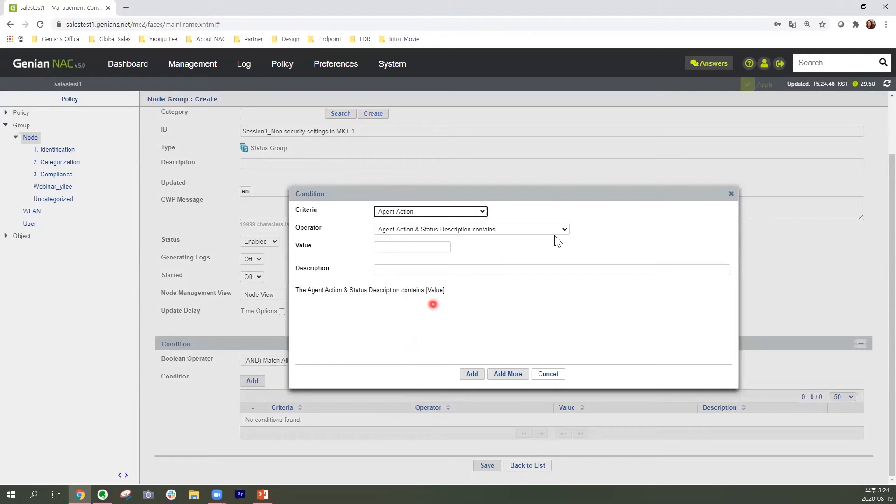
pyautogui.click(565, 229)
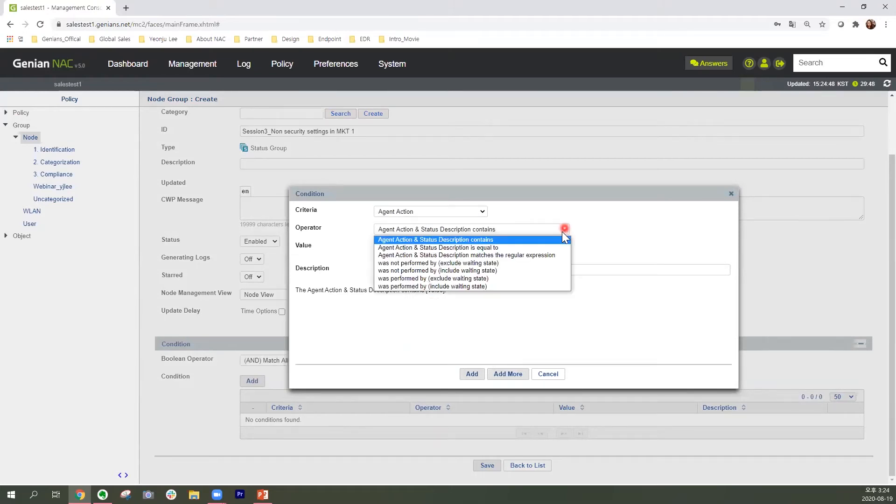
pyautogui.click(526, 271)
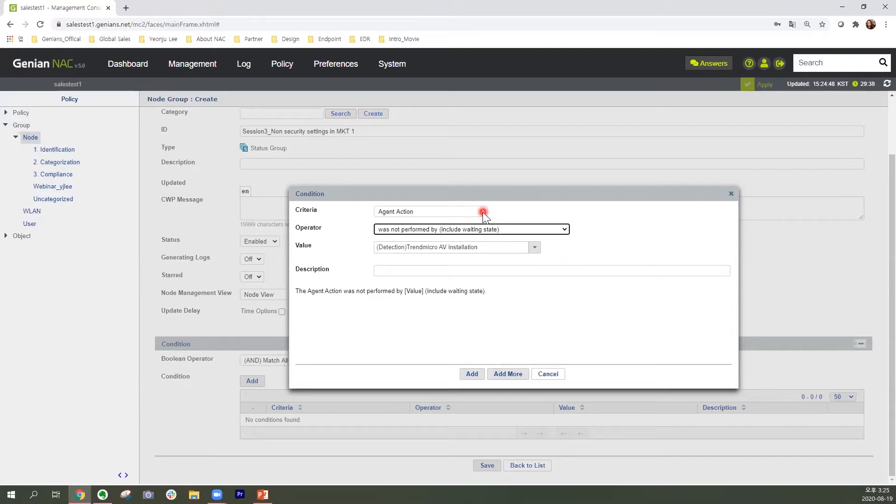
pyautogui.click(533, 249)
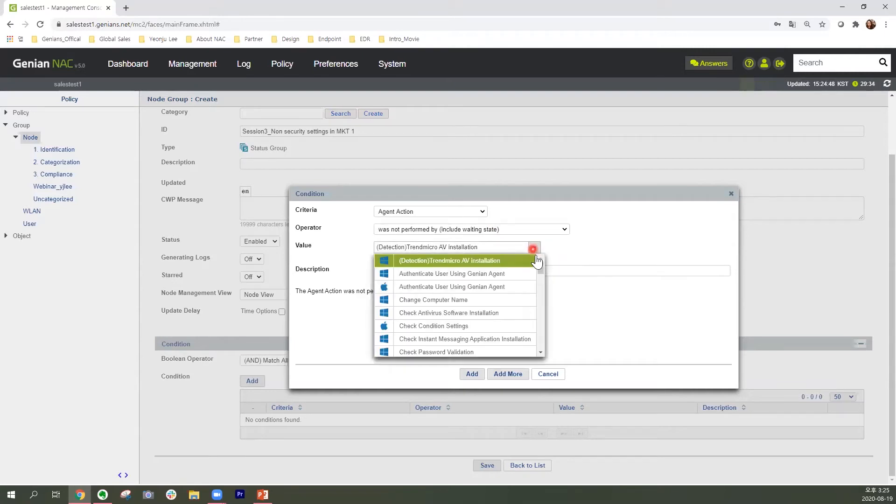
pyautogui.moveTo(541, 265)
pyautogui.mouseDown()
pyautogui.moveTo(539, 345)
pyautogui.moveTo(540, 264)
pyautogui.mouseUp()
pyautogui.click(472, 353)
pyautogui.click(476, 374)
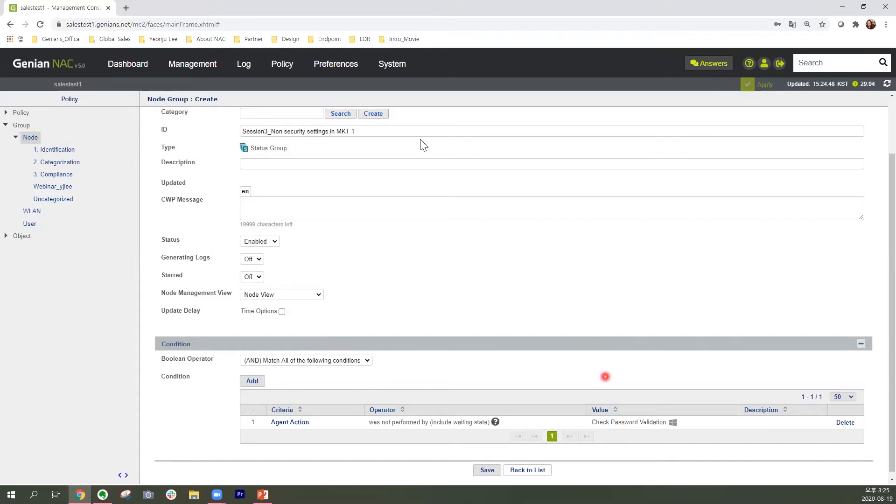
# Add a second group condition, Agent Action "was not performed by (include waiting state)" with the Windows action Collect Computer OS Information, and save the status group.
pyautogui.click(259, 381)
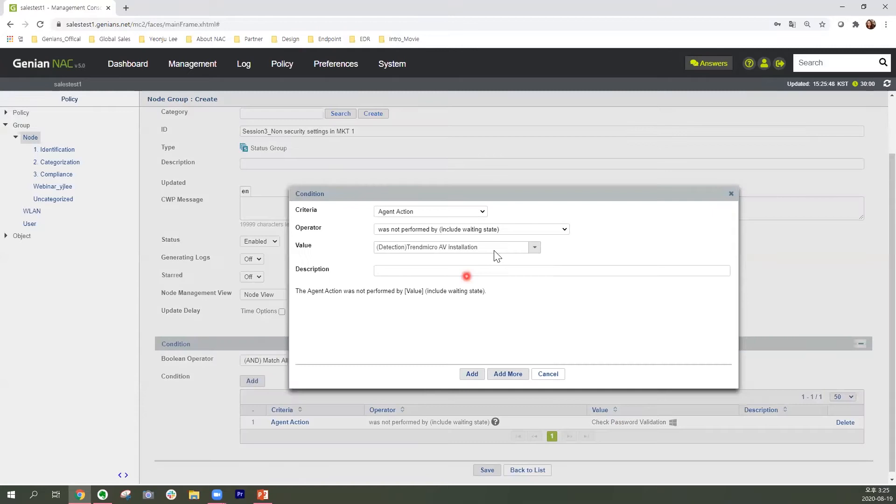
pyautogui.click(533, 249)
pyautogui.moveTo(541, 271); pyautogui.dragTo(541, 279)
pyautogui.click(503, 337)
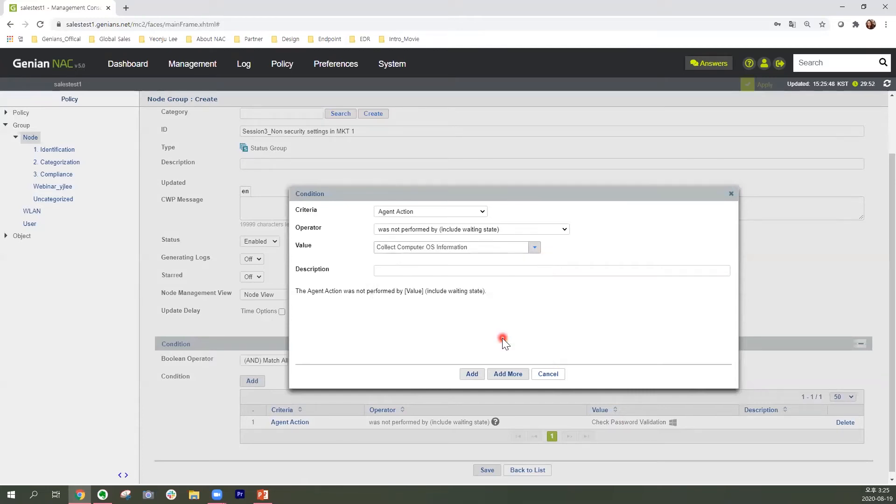
pyautogui.click(478, 374)
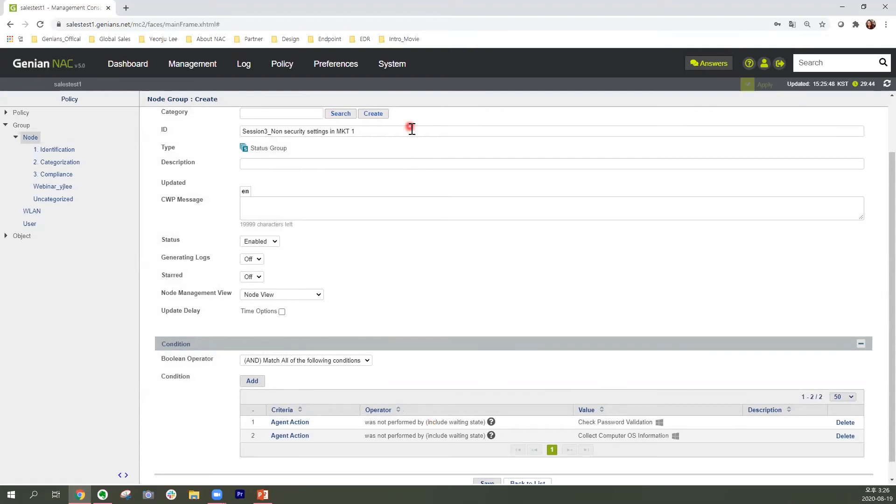
pyautogui.scroll(-1, 495, 347)
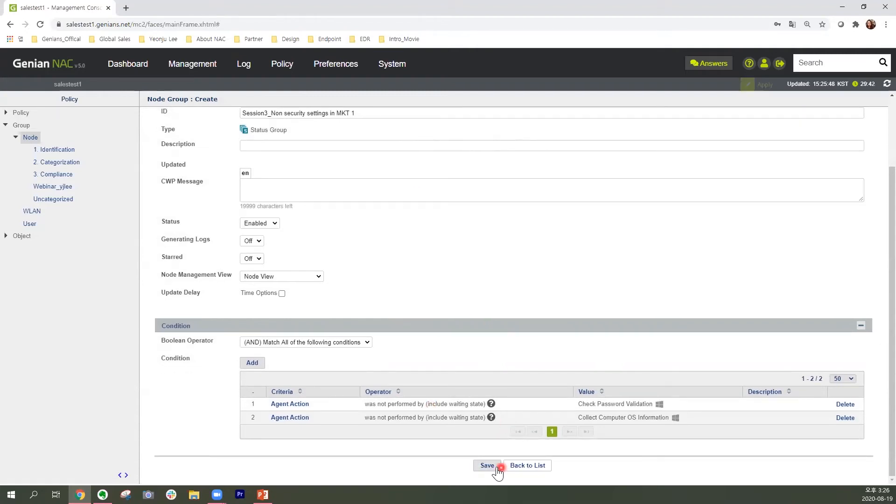
pyautogui.click(496, 468)
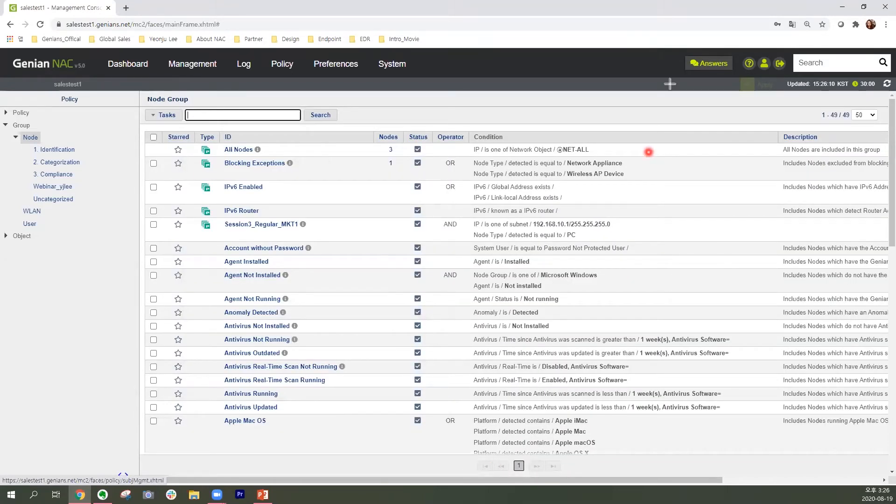
# Examine the Session3_Non security settings in MKT 1 entry and its conditions in the node group list.
pyautogui.click(656, 53)
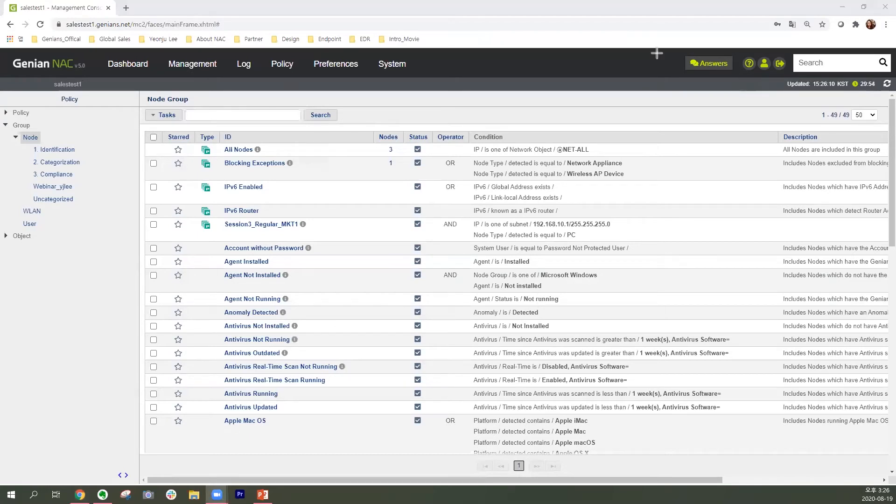
pyautogui.scroll(-4, 630, 245)
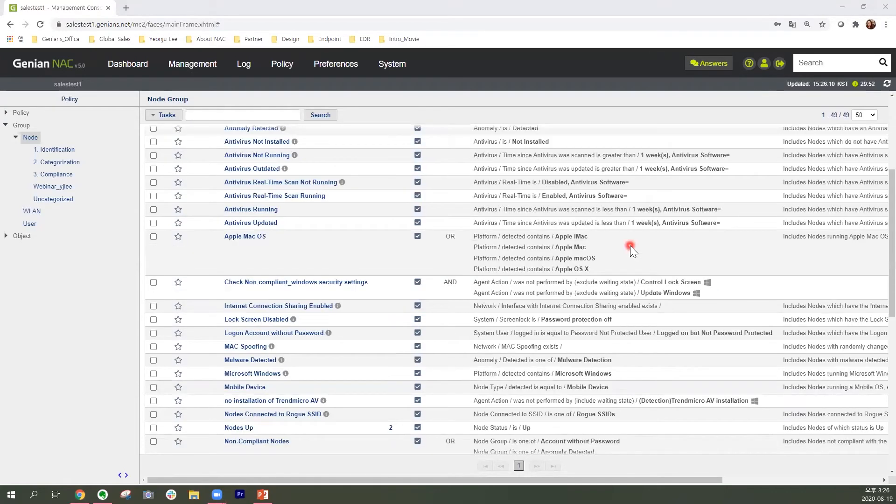
pyautogui.scroll(-4, 629, 246)
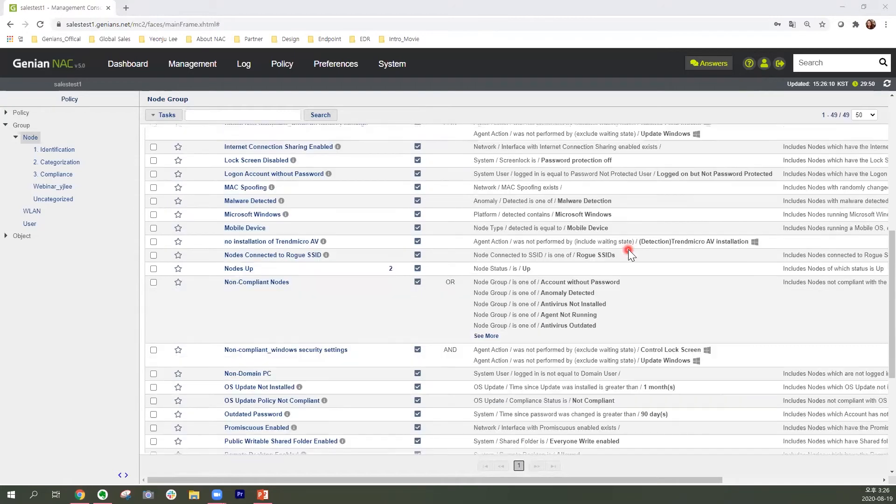
pyautogui.scroll(-3, 626, 257)
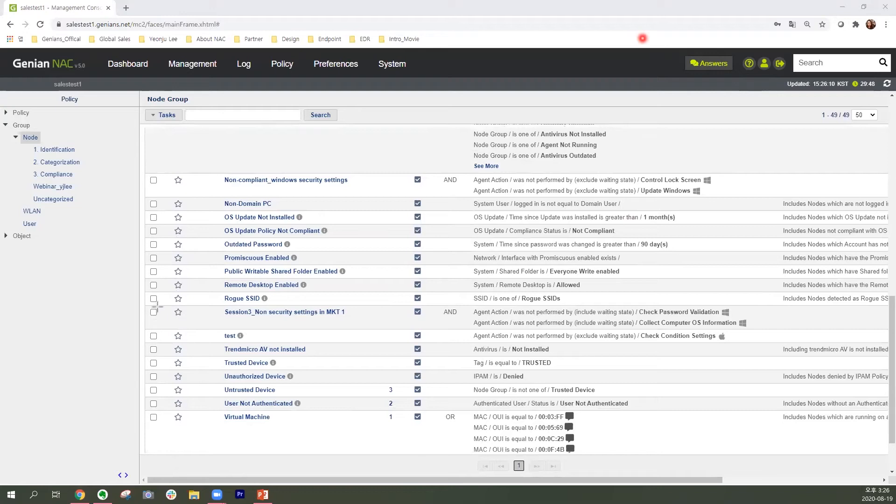
pyautogui.moveTo(144, 304); pyautogui.dragTo(888, 332)
# Go to the enforcement policies and start a new policy with the Create Policy option of the wizard.
pyautogui.click(7, 126)
pyautogui.click(6, 113)
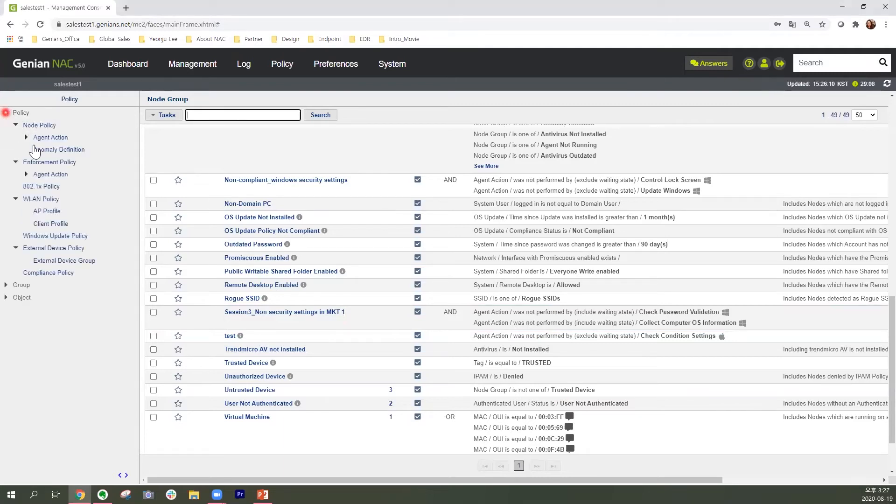
pyautogui.click(74, 164)
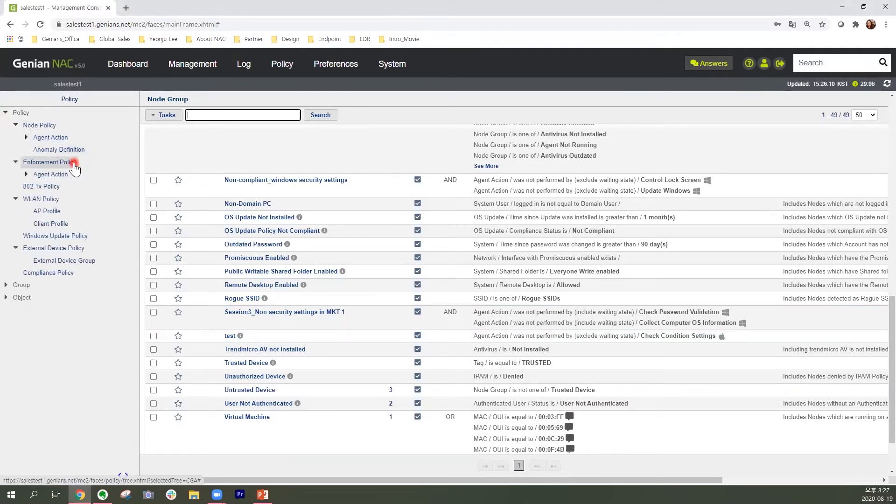
pyautogui.click(73, 164)
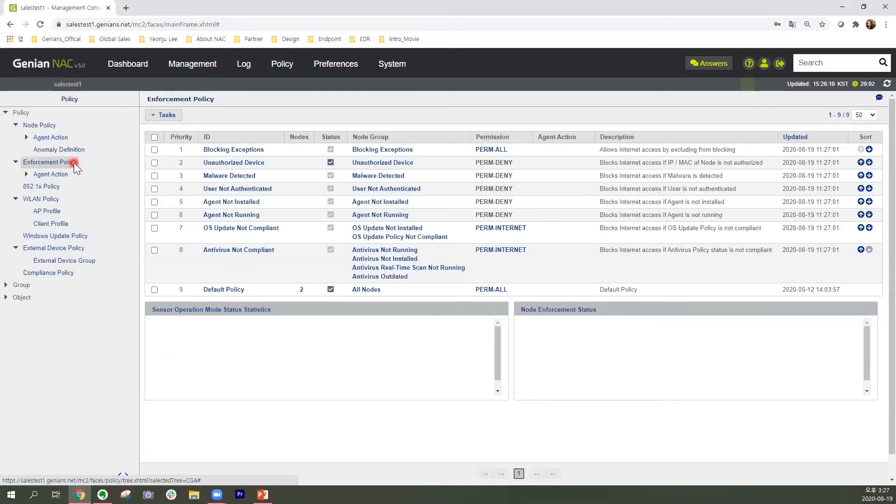
pyautogui.click(175, 116)
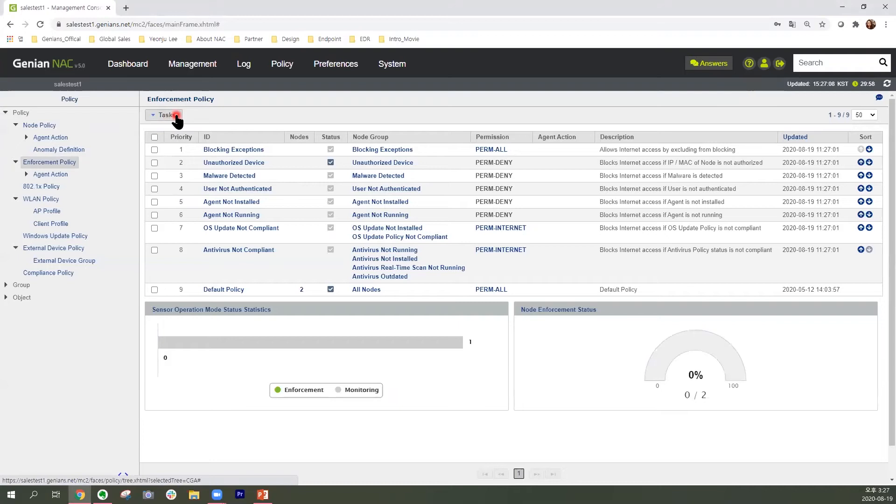
pyautogui.click(206, 133)
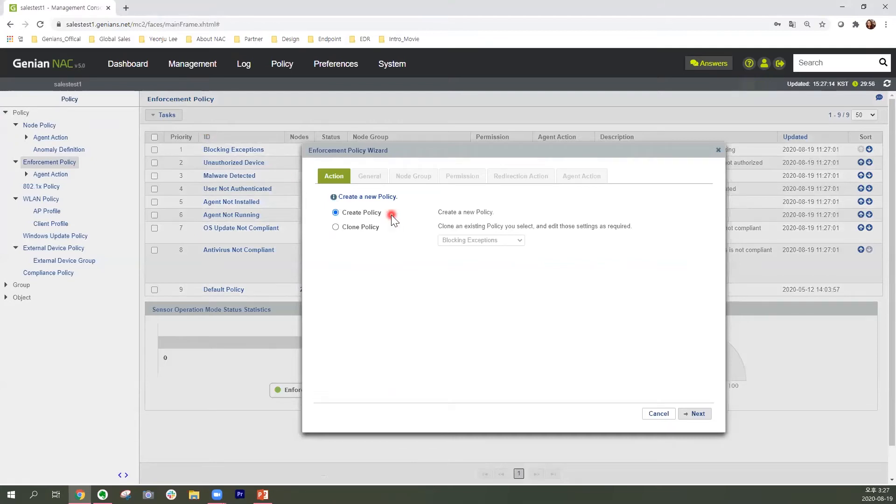
pyautogui.click(703, 415)
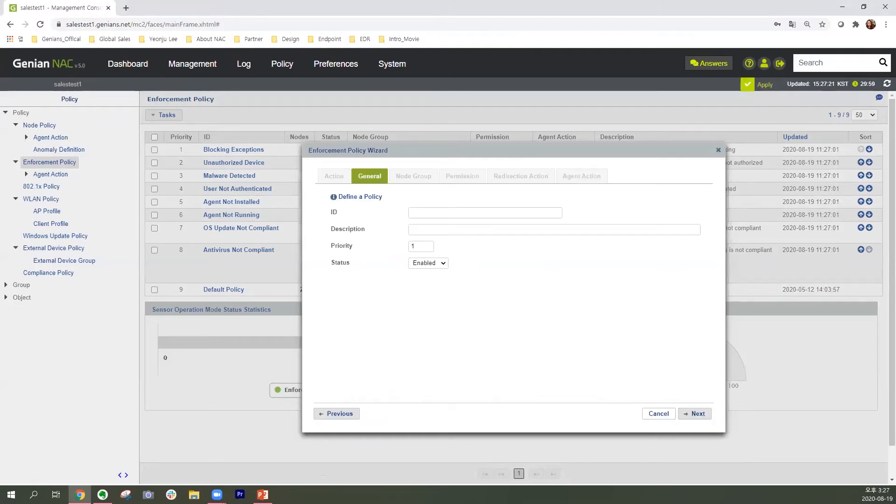
# Give the new enforcement policy the ID "Session3_Control security settings_MKT1", keeping priority 1 and the status Enabled.
pyautogui.hotkey('alt', 'Tab')
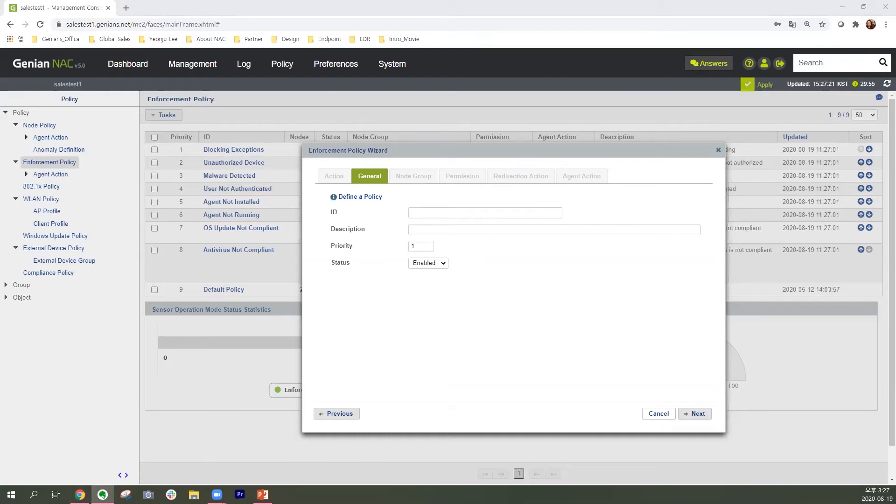
pyautogui.click(476, 212)
pyautogui.write('Session3_Control security settings_MKT1')
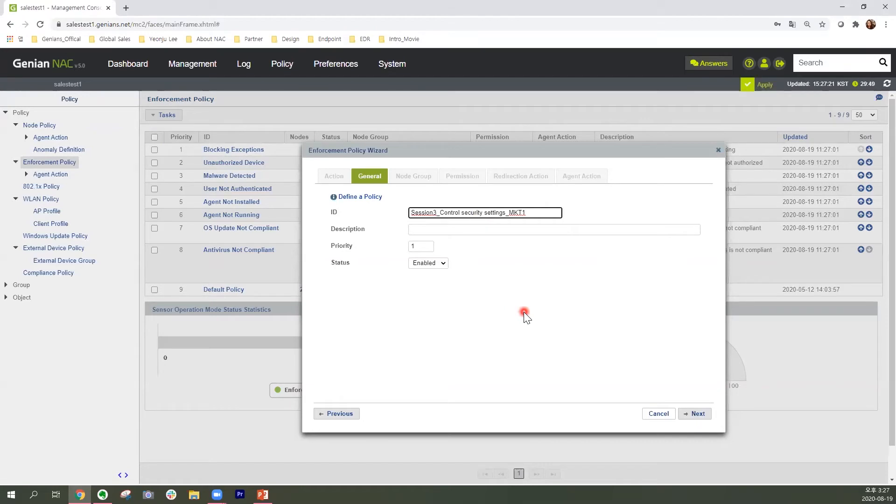
pyautogui.click(704, 423)
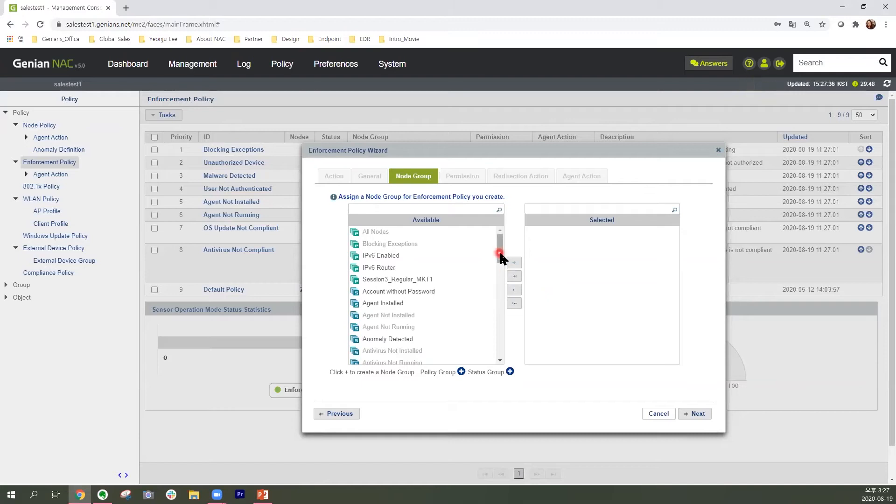
# Assign the node group "Session3_Non security settings in MKT 1" to the enforcement policy.
pyautogui.moveTo(500, 253); pyautogui.dragTo(497, 340)
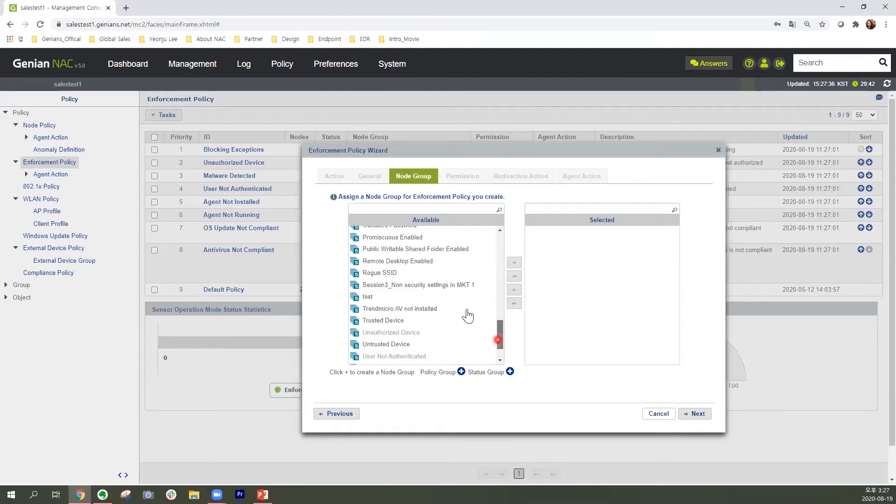
pyautogui.click(450, 285)
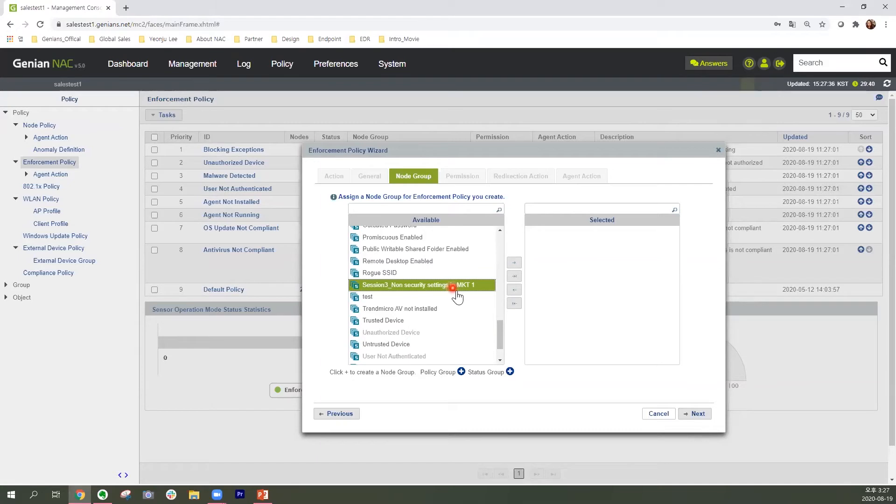
pyautogui.click(515, 265)
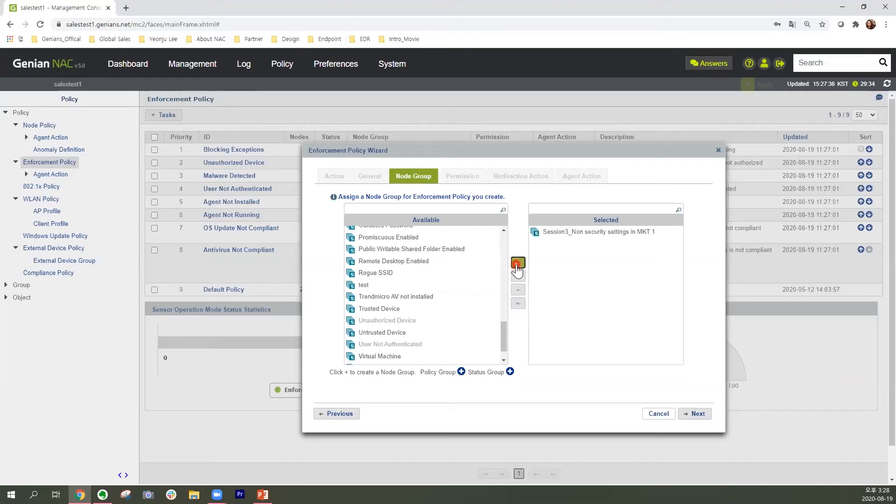
pyautogui.click(611, 241)
pyautogui.click(700, 418)
# Assign the network permission Perm CWP to the enforcement policy.
pyautogui.click(458, 231)
pyautogui.click(468, 270)
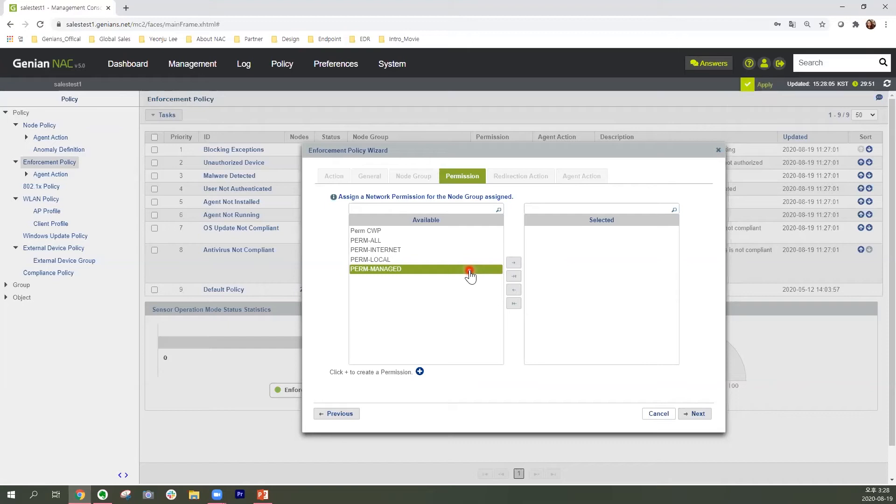
pyautogui.click(441, 234)
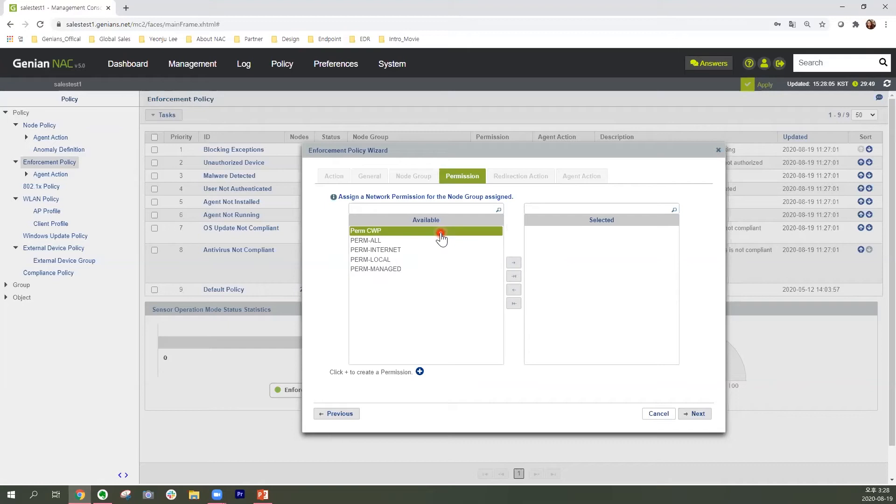
pyautogui.click(439, 232)
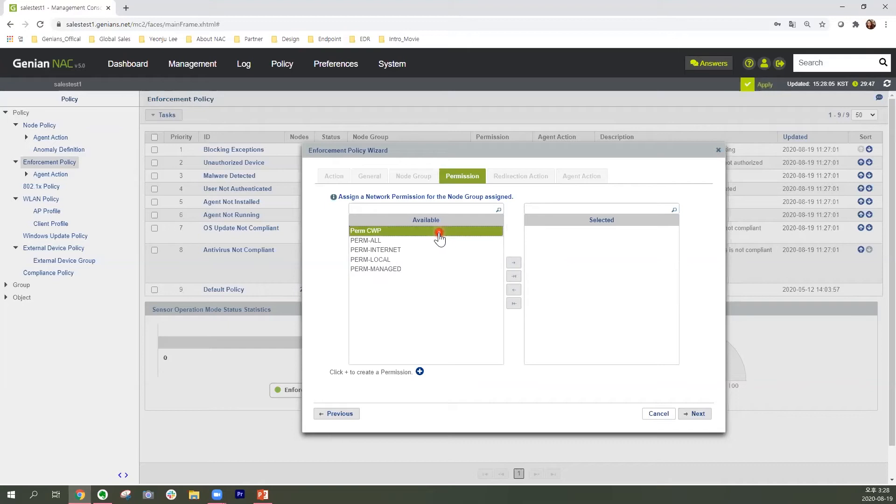
pyautogui.click(513, 263)
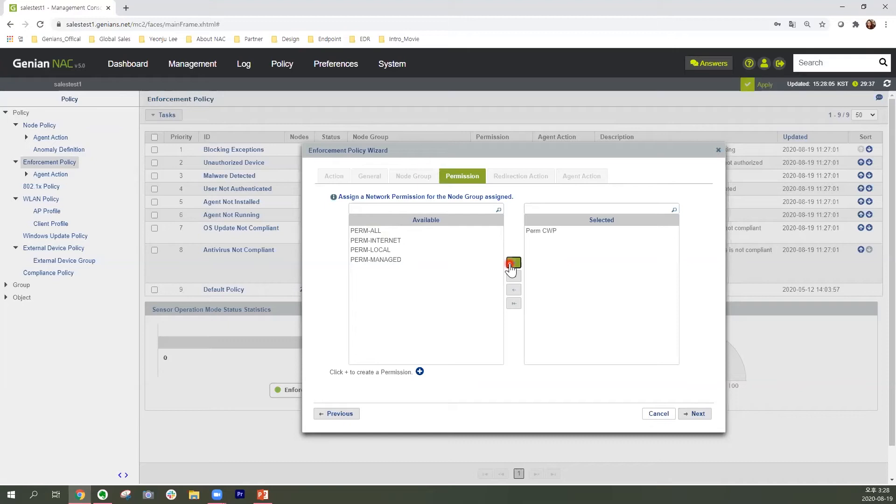
pyautogui.click(696, 414)
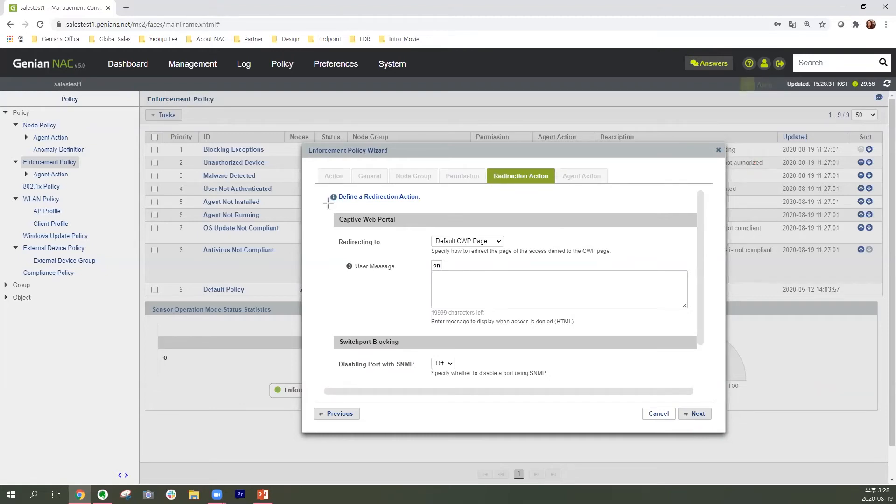
# Keep redirection to the Default CWP Page, set the user message "Please follow the below steps to access the corporate network." and finish the policy.
pyautogui.moveTo(328, 203); pyautogui.dragTo(693, 331)
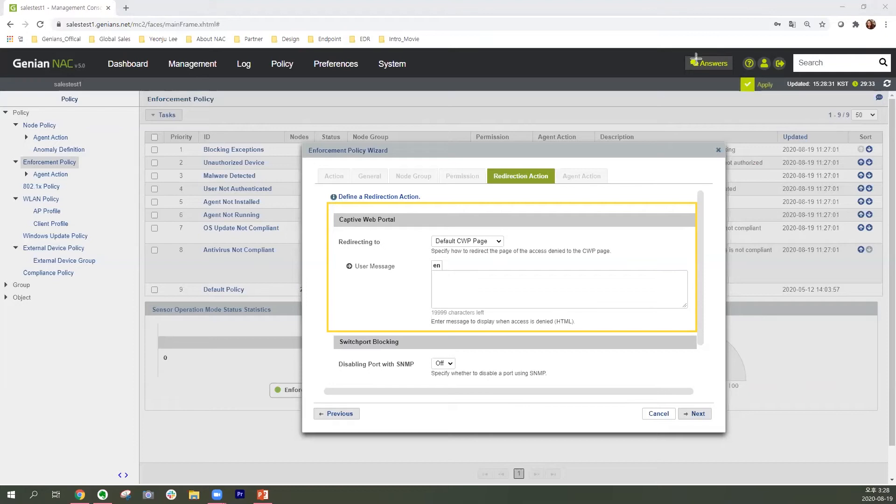
pyautogui.click(499, 241)
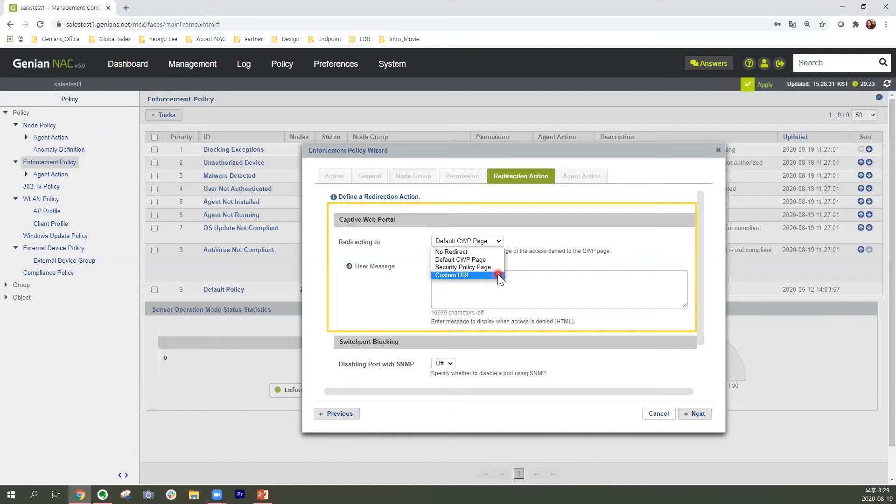
pyautogui.click(500, 242)
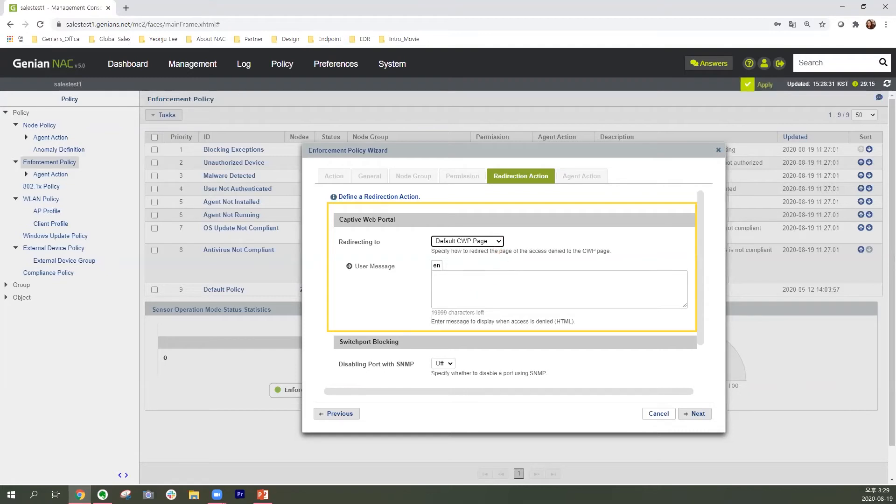
pyautogui.hotkey('alt', 'Tab')
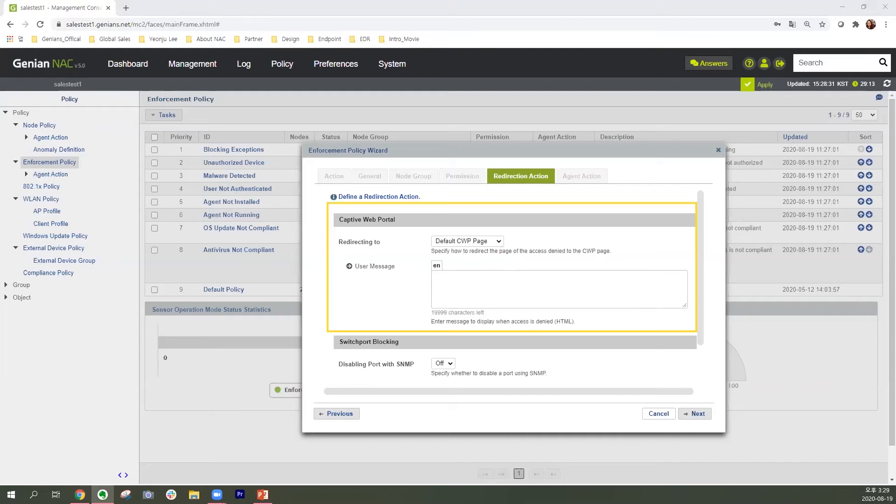
pyautogui.click(536, 287)
pyautogui.write('Please follow the below steps to access the corporate network.')
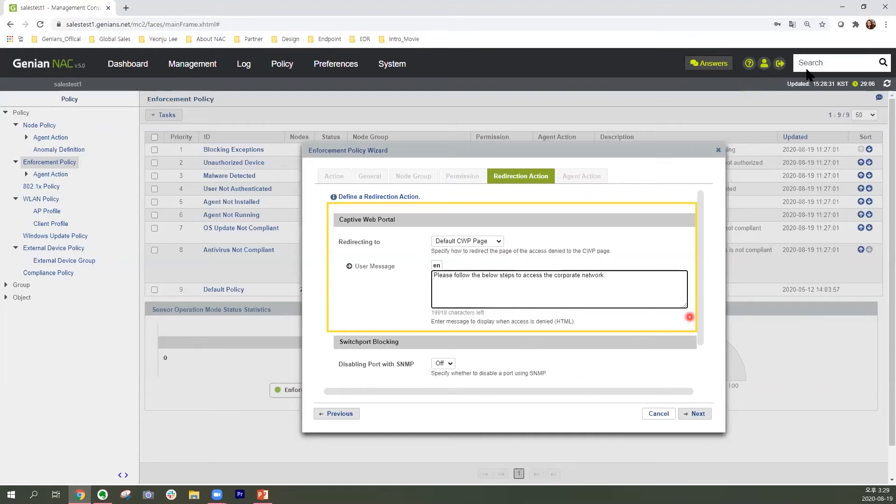
pyautogui.click(700, 412)
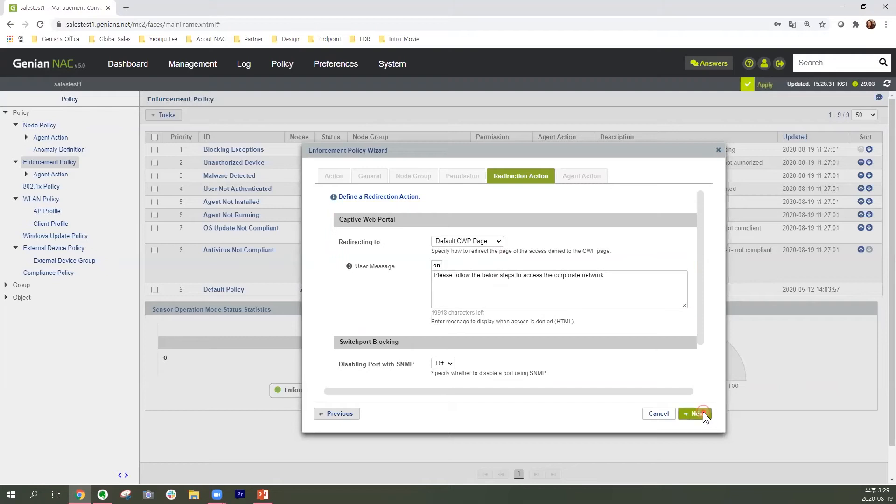
pyautogui.click(703, 414)
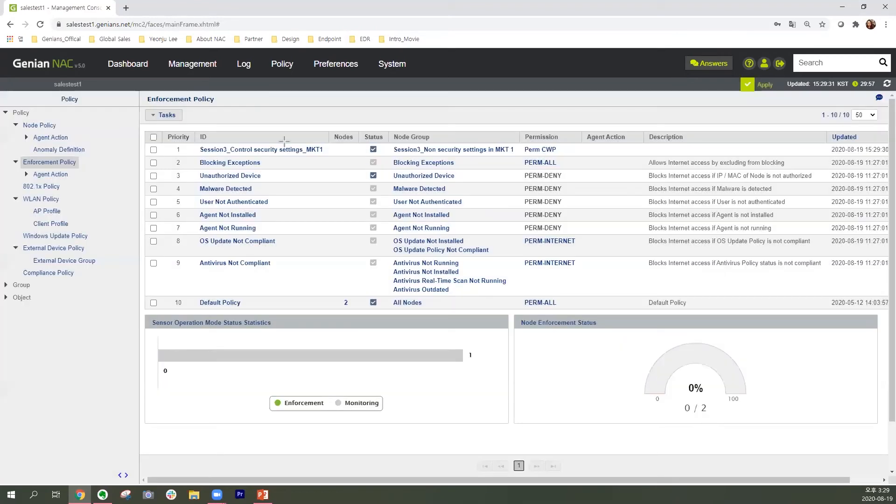
# Examine the Session3_Control security settings_MKT1 entry in the enforcement policy list and switch to PowerPoint to review the Use case 3 slide.
pyautogui.moveTo(142, 123); pyautogui.dragTo(828, 157)
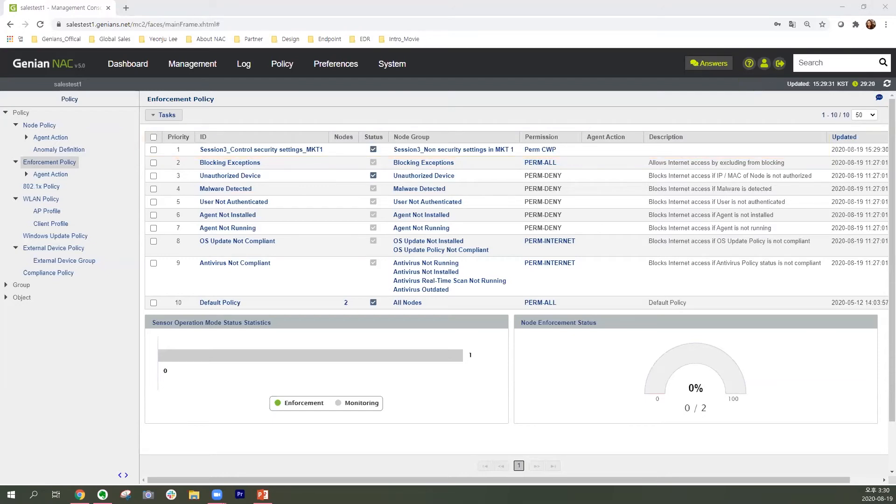
pyautogui.click(266, 493)
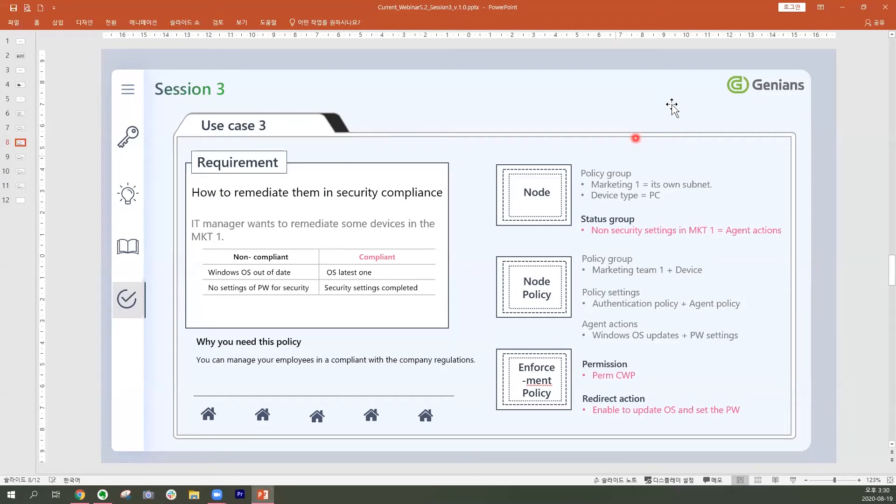
# Review the Use case 4 slide, switch to Genian NAC and open the node policy Session3_Compliance_MKT1 at its agent actions.
pyautogui.click(21, 157)
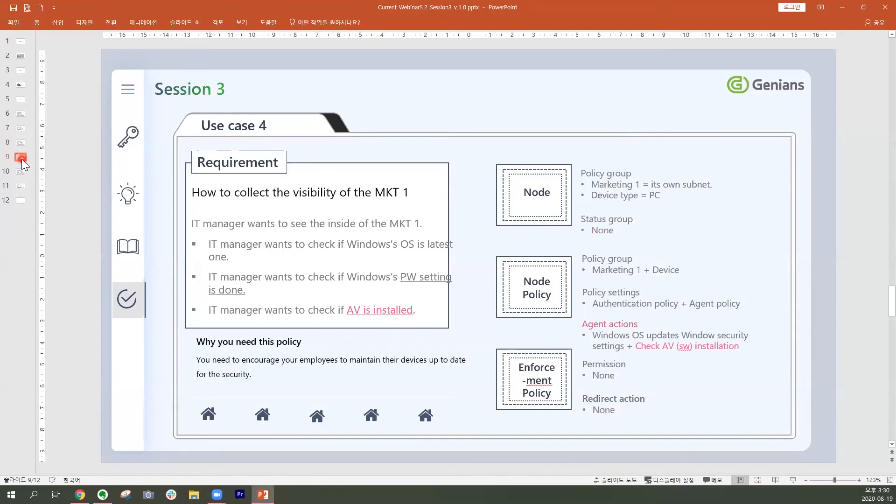
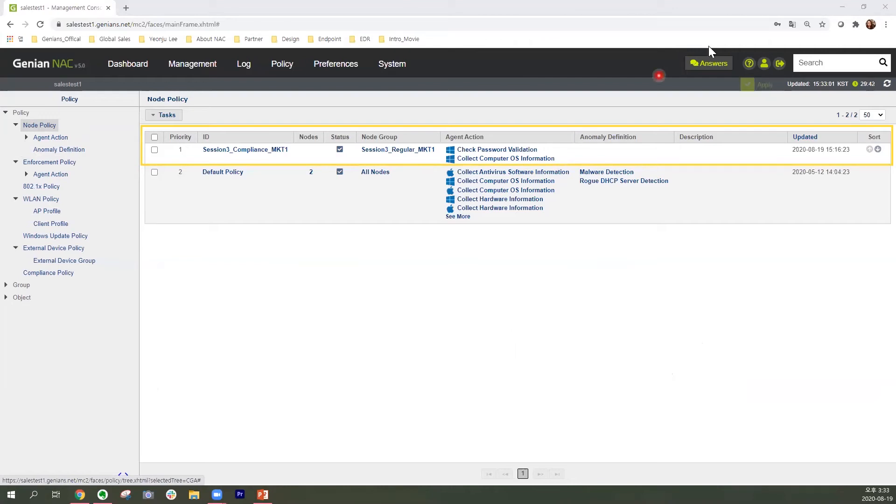
pyautogui.click(259, 150)
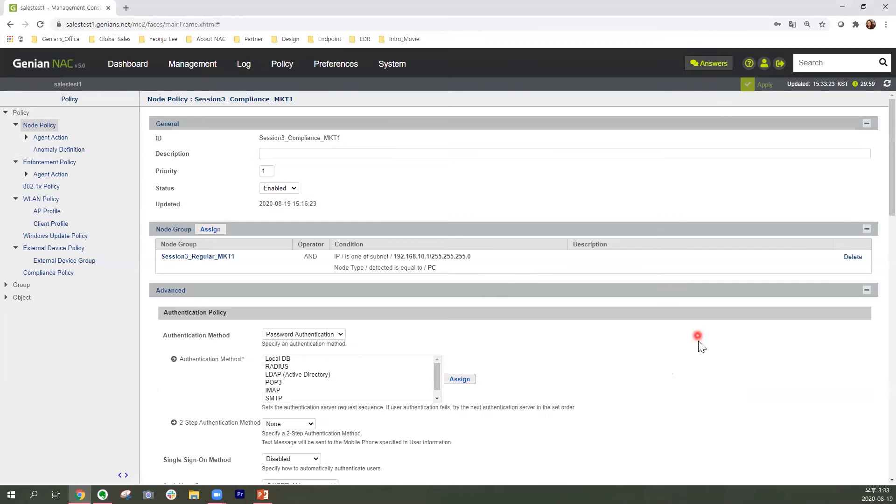
pyautogui.scroll(-12, 699, 338)
pyautogui.scroll(-4, 701, 341)
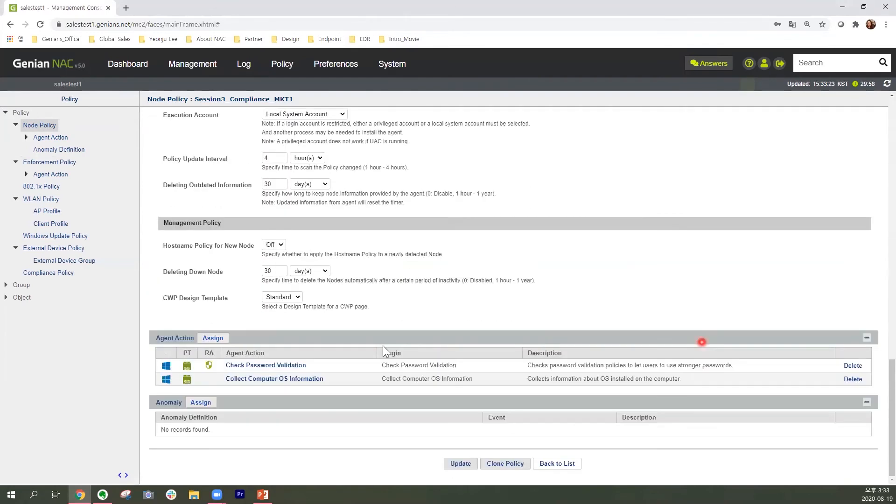
# Search the agent actions available to the node policy for Antivirus and close the selection without adding any.
pyautogui.click(222, 340)
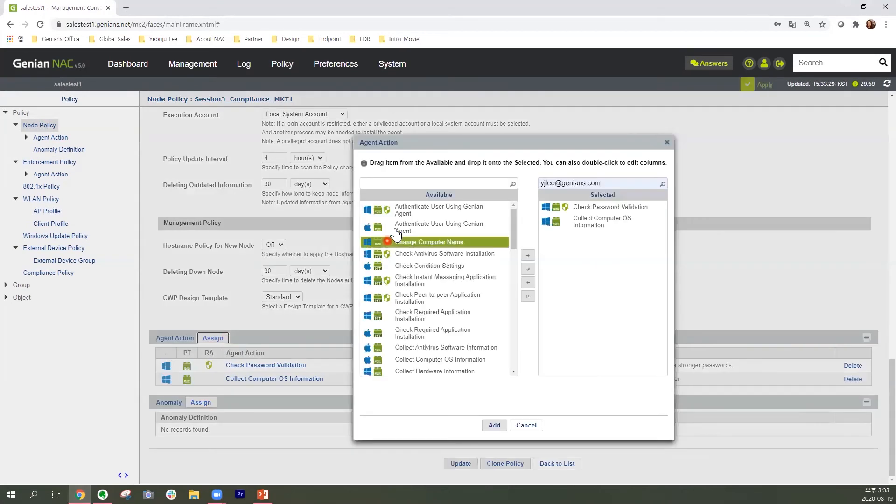
pyautogui.click(402, 183)
pyautogui.click(402, 182)
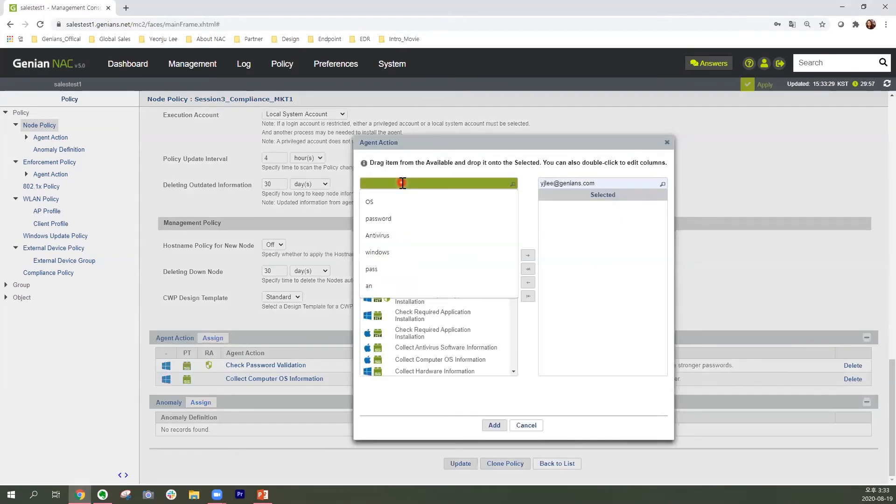
pyautogui.write('anti')
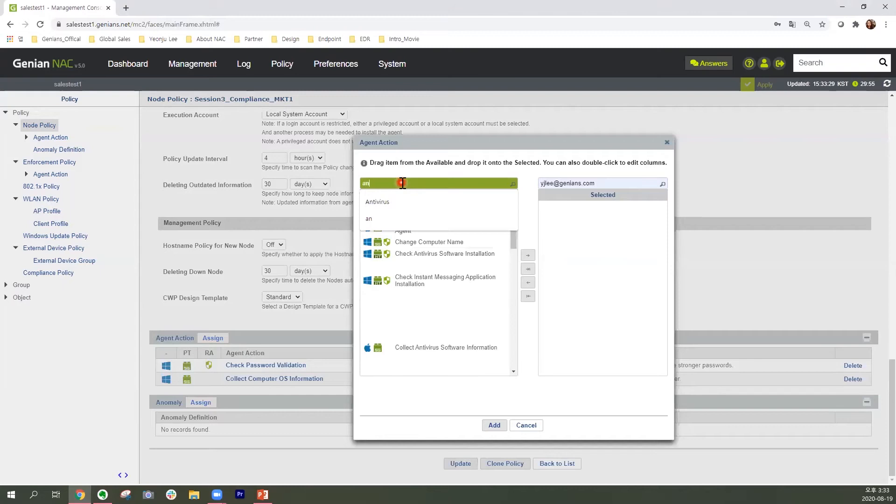
pyautogui.click(392, 204)
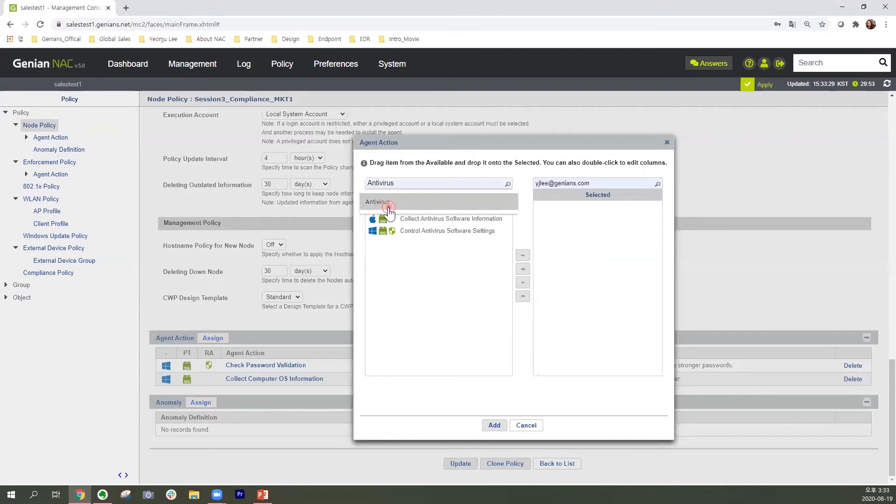
pyautogui.click(419, 224)
pyautogui.click(424, 243)
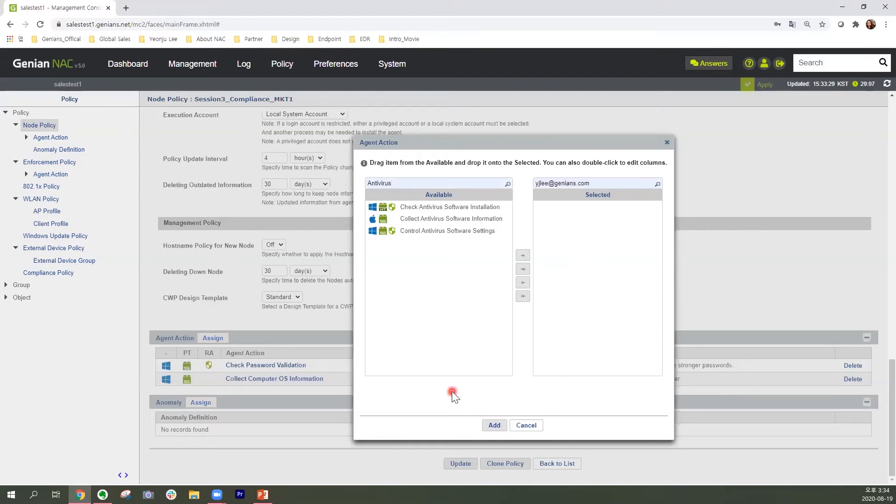
pyautogui.click(530, 425)
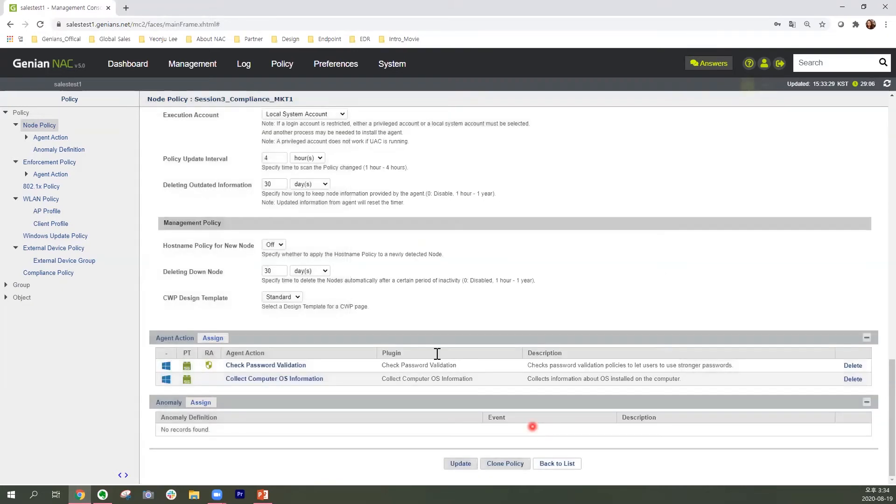
# Start a new agent action named "Session3_(Detection)Kasperskylab AV installation" with Windows as the OS type.
pyautogui.click(69, 138)
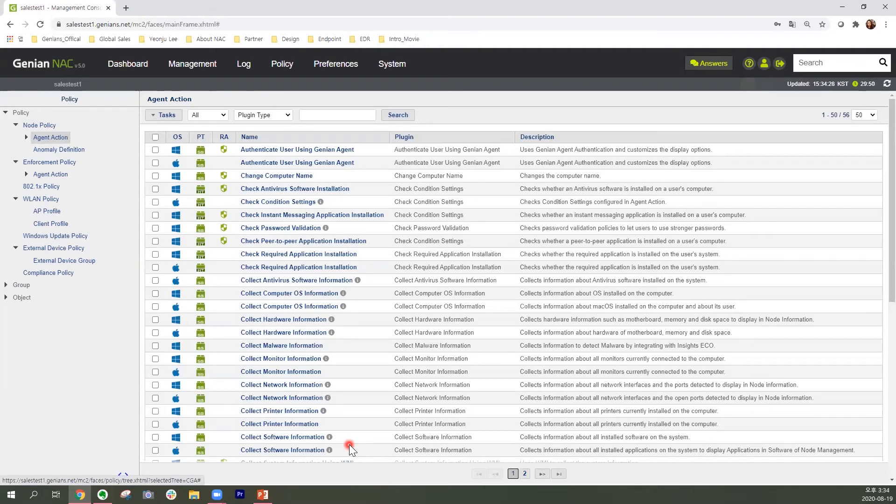
pyautogui.click(176, 117)
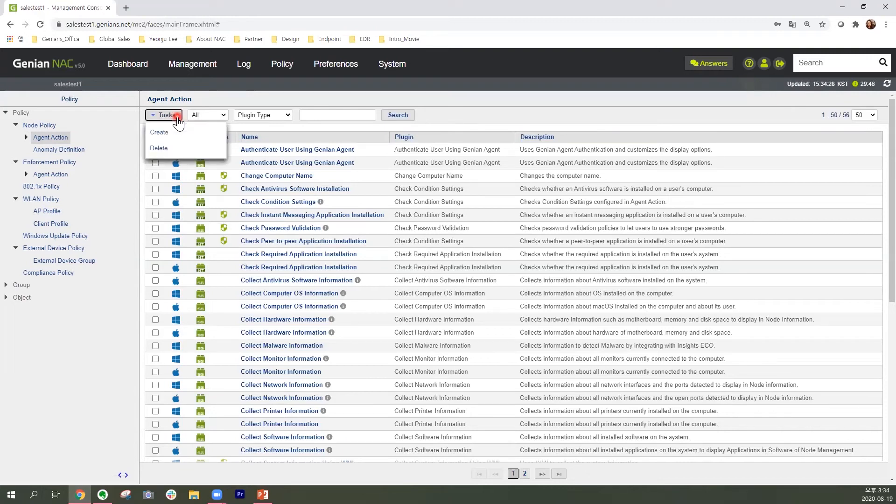
pyautogui.click(207, 135)
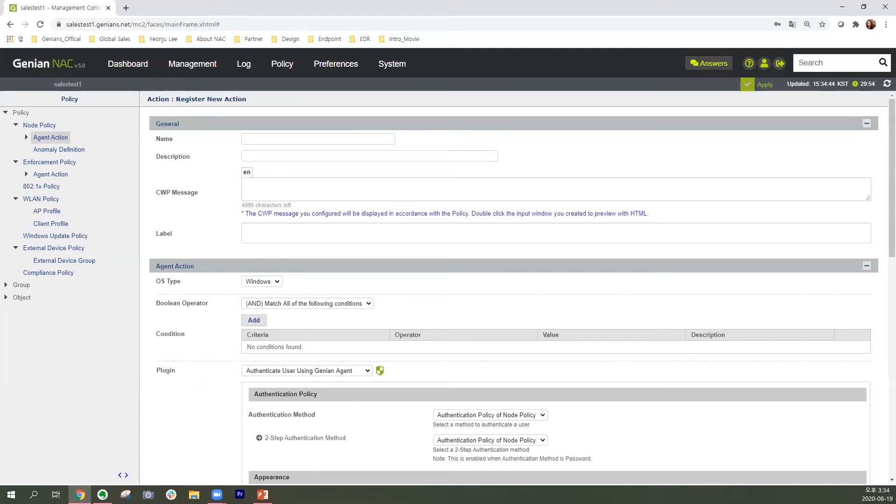
pyautogui.hotkey('alt', 'Tab')
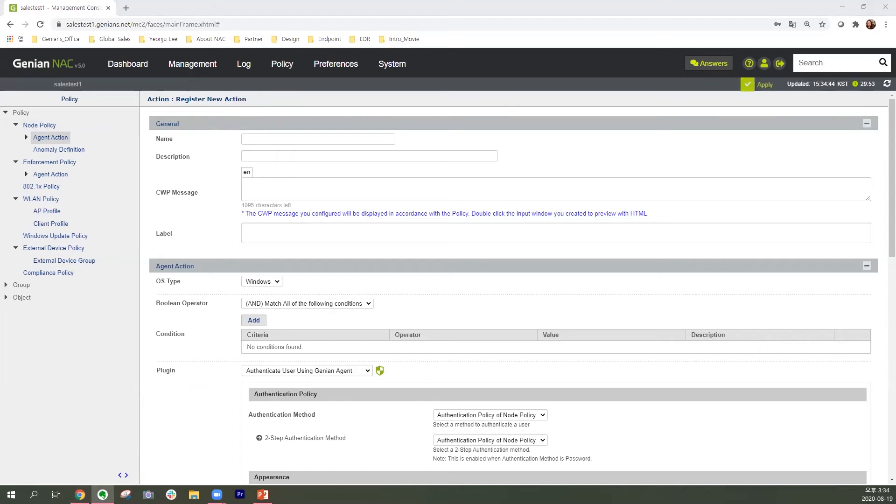
pyautogui.click(265, 139)
pyautogui.click(258, 158)
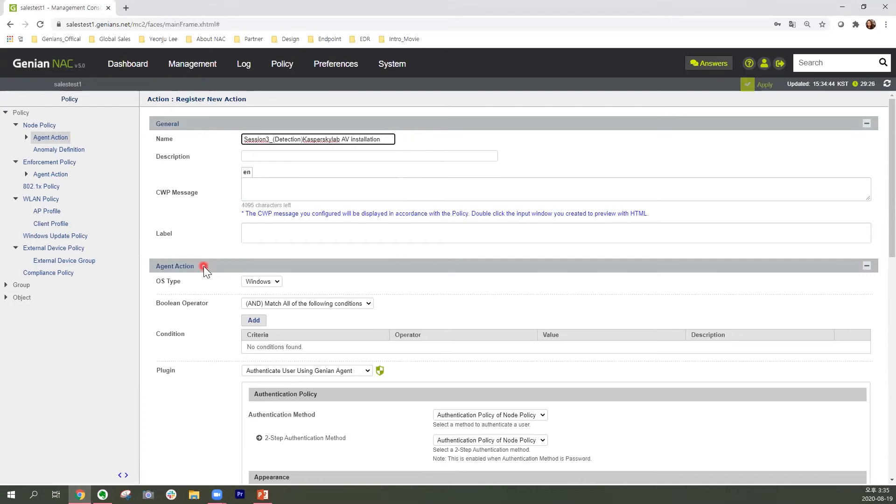
pyautogui.click(277, 282)
pyautogui.click(274, 292)
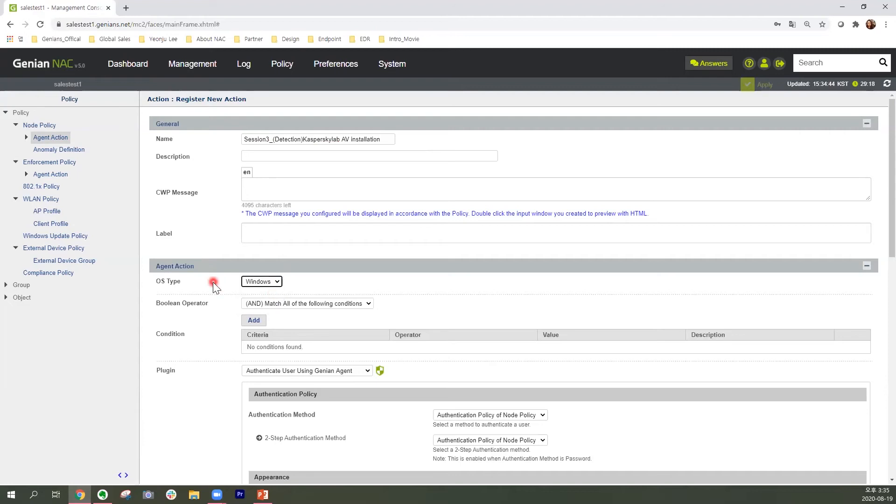
# Add a File condition to the agent action that is equal to %ProgramFiles%\kasperskylab\AV1\agent.exe.
pyautogui.click(264, 322)
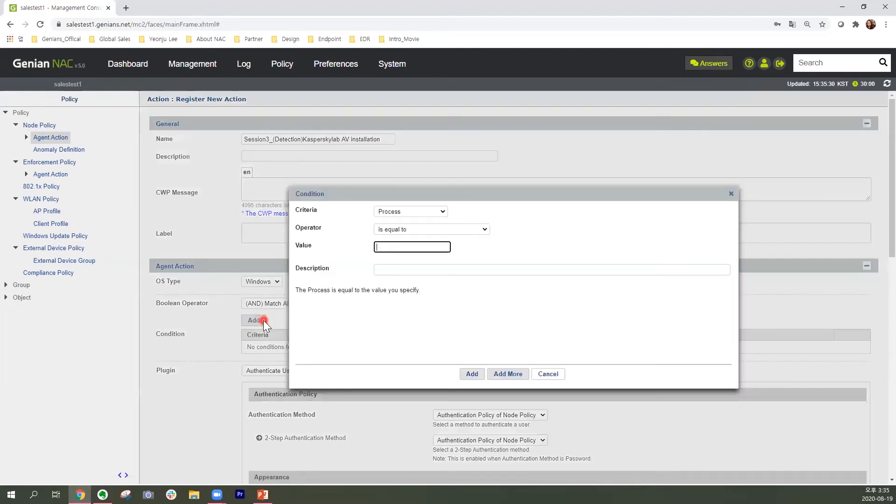
pyautogui.click(438, 210)
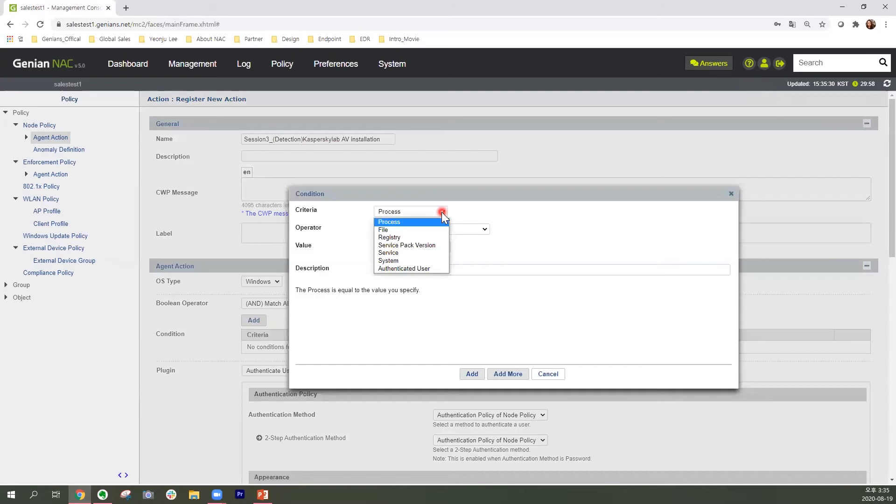
pyautogui.click(439, 231)
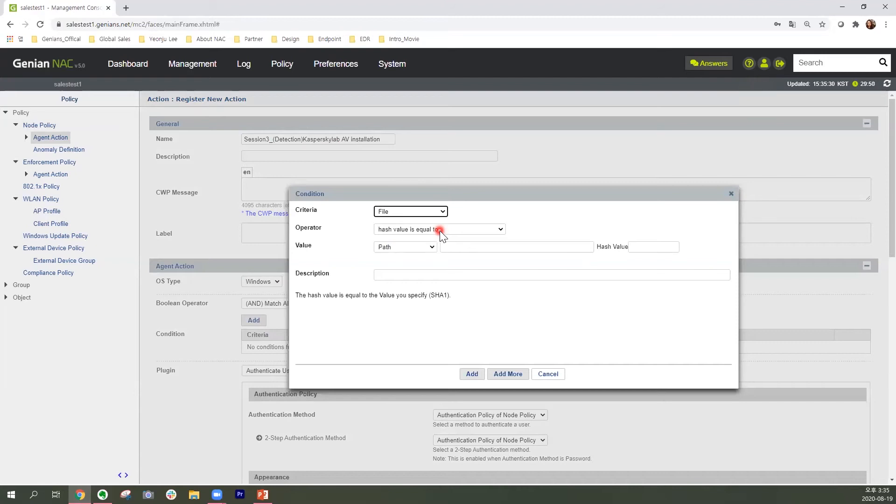
pyautogui.click(440, 231)
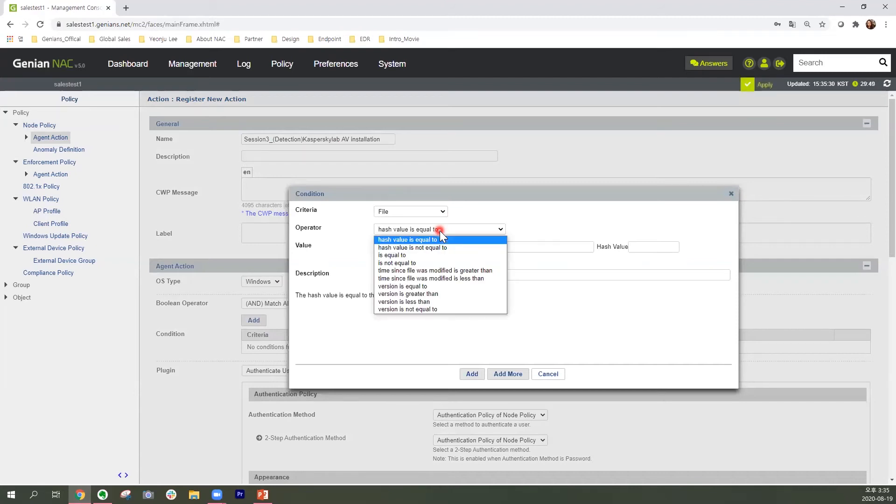
pyautogui.click(441, 255)
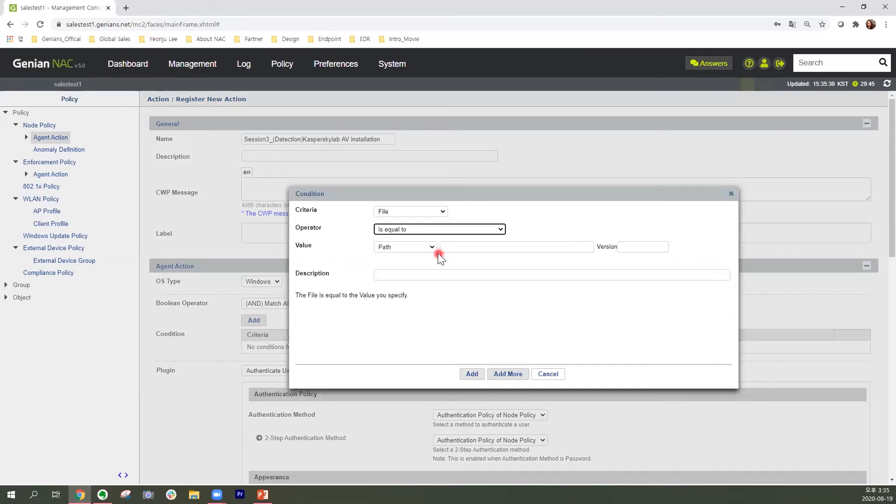
pyautogui.click(433, 248)
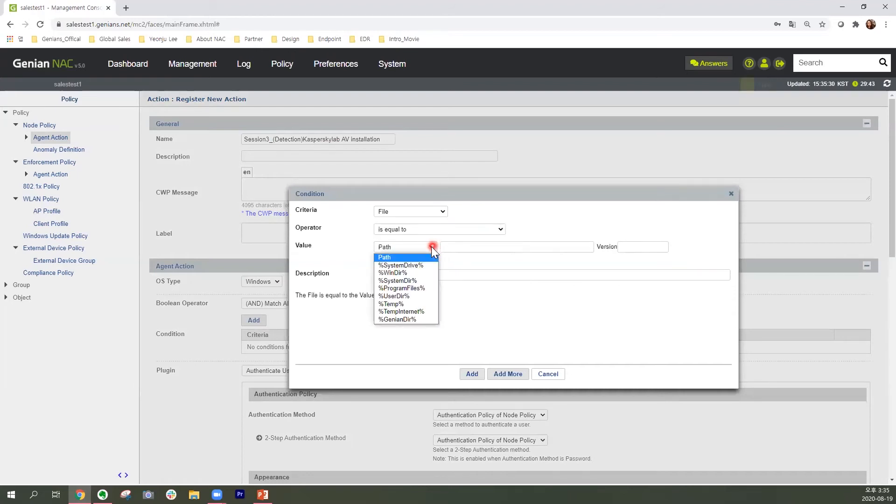
pyautogui.click(425, 287)
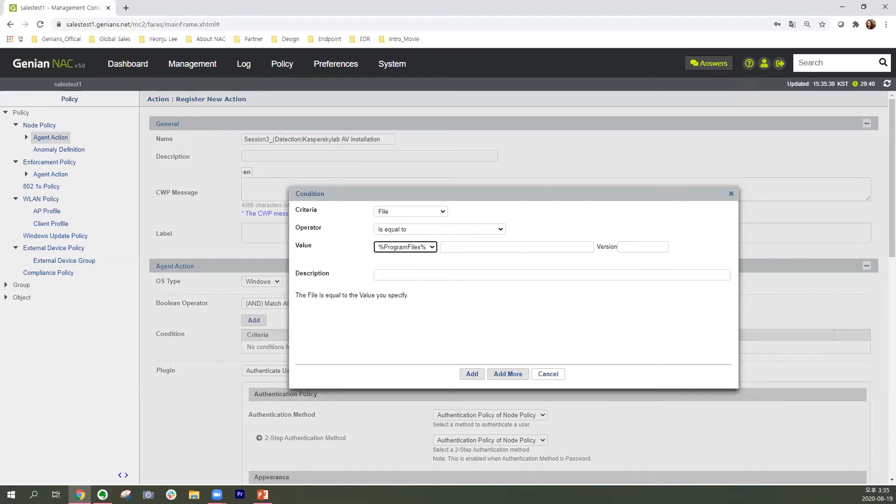
pyautogui.hotkey('alt', 'Tab')
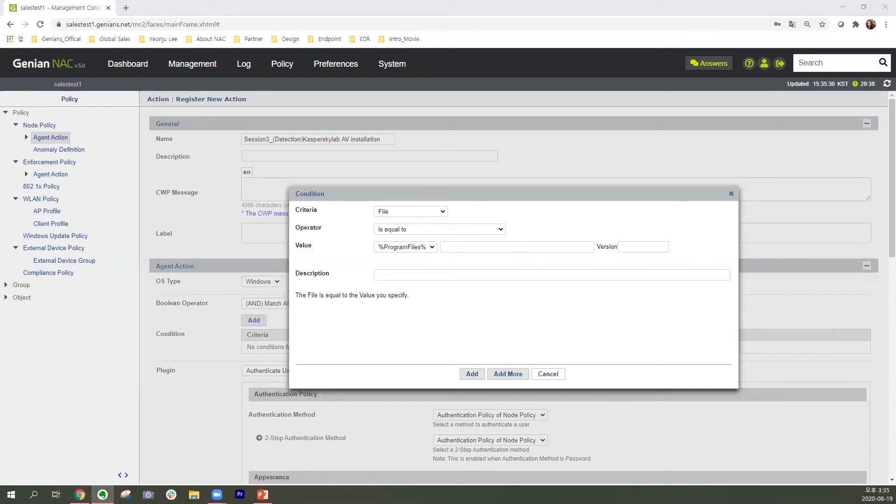
pyautogui.click(454, 246)
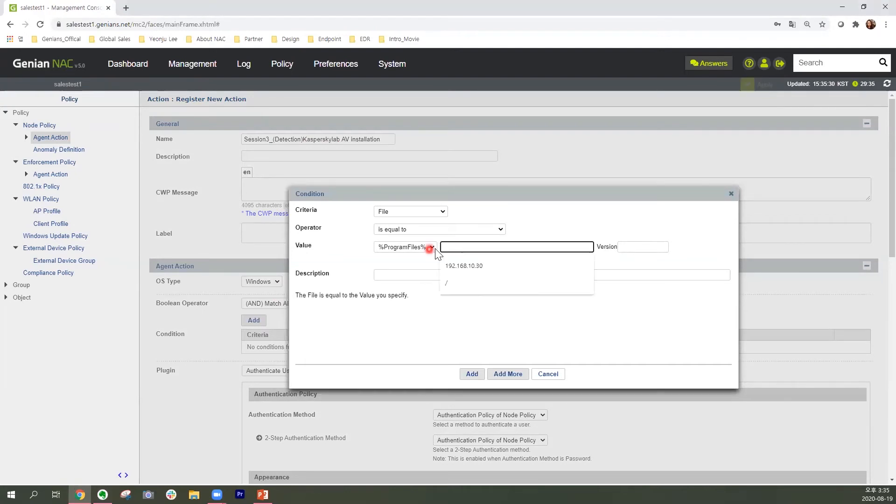
pyautogui.write('\\kasperskylab\\AV1\\agent.exe')
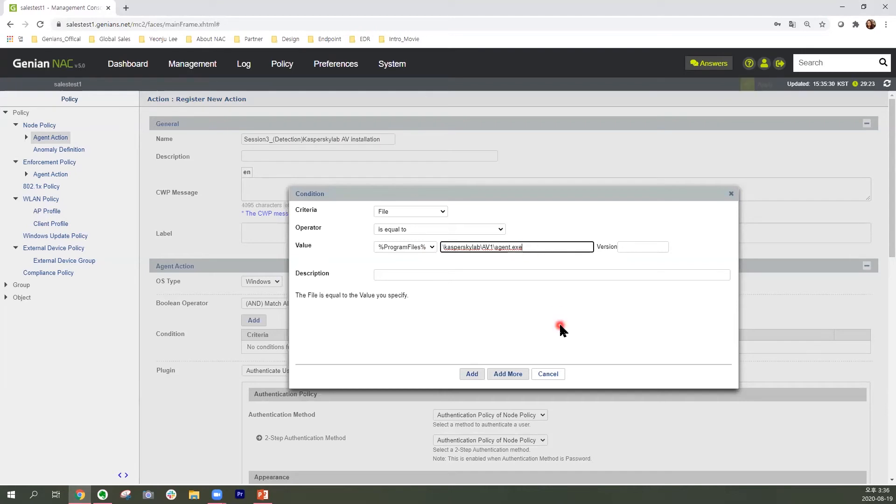
pyautogui.click(480, 376)
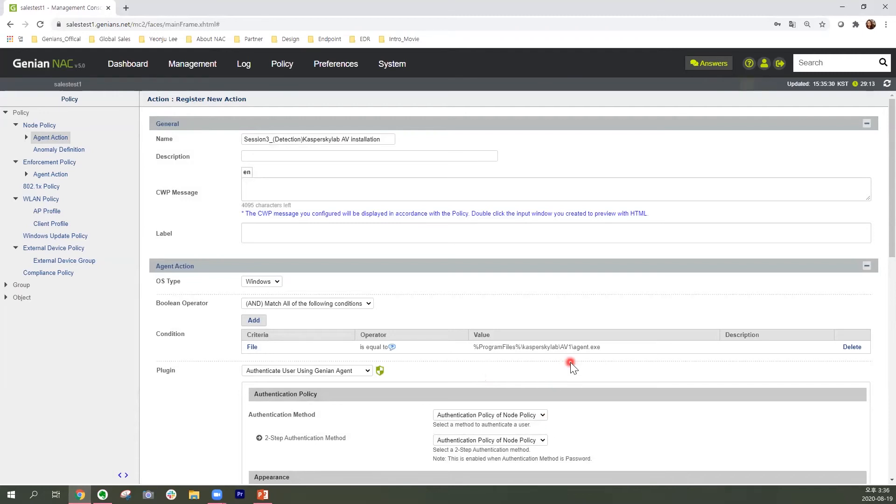
# Create the agent action with the remaining default settings and locate its entry in the agent action list.
pyautogui.scroll(-1, 571, 362)
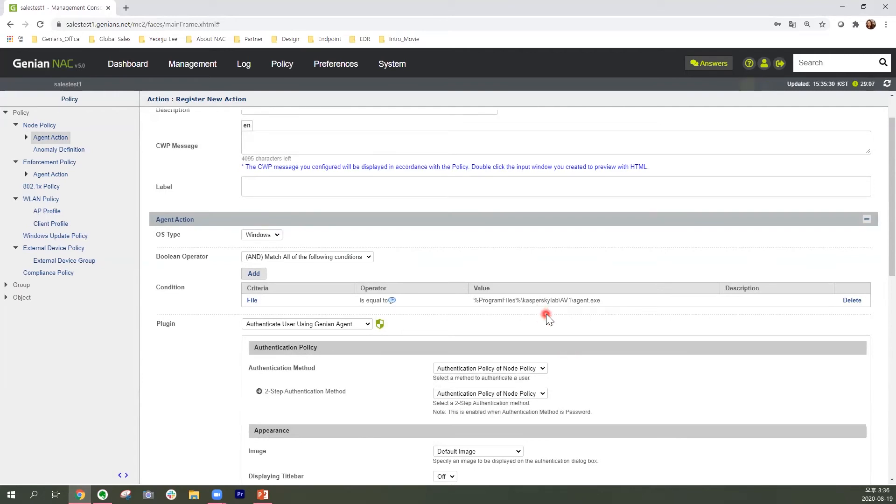
pyautogui.scroll(-4, 546, 313)
pyautogui.scroll(-7, 546, 314)
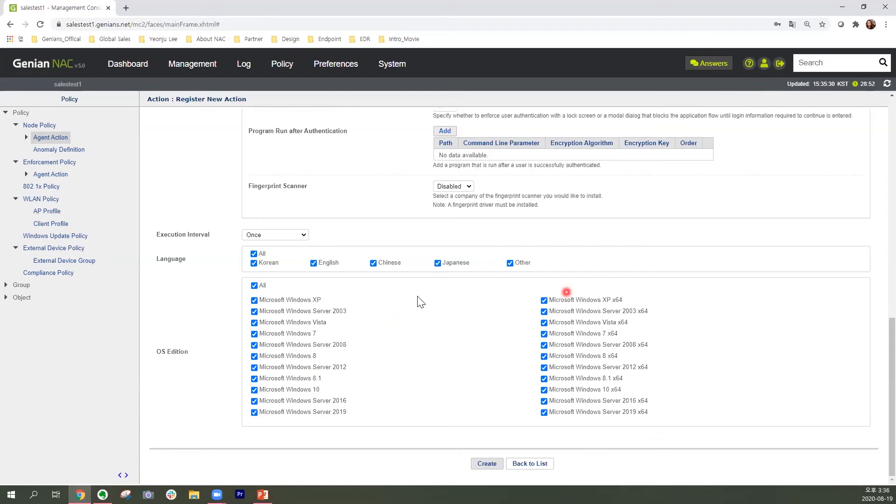
pyautogui.click(497, 465)
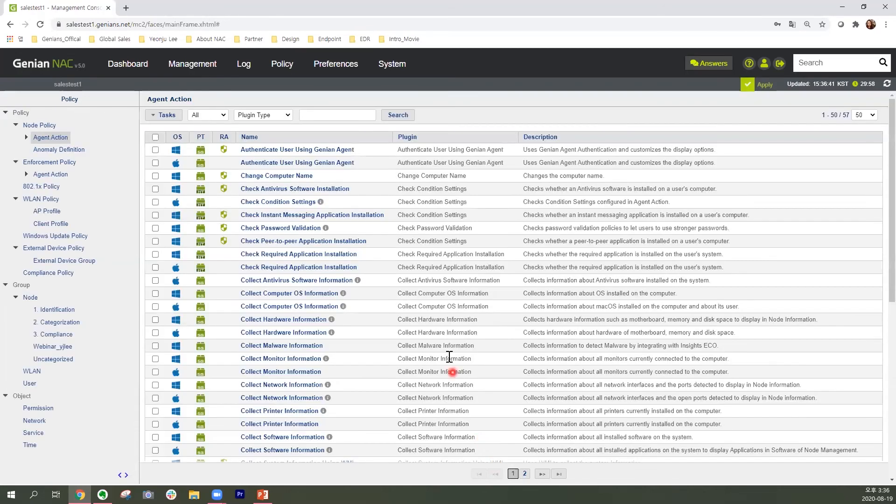
pyautogui.scroll(-3, 412, 335)
pyautogui.scroll(-4, 413, 335)
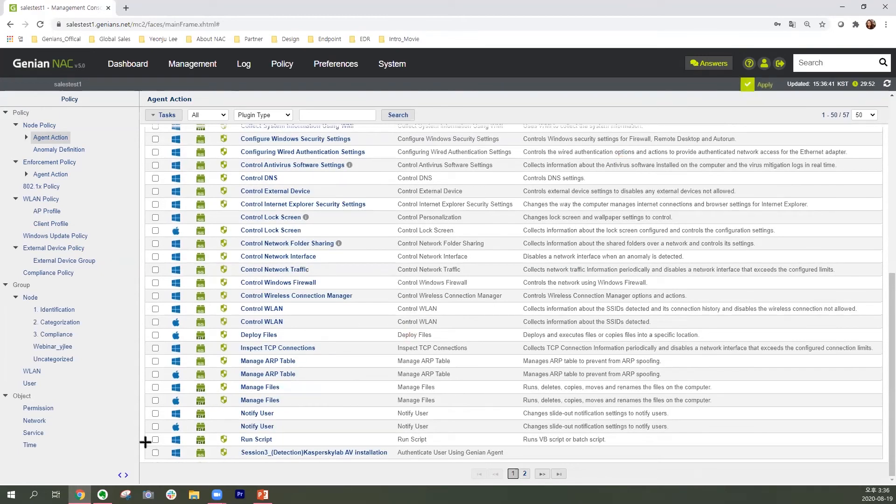
pyautogui.moveTo(144, 445)
pyautogui.mouseDown()
pyautogui.moveTo(162, 454)
pyautogui.moveTo(636, 459)
pyautogui.mouseUp()
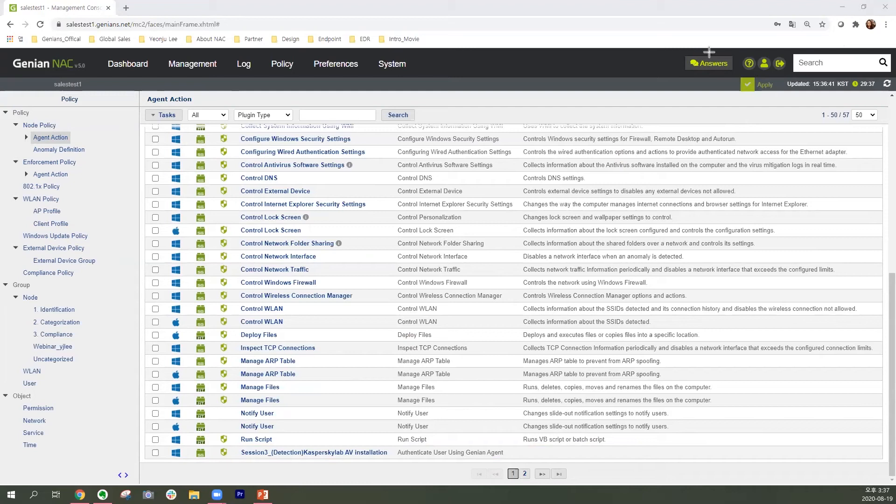
# Assign the Session3_(Detection)Kasperskylab AV installation agent action to the Session3_Compliance_MKT1 node policy and update the policy.
pyautogui.click(54, 126)
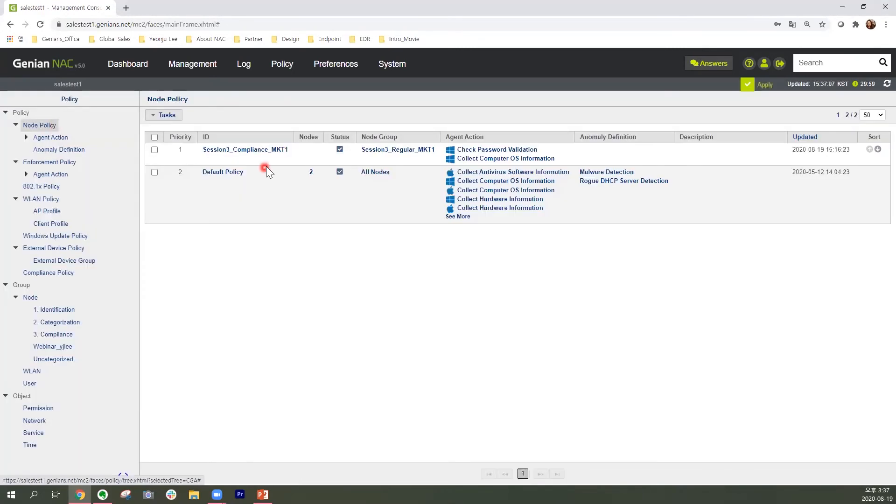
pyautogui.click(282, 150)
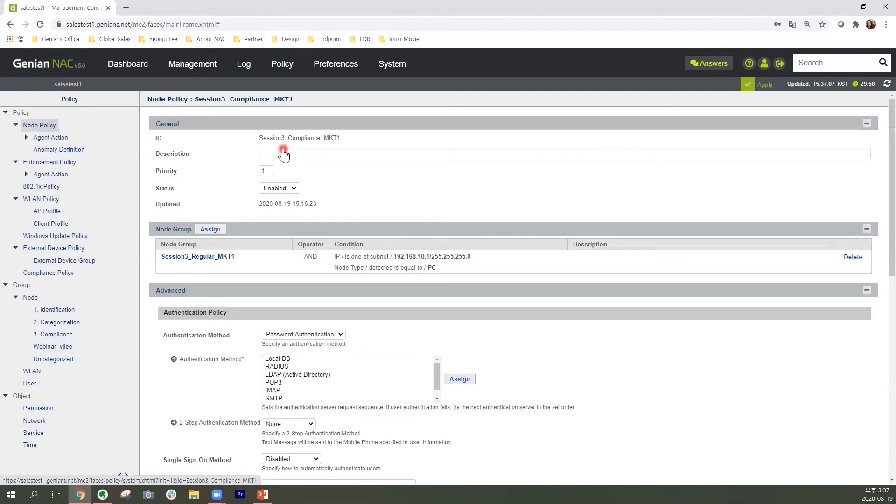
pyautogui.scroll(-6, 649, 406)
pyautogui.scroll(-10, 648, 404)
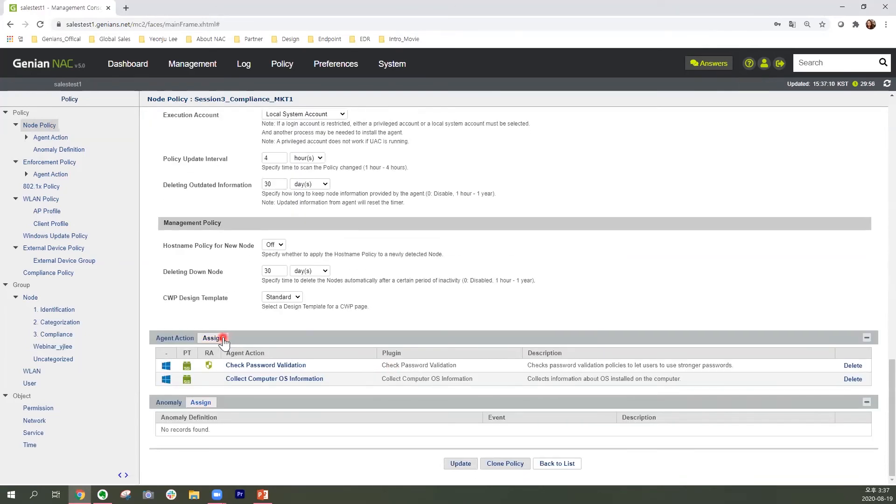
pyautogui.click(223, 339)
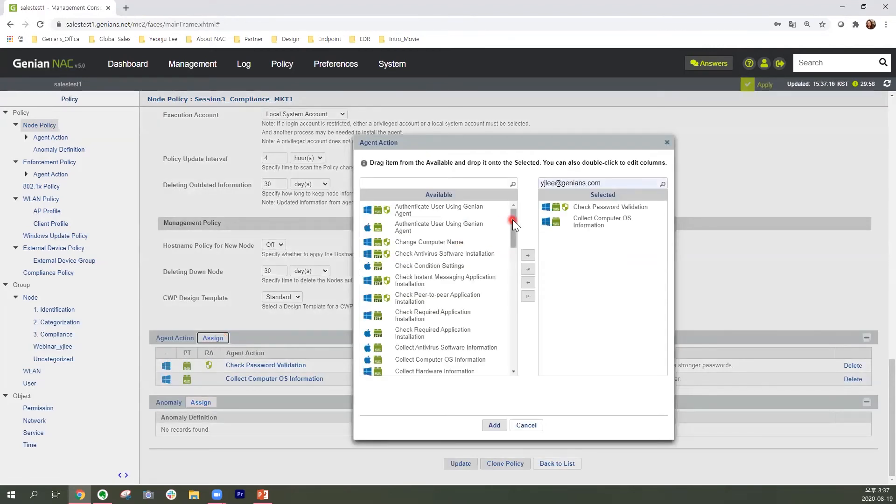
pyautogui.moveTo(512, 220); pyautogui.dragTo(515, 339)
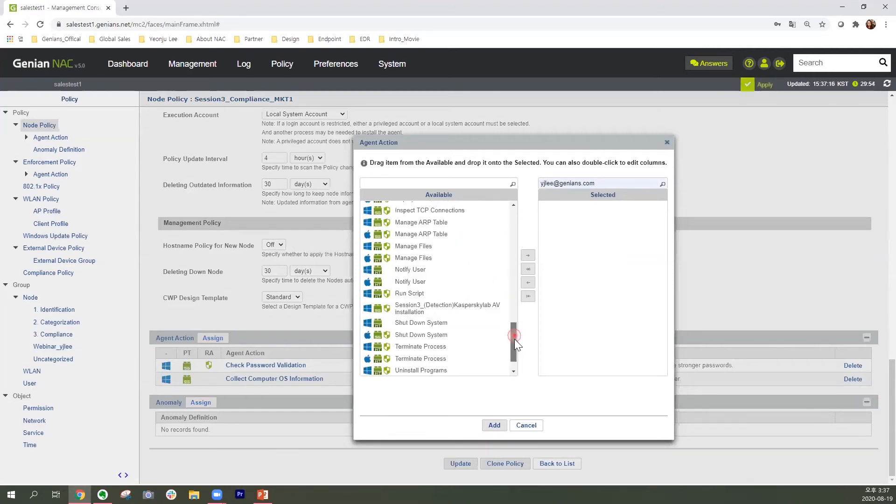
pyautogui.click(499, 289)
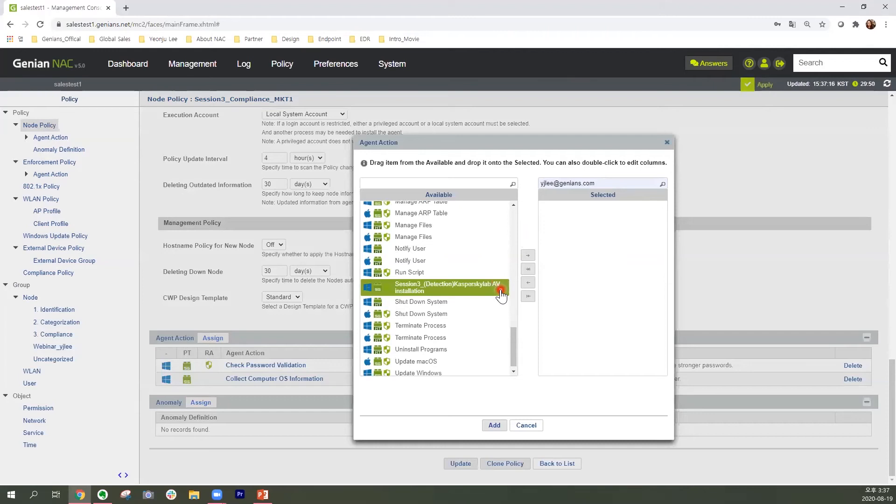
pyautogui.click(528, 255)
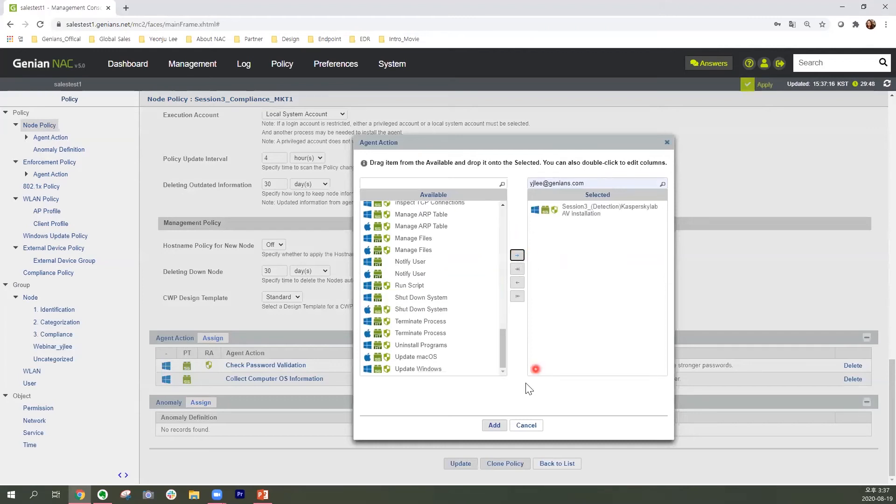
pyautogui.click(495, 425)
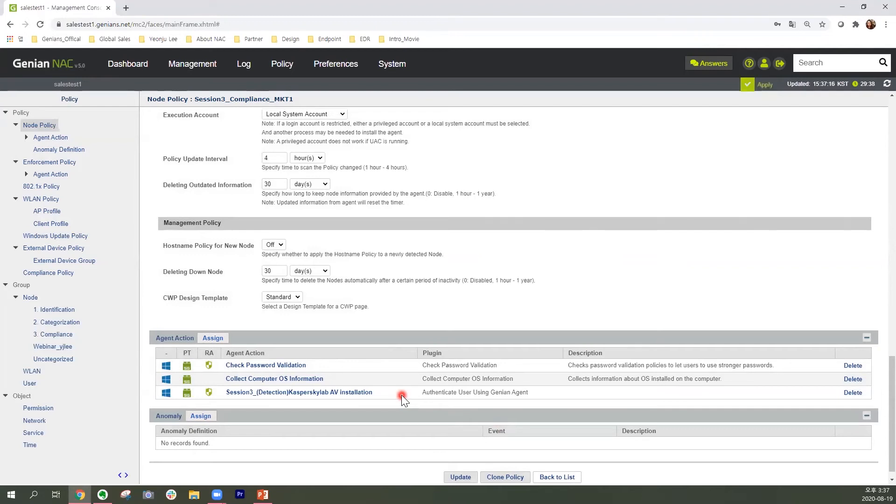
pyautogui.click(470, 481)
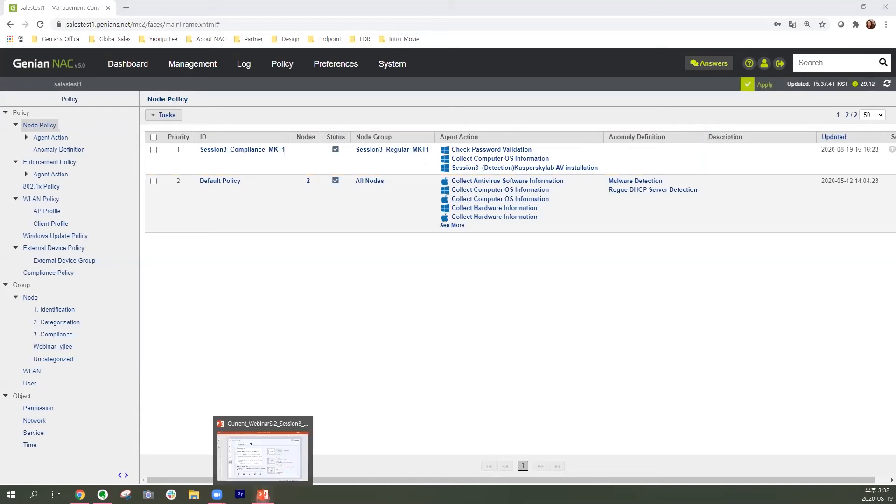
# Switch to the PowerPoint presentation and review the Use case 5 requirements on slide 10.
pyautogui.click(263, 495)
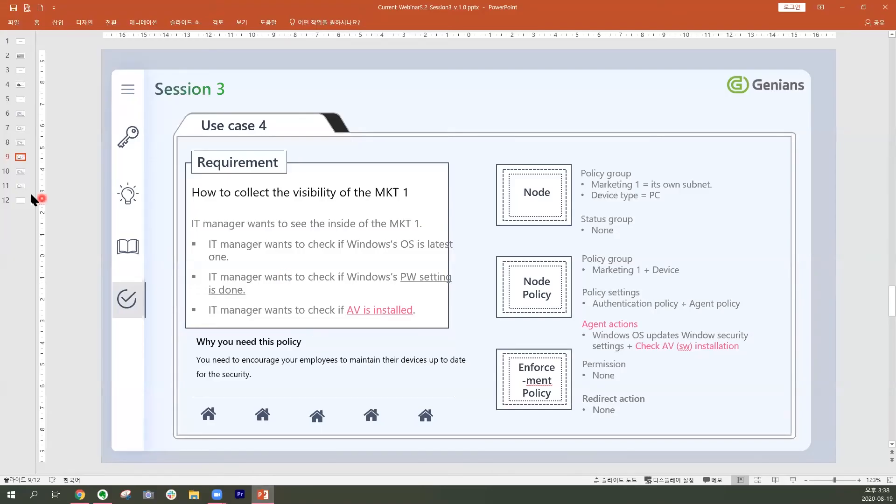
pyautogui.click(19, 174)
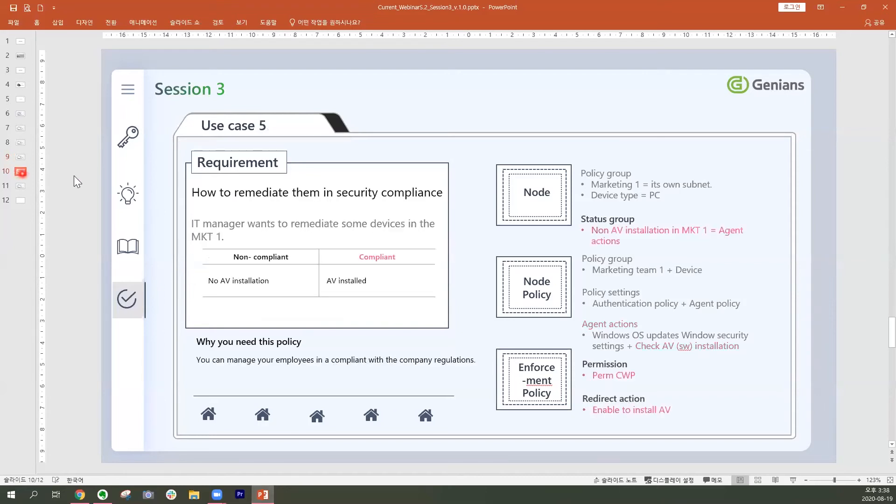
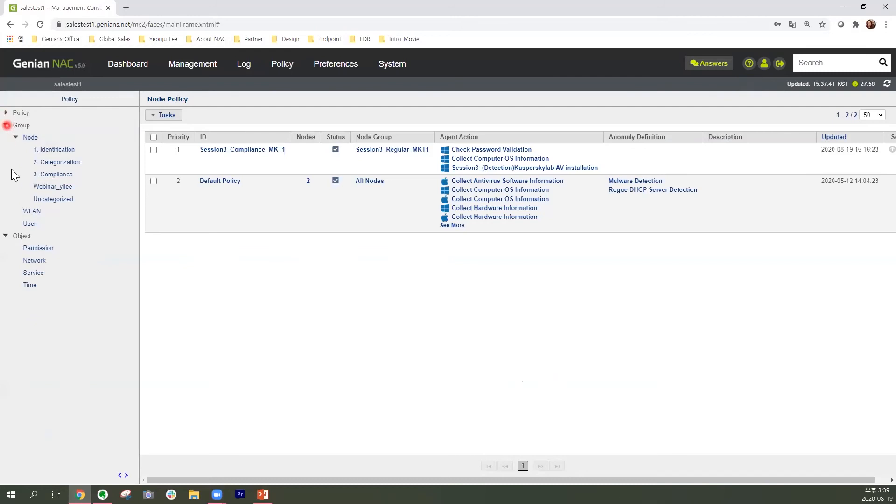
# Start a new status node group with the ID "Session3_Non AV installation in MKT 1".
pyautogui.click(30, 126)
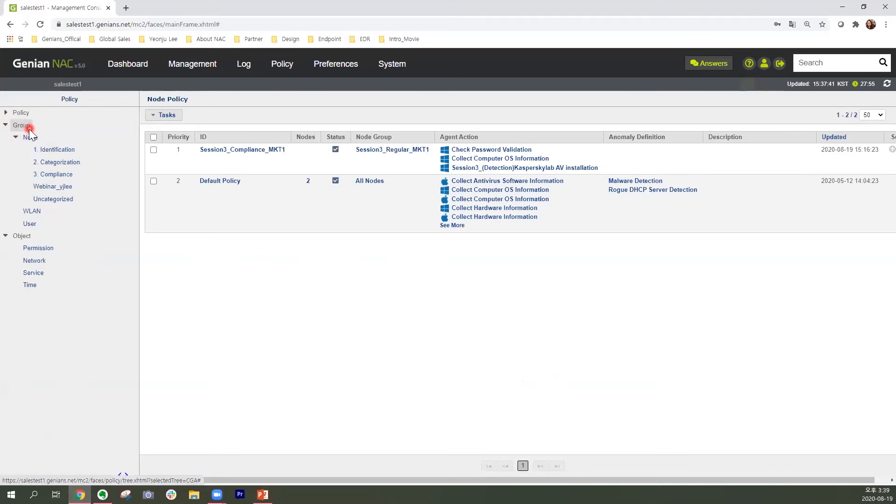
pyautogui.click(31, 137)
pyautogui.click(35, 139)
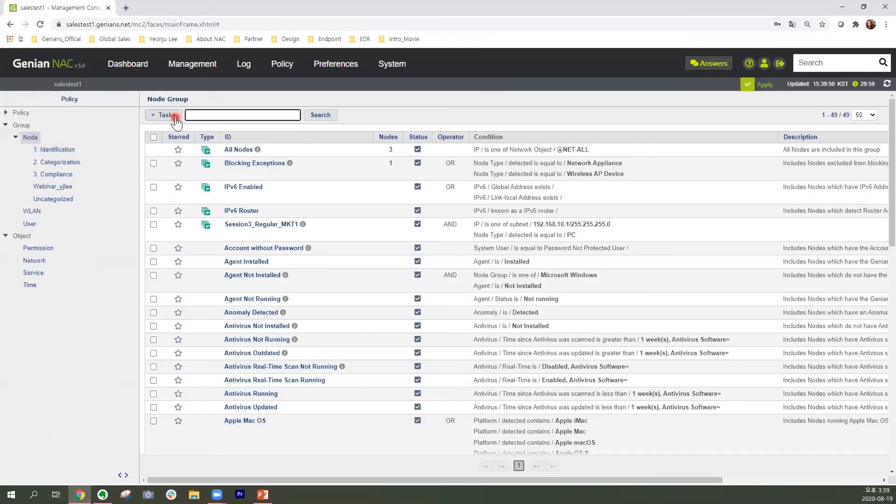
pyautogui.click(175, 117)
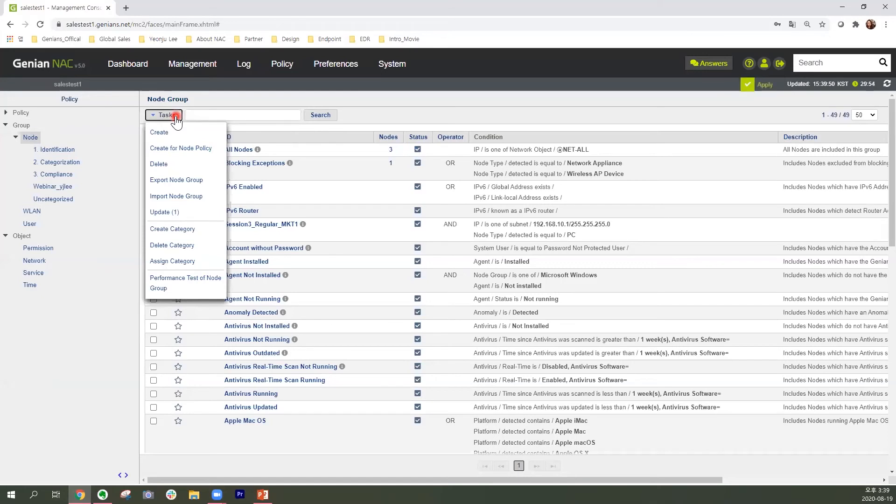
pyautogui.click(214, 132)
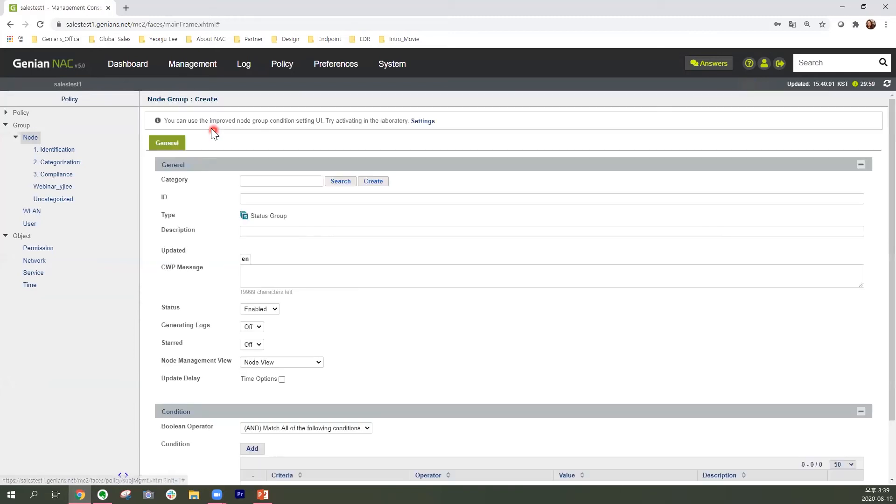
pyautogui.click(275, 202)
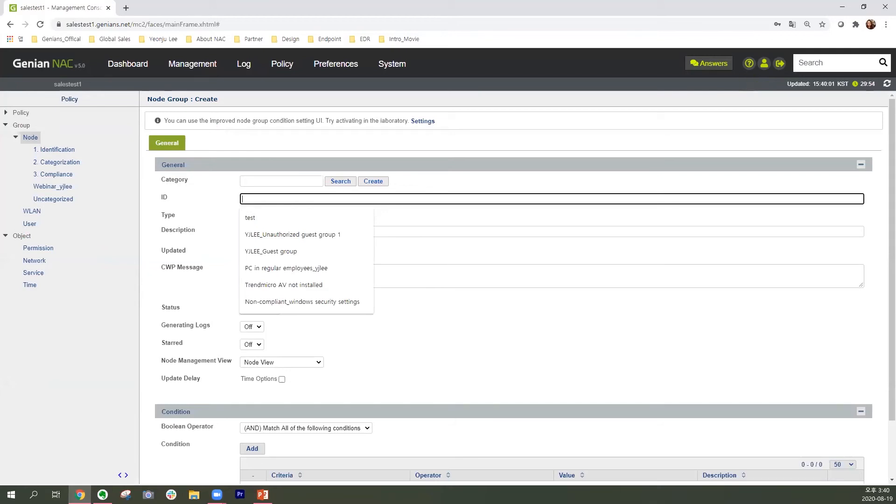
pyautogui.hotkey('alt', 'Tab')
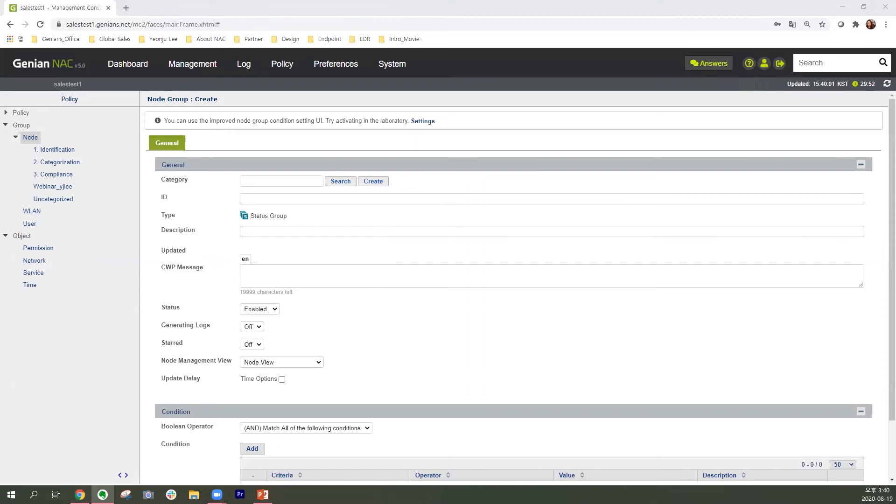
pyautogui.click(260, 199)
pyautogui.write('Session3_Non AV installation in MKT 1')
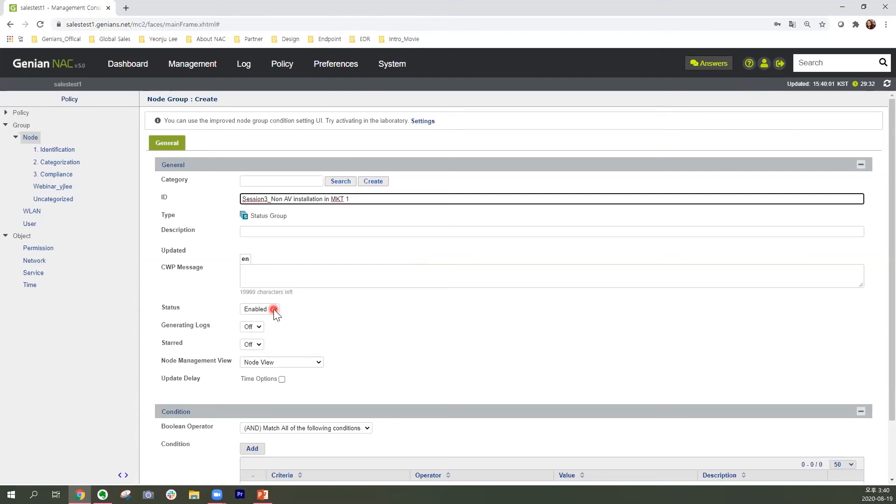
# Add an Agent Action condition to the node group: was not performed by (include waiting state) Session3_(Detection)Kasperskylab AV installation.
pyautogui.scroll(-2, 200, 397)
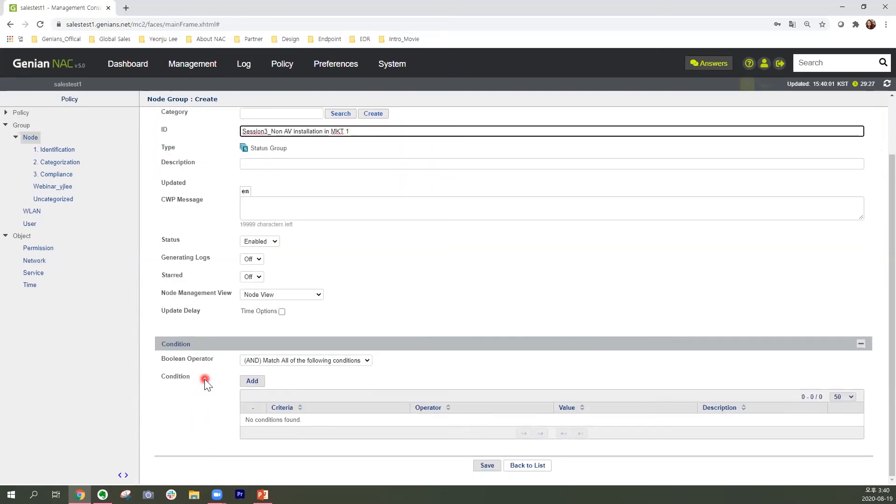
pyautogui.click(257, 383)
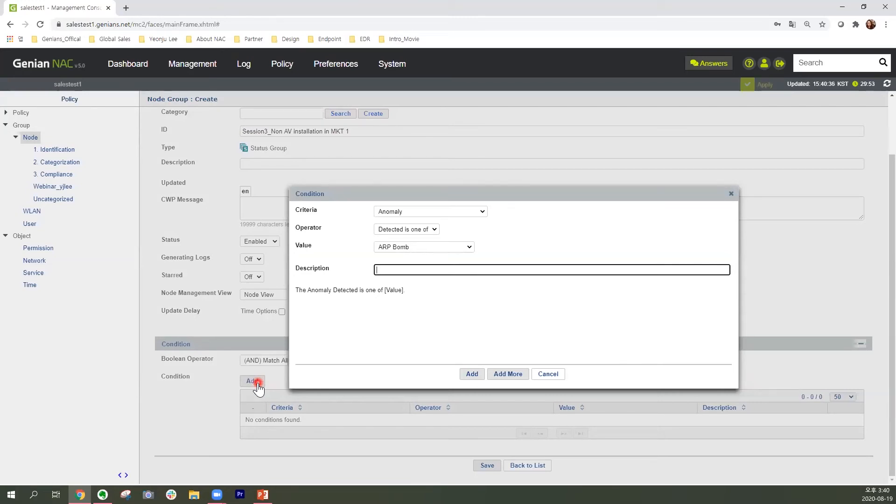
pyautogui.click(483, 212)
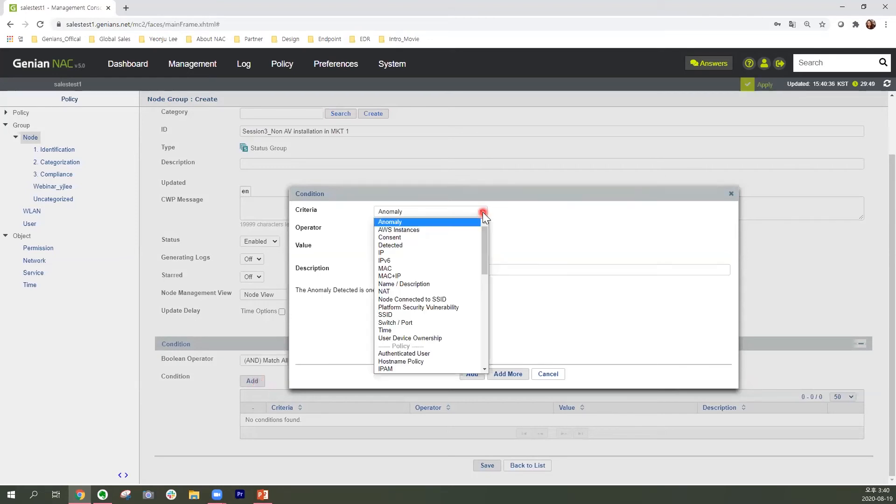
pyautogui.moveTo(484, 245); pyautogui.dragTo(487, 309)
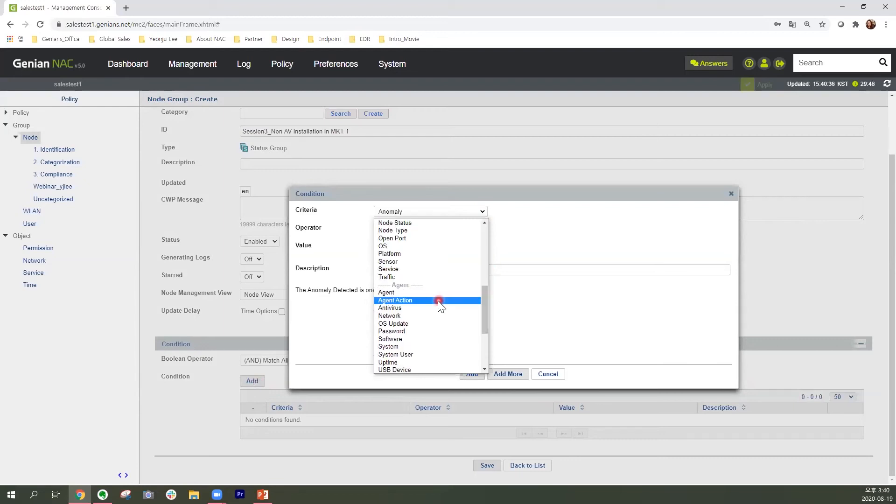
pyautogui.click(436, 299)
pyautogui.click(505, 229)
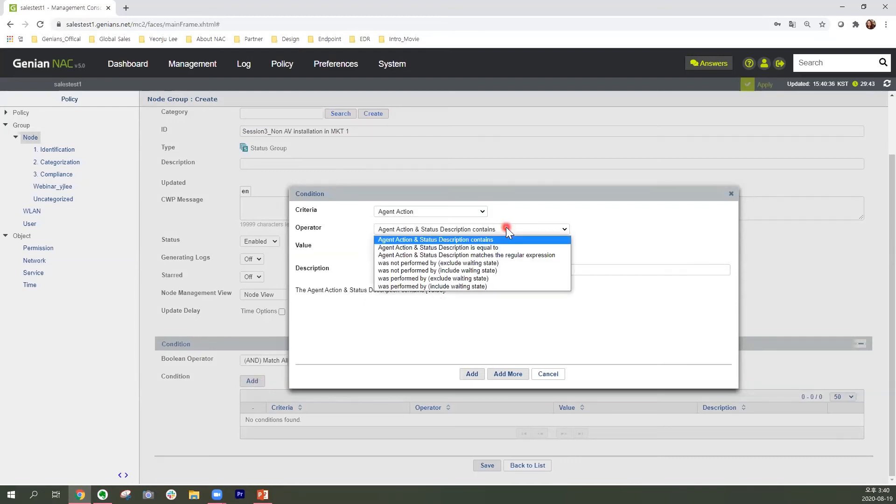
pyautogui.click(492, 271)
pyautogui.click(538, 248)
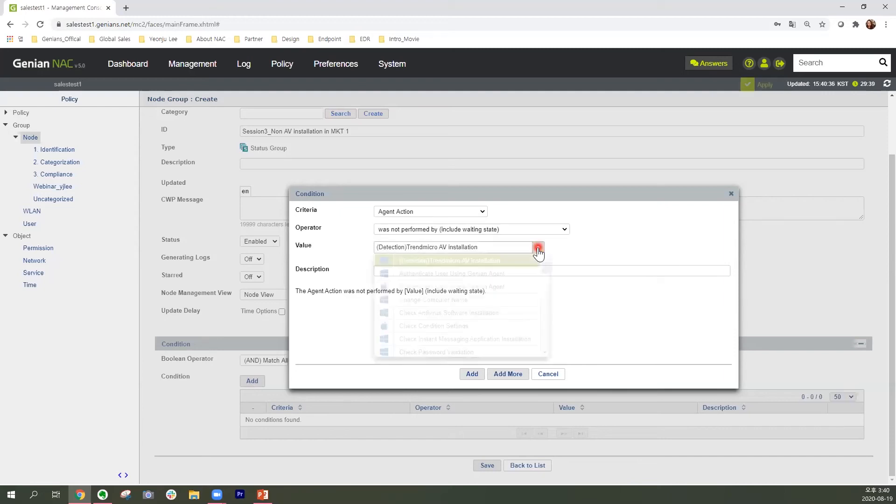
pyautogui.moveTo(540, 279); pyautogui.dragTo(546, 335)
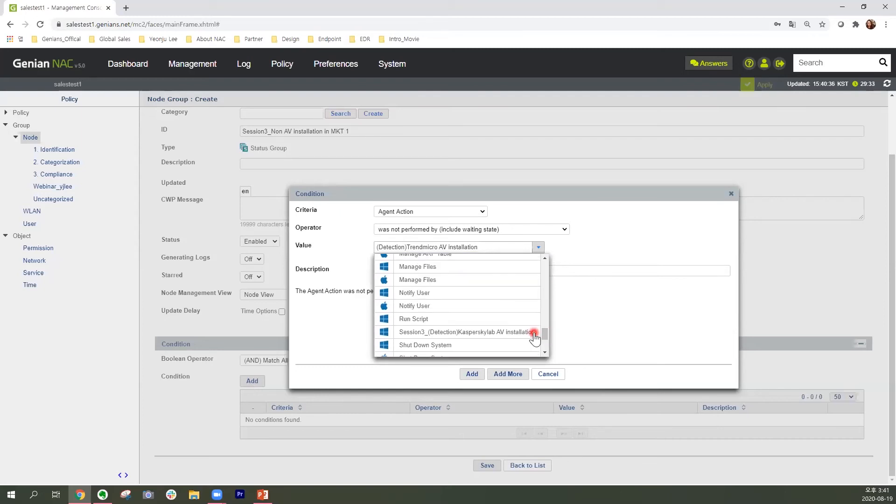
pyautogui.click(532, 332)
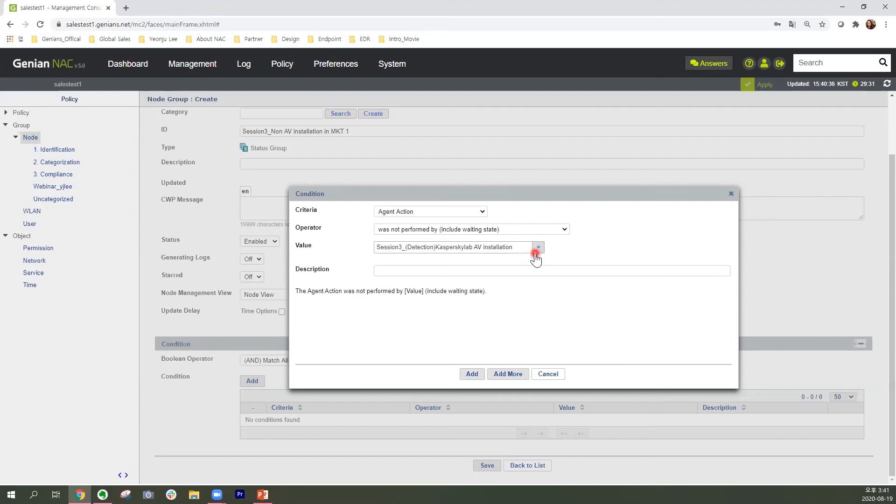
pyautogui.click(479, 376)
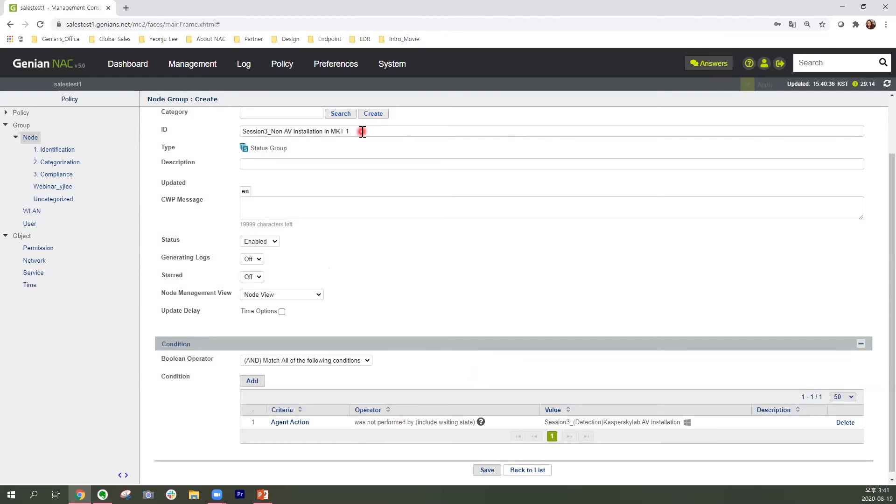
# Save the node group and locate the Session3_Non AV installation in MKT 1 entry in the node group list.
pyautogui.click(491, 471)
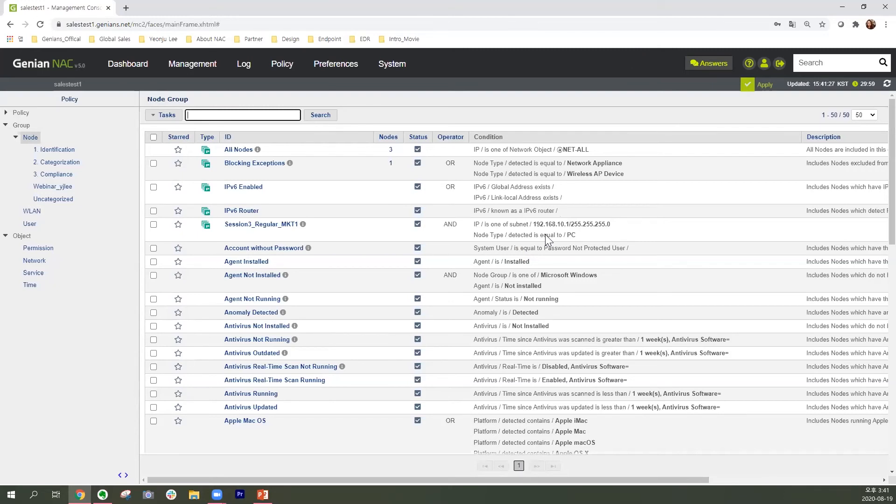
pyautogui.scroll(-10, 545, 234)
pyautogui.scroll(-1, 545, 234)
pyautogui.scroll(-3, 545, 234)
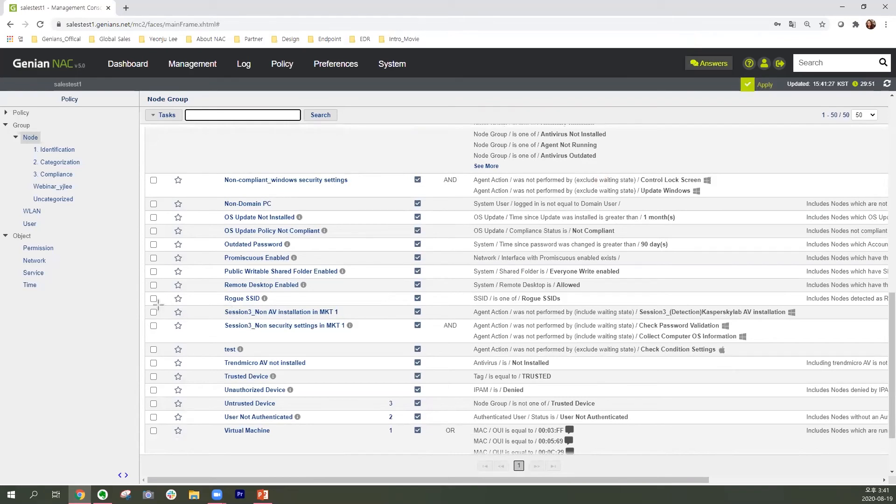
pyautogui.moveTo(146, 304)
pyautogui.mouseDown()
pyautogui.moveTo(185, 320)
pyautogui.moveTo(470, 320)
pyautogui.mouseUp()
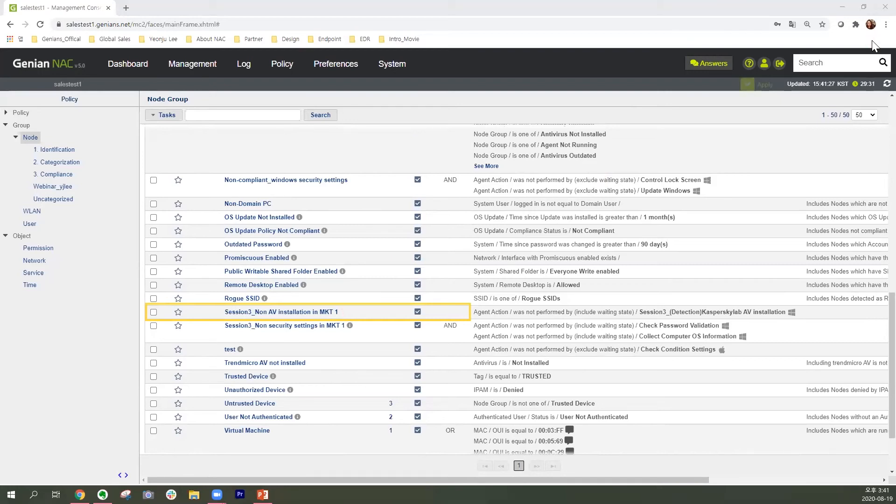
# Open the Enforcement Policy list and collapse the Group and Object branches of the policy tree.
pyautogui.click(5, 112)
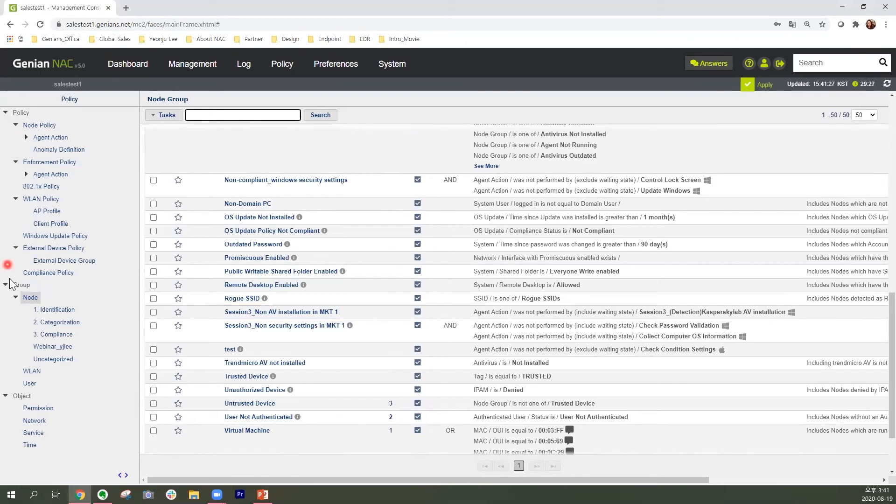
pyautogui.click(6, 285)
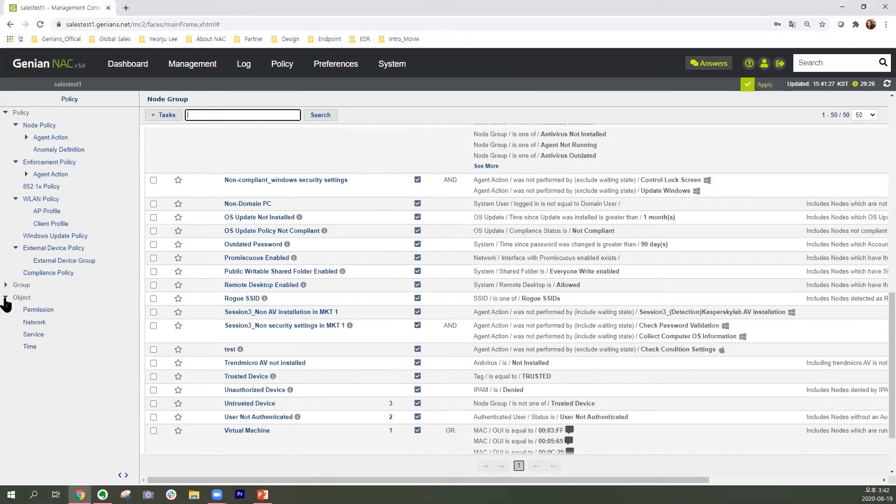
pyautogui.click(6, 298)
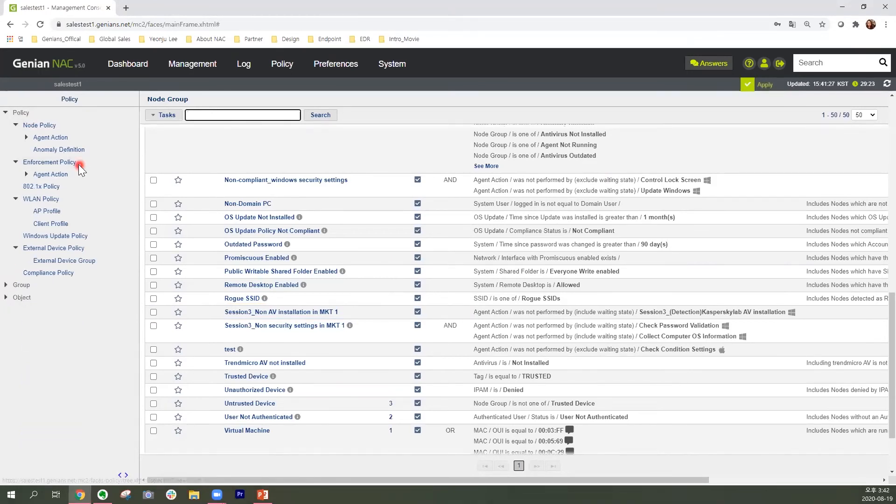
pyautogui.click(49, 162)
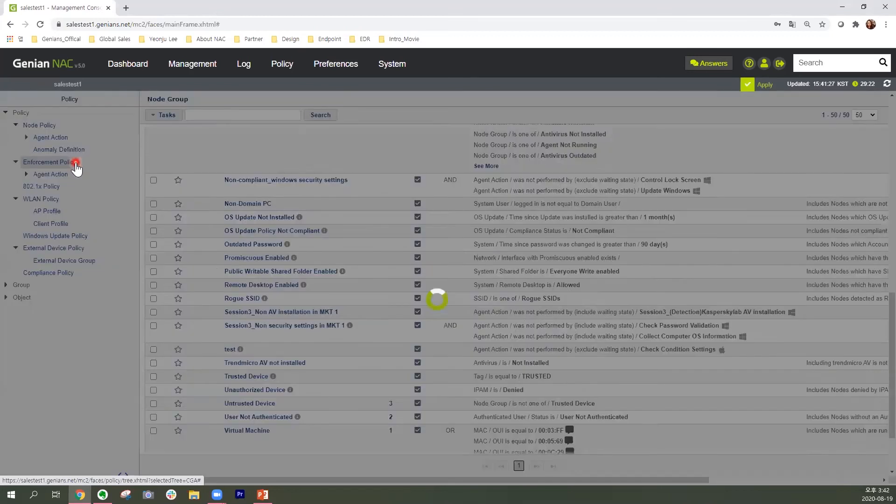
# Start a new enforcement policy with the ID "Session3_Control AV uninstallation_MKT1", keeping priority 1 and status Enabled.
pyautogui.click(175, 116)
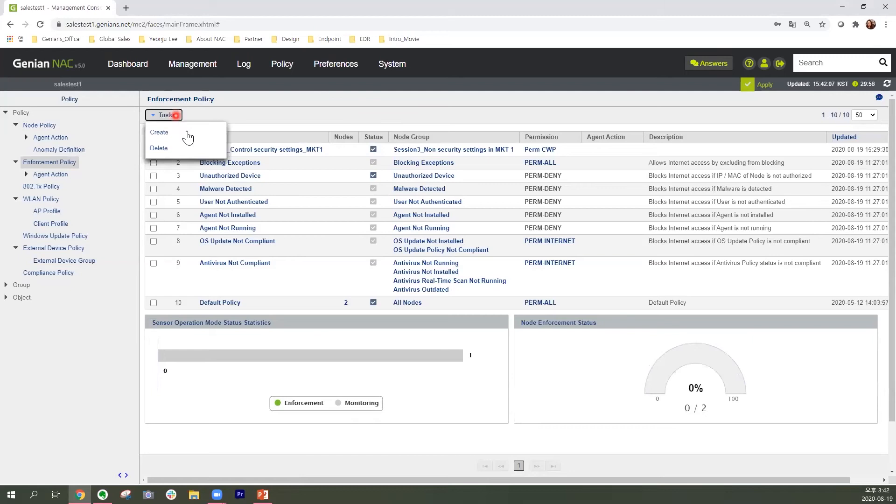
pyautogui.click(212, 134)
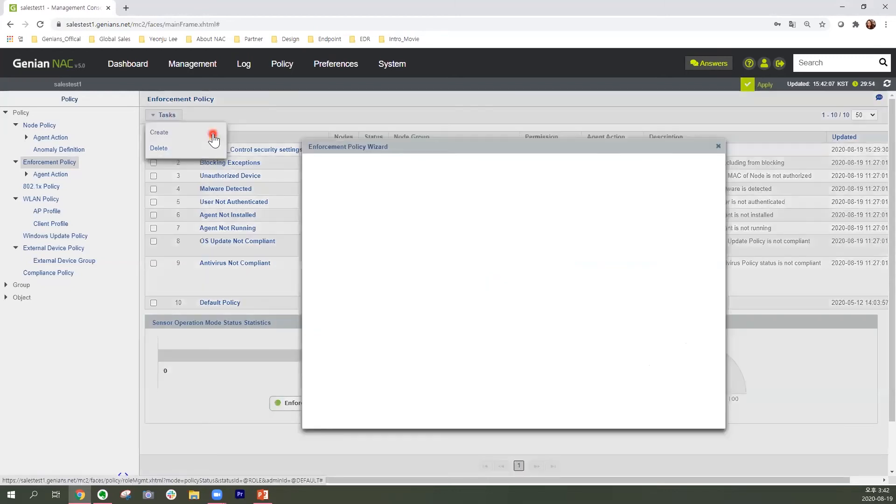
pyautogui.click(395, 209)
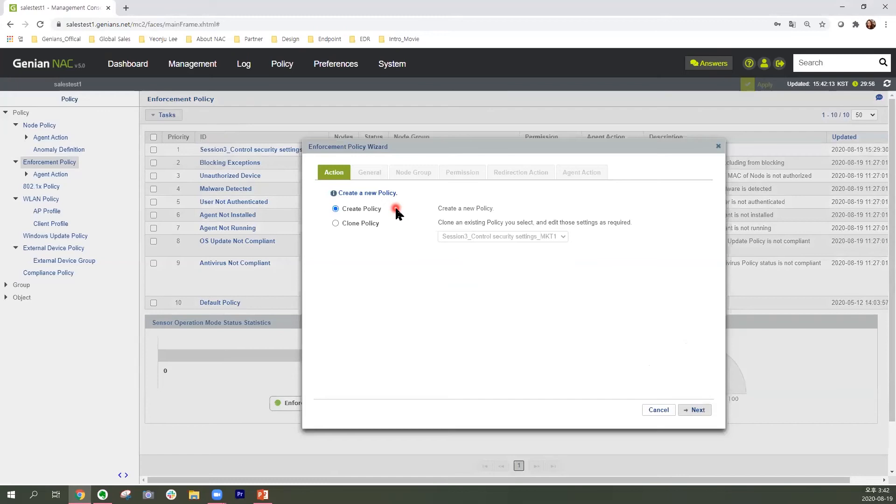
pyautogui.click(690, 410)
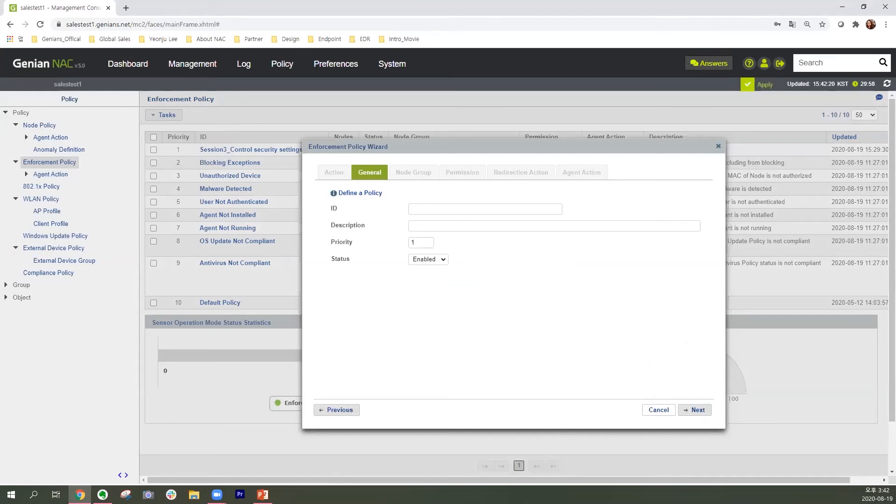
pyautogui.hotkey('alt', 'Tab')
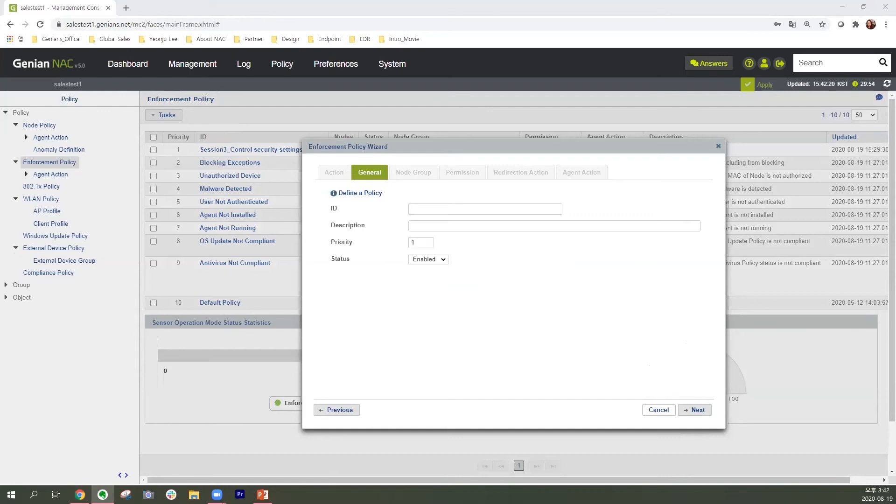
pyautogui.click(434, 206)
pyautogui.write('Session3_Control AV uninstallation_MKT1')
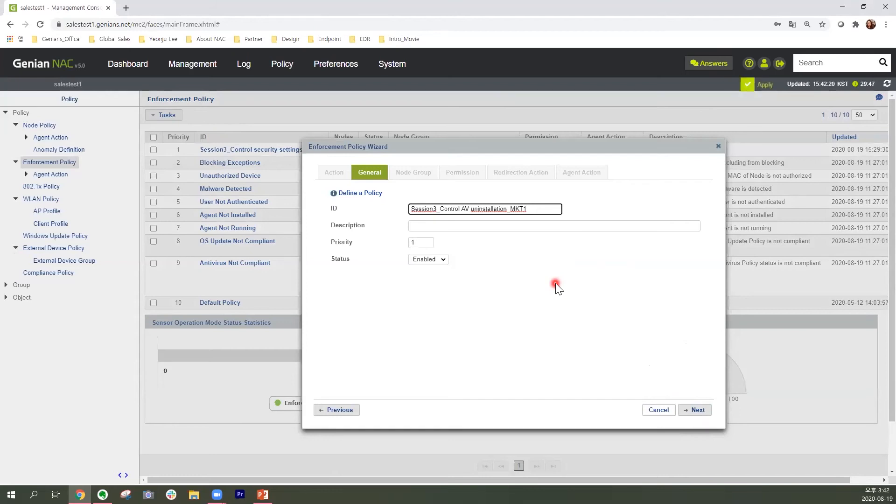
pyautogui.click(697, 410)
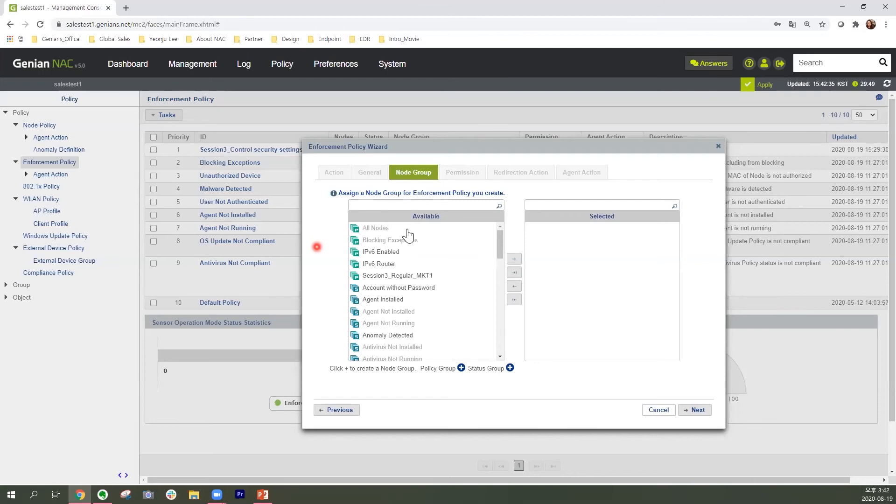
# Assign the Session3_Non AV installation in MKT 1 node group to the enforcement policy.
pyautogui.click(500, 241)
pyautogui.moveTo(500, 264); pyautogui.dragTo(502, 322)
pyautogui.click(483, 314)
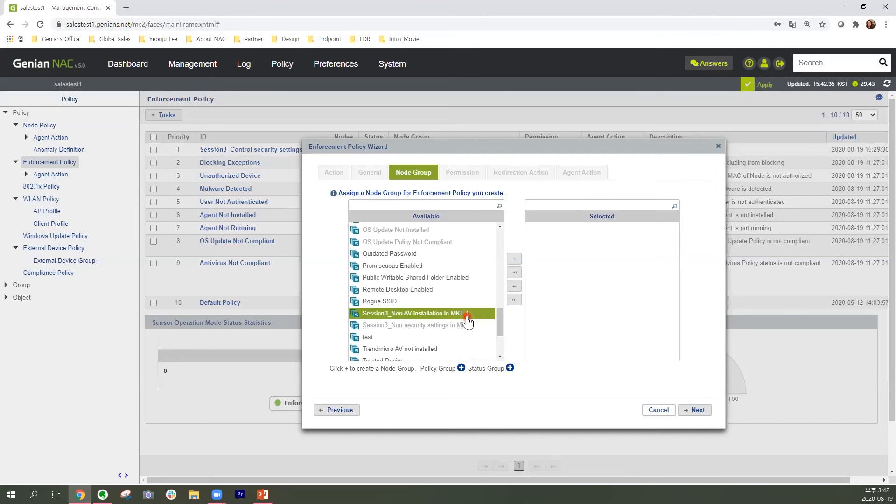
pyautogui.click(514, 272)
pyautogui.click(455, 314)
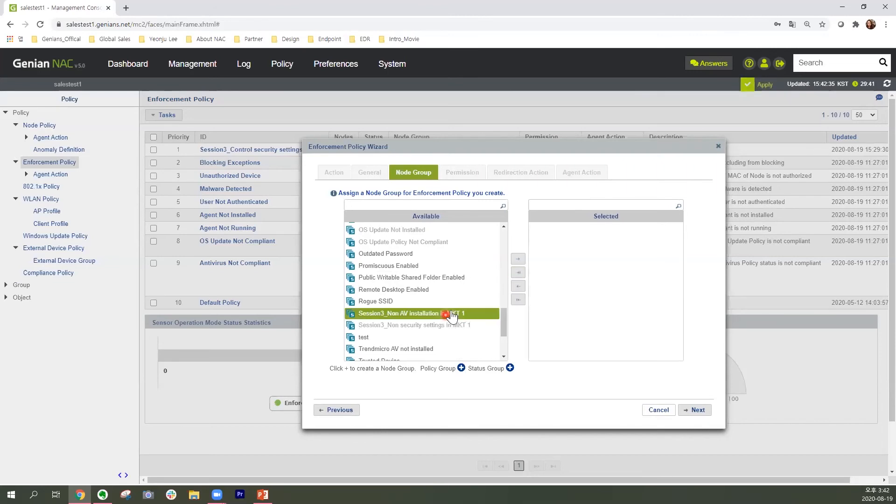
pyautogui.click(517, 258)
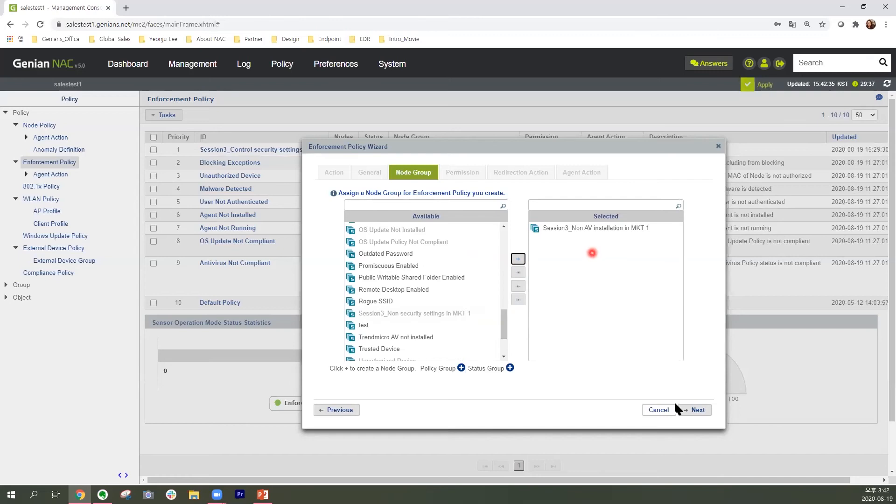
pyautogui.click(701, 410)
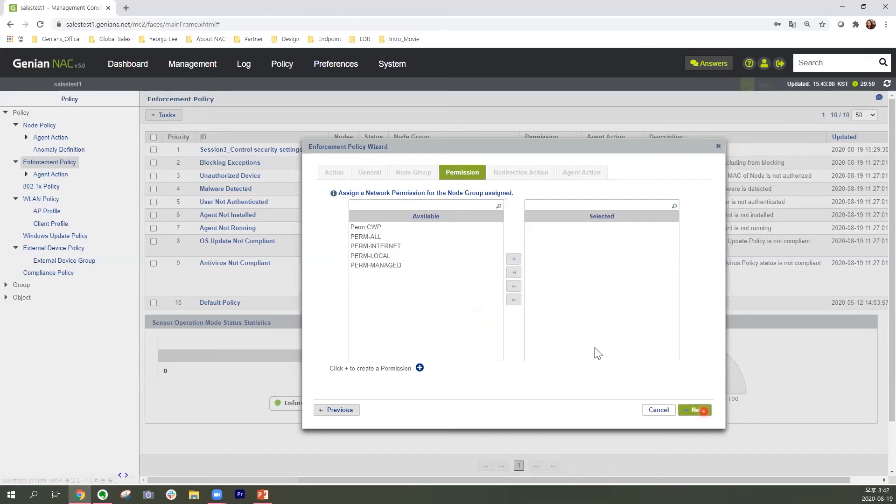
# Assign the Perm CWP network permission to the enforcement policy.
pyautogui.click(458, 229)
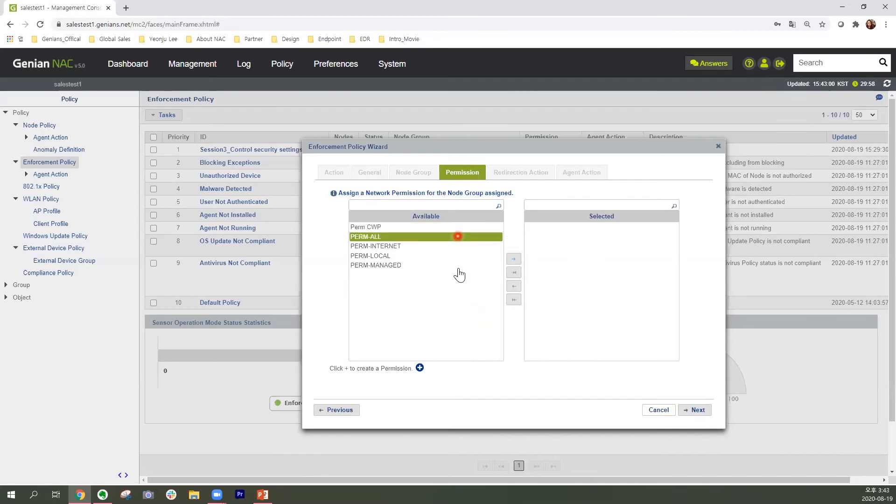
pyautogui.click(448, 229)
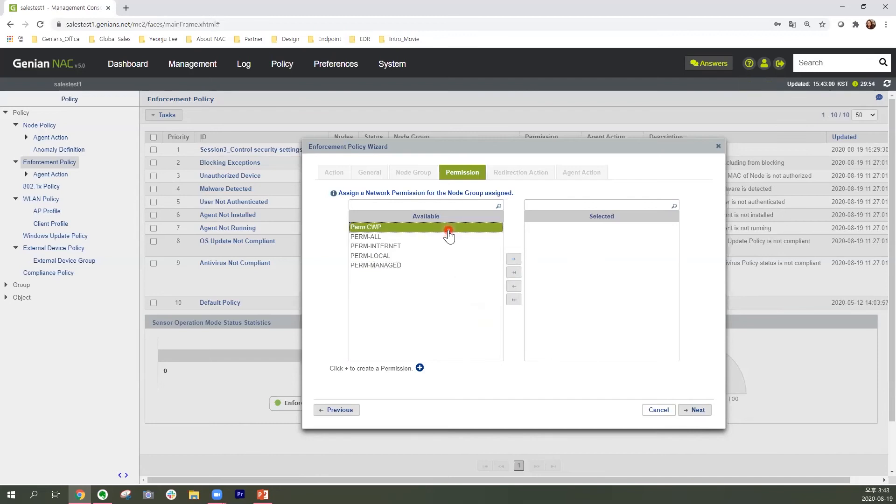
pyautogui.click(514, 260)
pyautogui.click(512, 259)
pyautogui.click(696, 411)
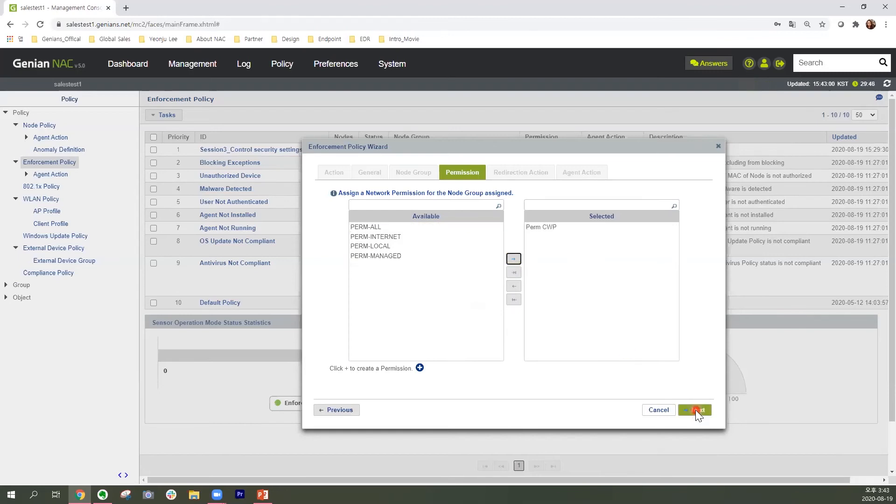
# Keep the redirection to Default CWP Page and finish the enforcement policy without an agent action.
pyautogui.click(499, 238)
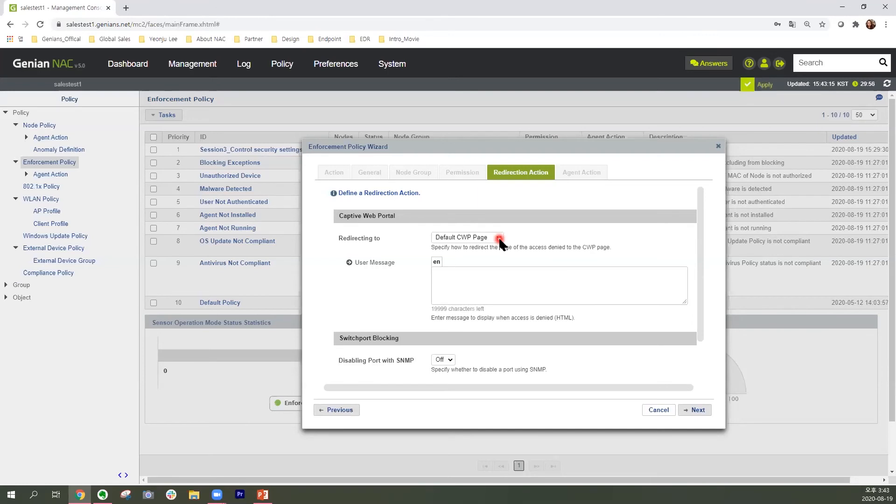
pyautogui.click(706, 413)
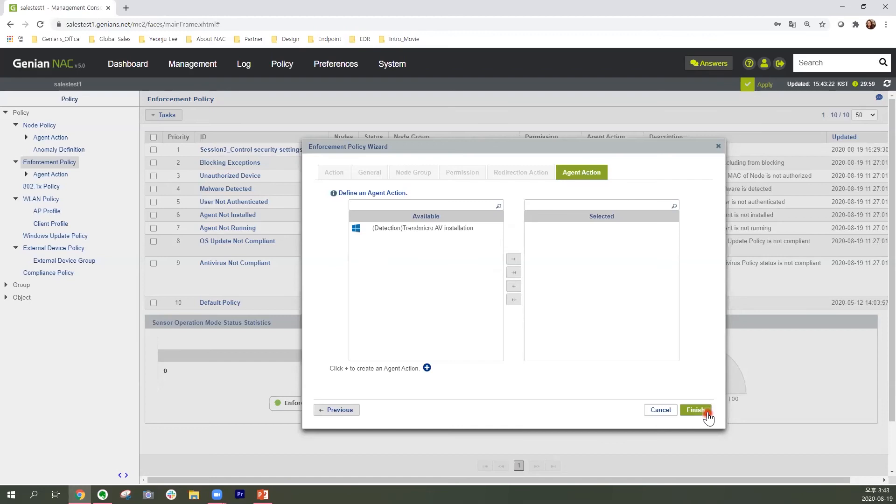
pyautogui.click(707, 410)
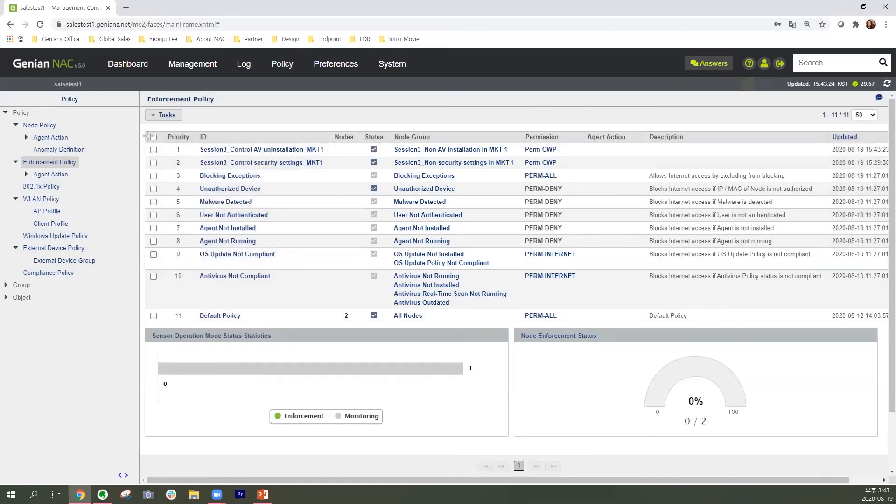
pyautogui.moveTo(141, 127); pyautogui.dragTo(831, 157)
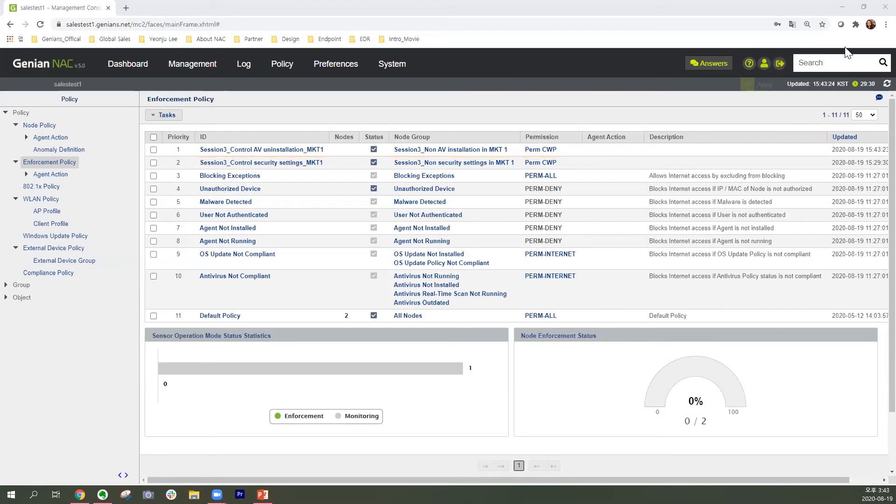
# Switch to the PowerPoint presentation and review the Use case 6 guest management requirements on slide 11.
pyautogui.click(263, 494)
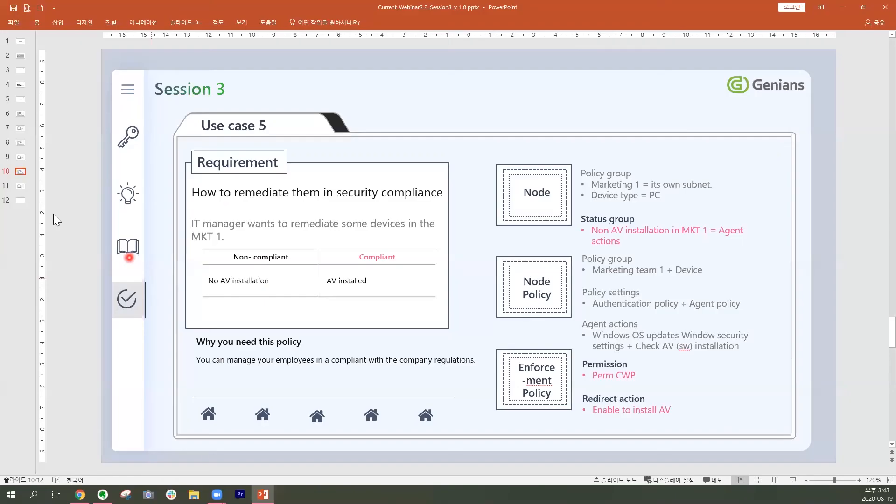
pyautogui.click(19, 189)
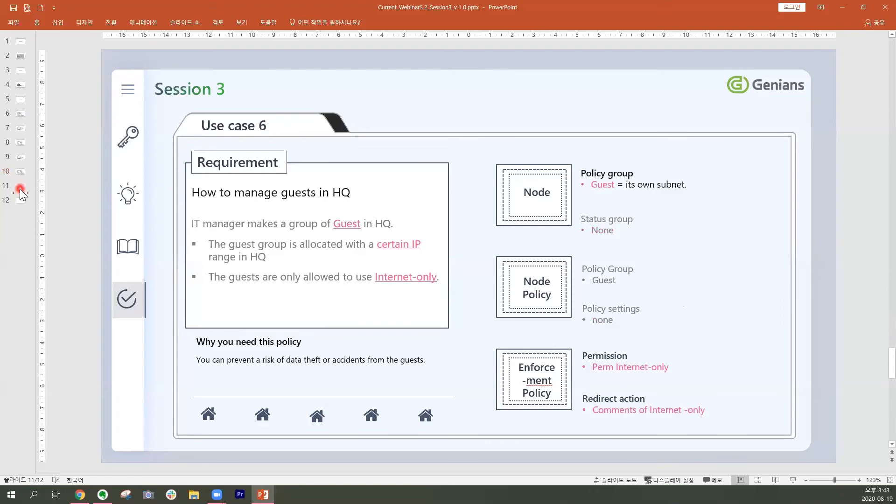
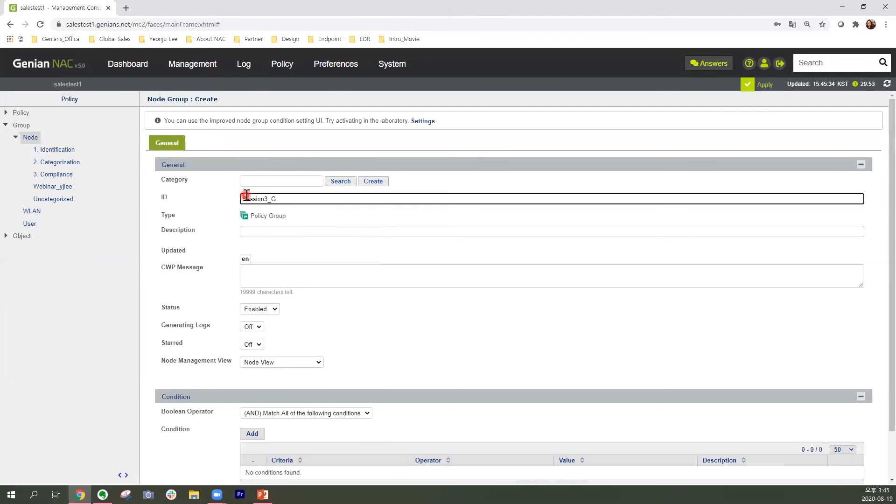
# Complete the new policy node group's ID as "Session3_Guest".
pyautogui.write('st')
pyautogui.press('BackSpace')
pyautogui.press('BackSpace')
pyautogui.write('est')
# Start a condition for the Session3_Guest node group with the criteria IP and the operator "is one of subnet".
pyautogui.scroll(-2, 231, 377)
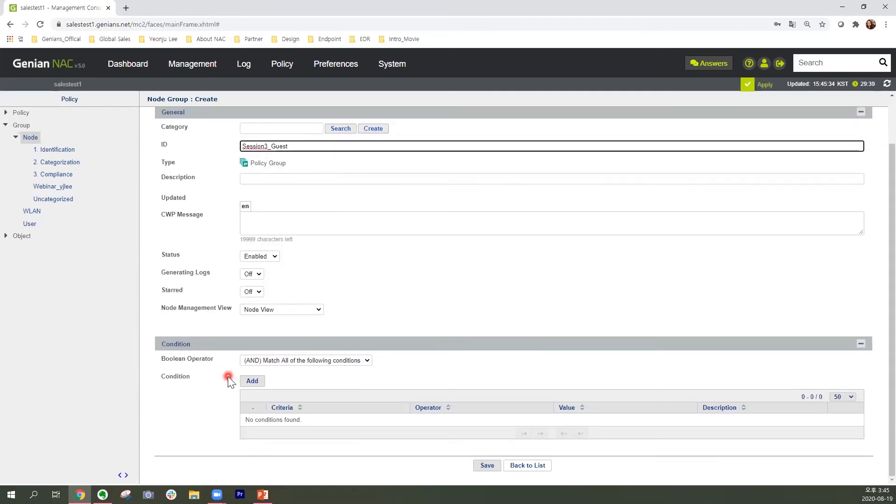
pyautogui.click(252, 381)
pyautogui.click(433, 211)
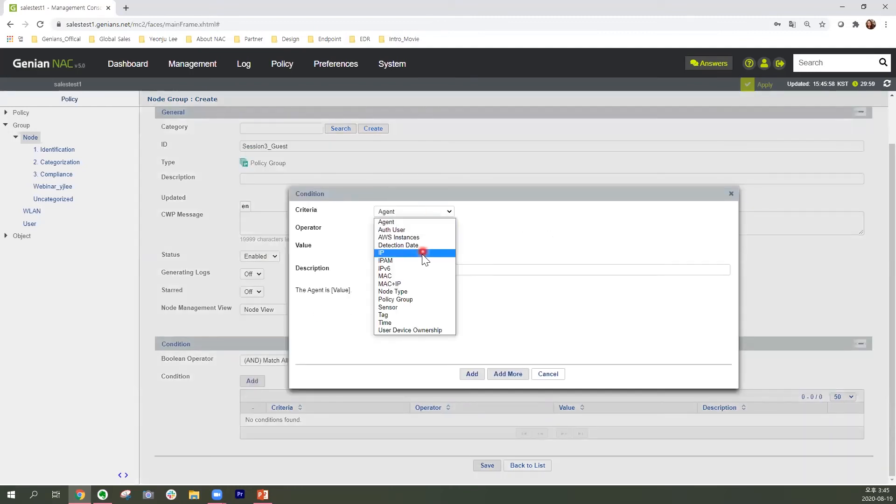
pyautogui.click(422, 253)
pyautogui.click(452, 229)
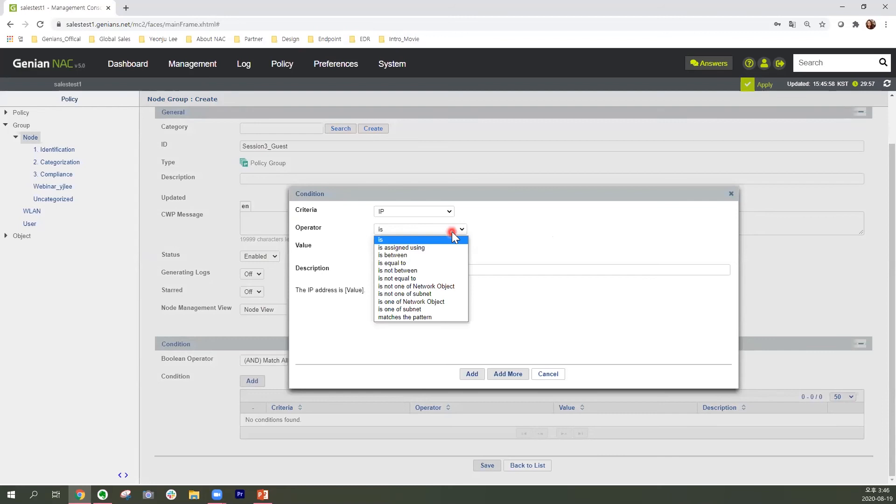
pyautogui.click(452, 310)
# Set the condition's subnet to 192.168.2.1 / 24 (255.255.255.0), add it, and save the Session3_Guest node group.
pyautogui.click(411, 247)
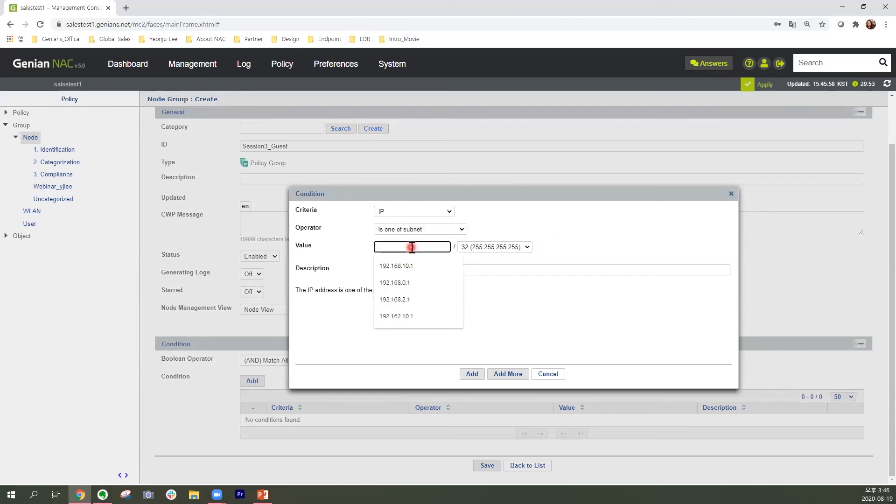
pyautogui.write('192.')
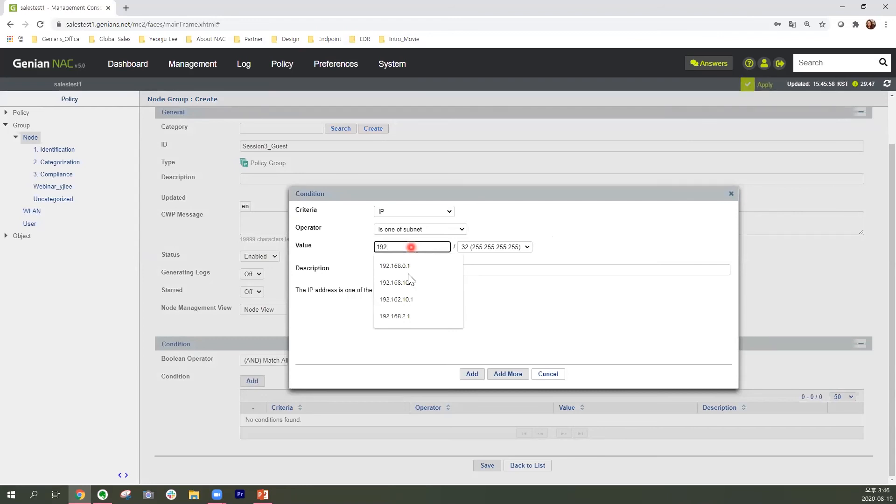
pyautogui.click(410, 315)
pyautogui.click(476, 246)
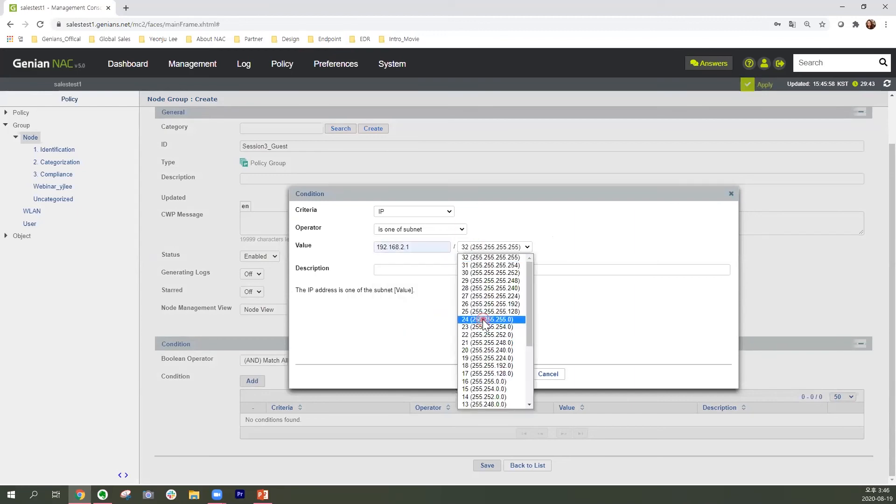
pyautogui.click(485, 319)
pyautogui.click(473, 374)
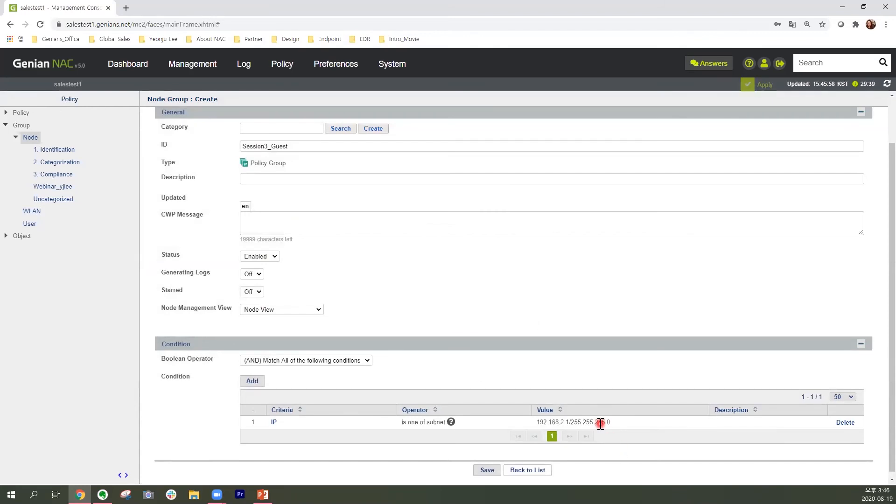
pyautogui.click(487, 471)
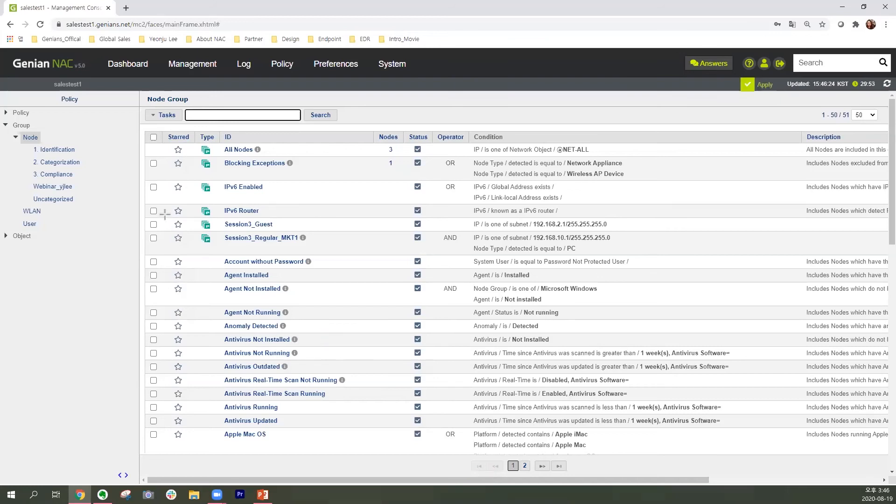
pyautogui.moveTo(145, 220); pyautogui.dragTo(145, 220)
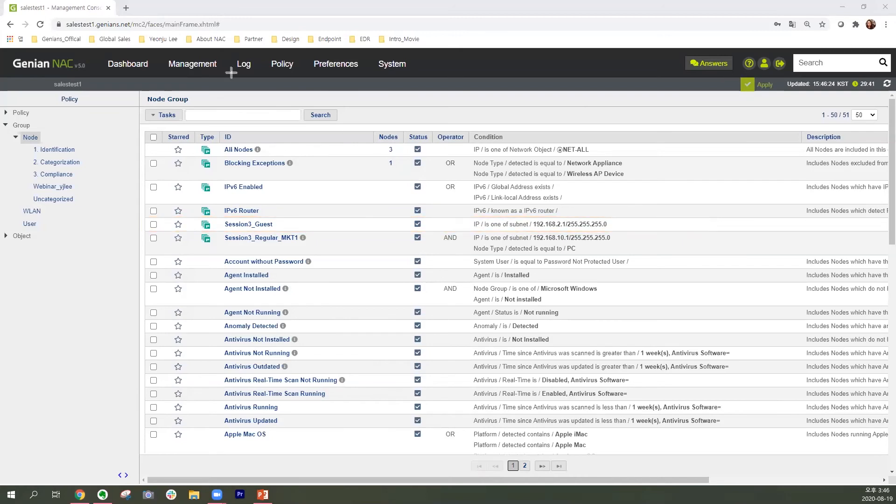
# Return to the Enforcement Policy list from the node groups.
pyautogui.click(6, 113)
pyautogui.click(75, 164)
pyautogui.click(75, 164)
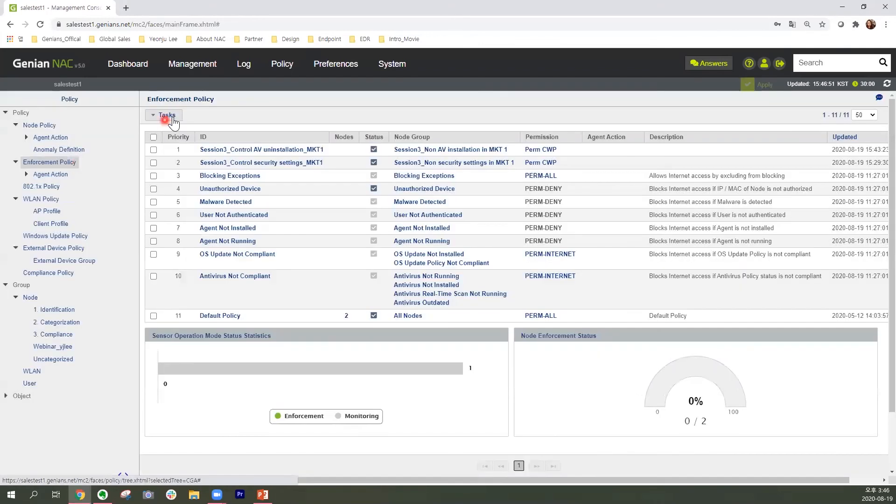
# Create a new enforcement policy with the ID "Session3_Control_Guest" and proceed to its node group assignment.
pyautogui.click(172, 119)
pyautogui.click(175, 134)
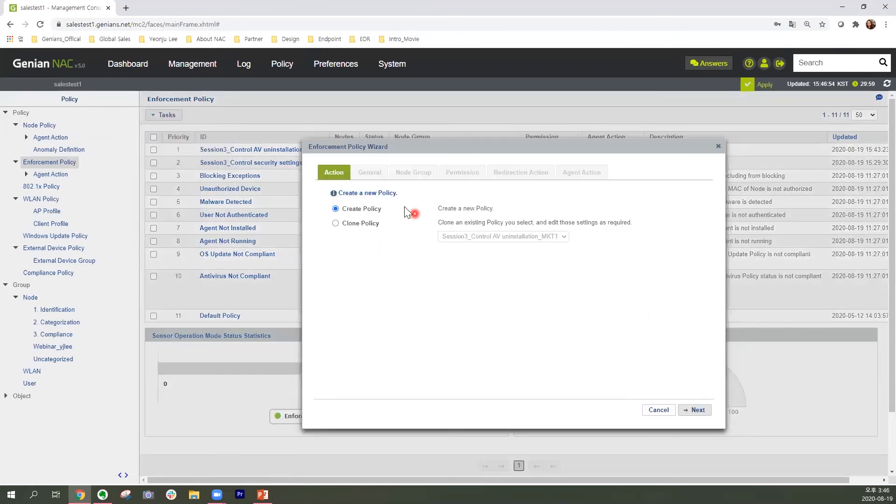
pyautogui.click(691, 411)
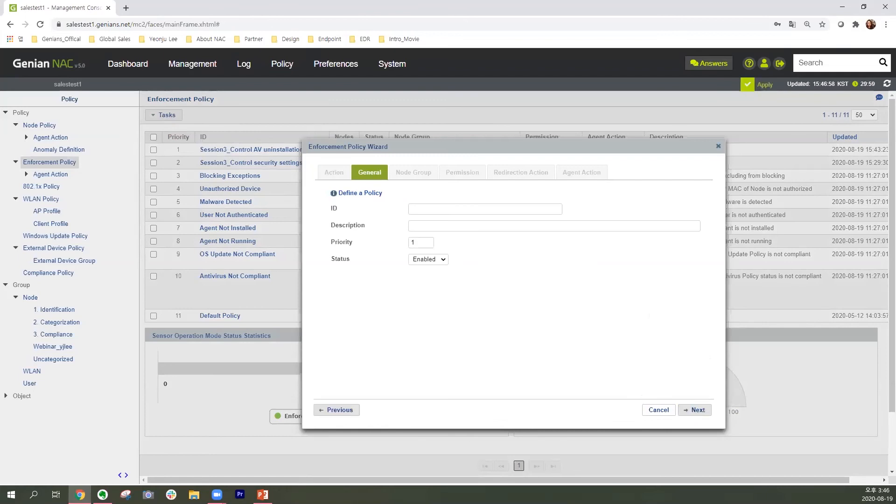
pyautogui.hotkey('alt', 'Tab')
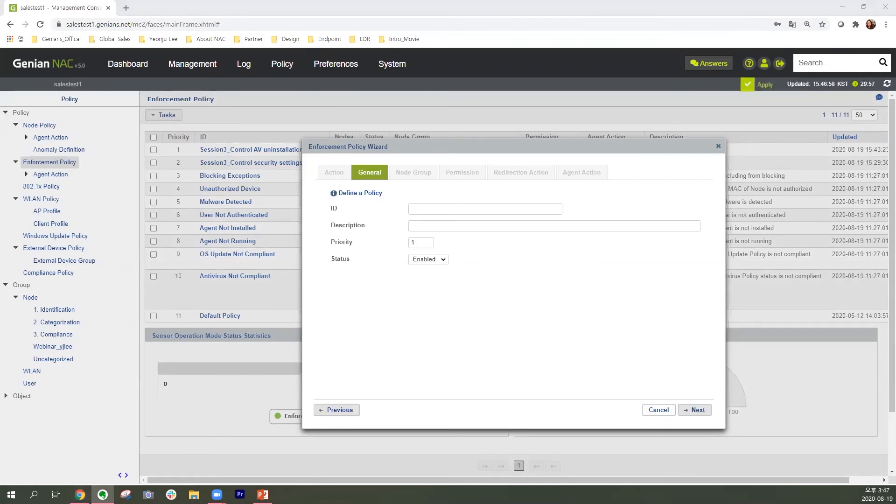
pyautogui.click(452, 206)
pyautogui.click(465, 341)
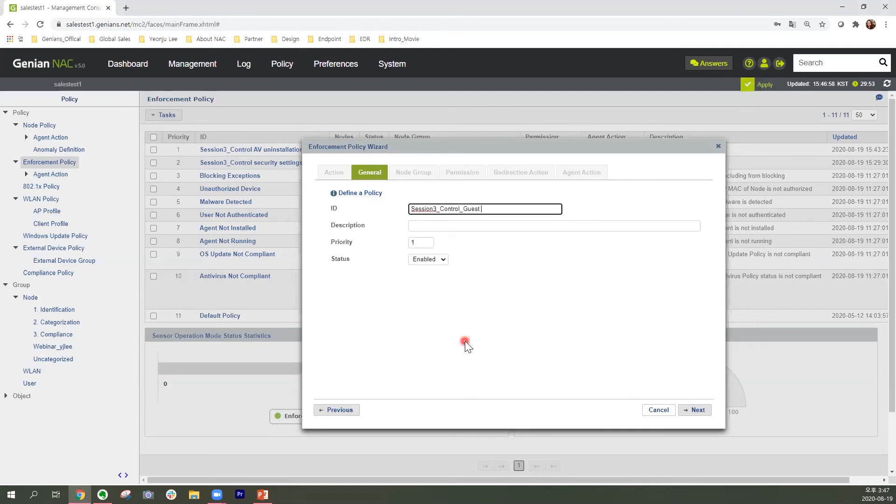
pyautogui.click(687, 409)
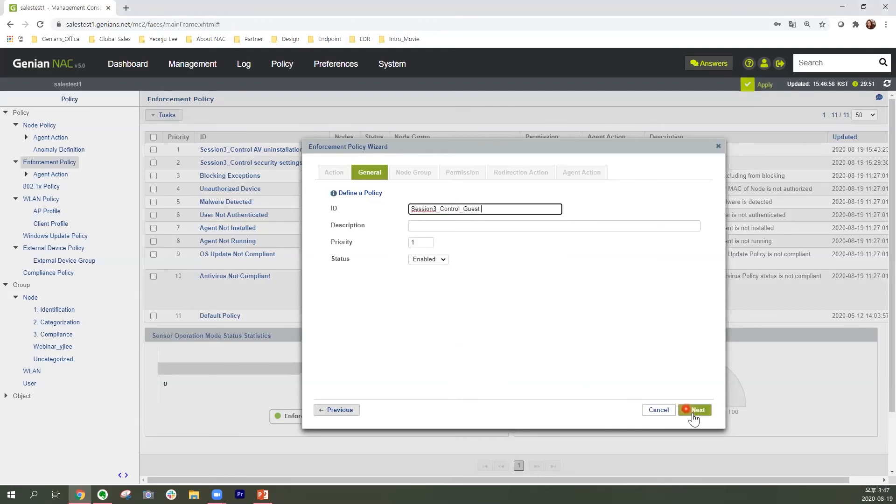
# Assign the Session3_Guest node group to the new enforcement policy and proceed to its network permissions.
pyautogui.click(466, 228)
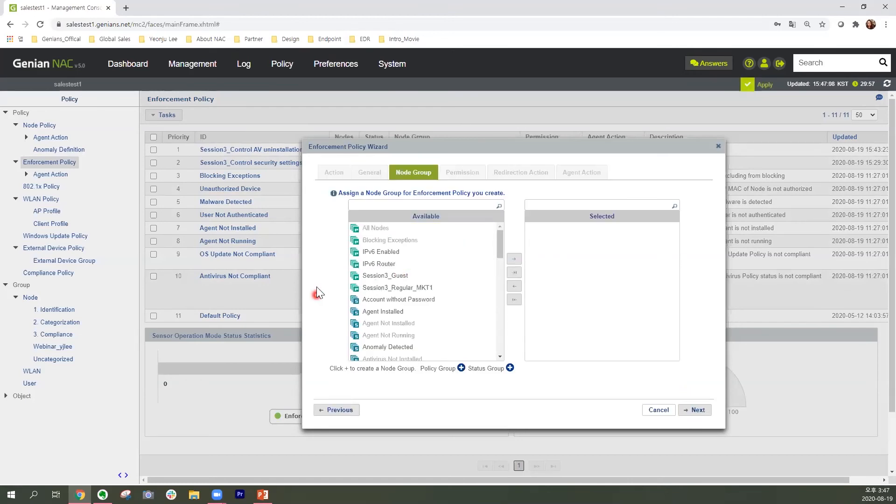
pyautogui.click(448, 278)
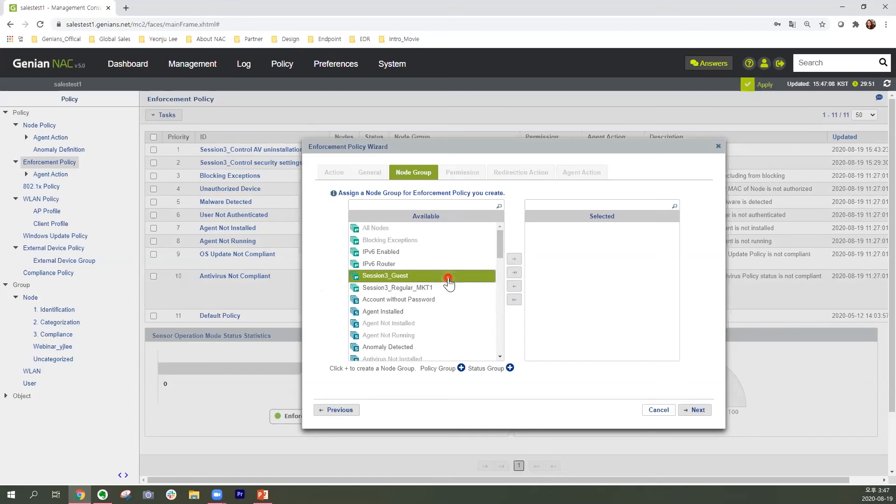
pyautogui.click(514, 258)
pyautogui.click(704, 413)
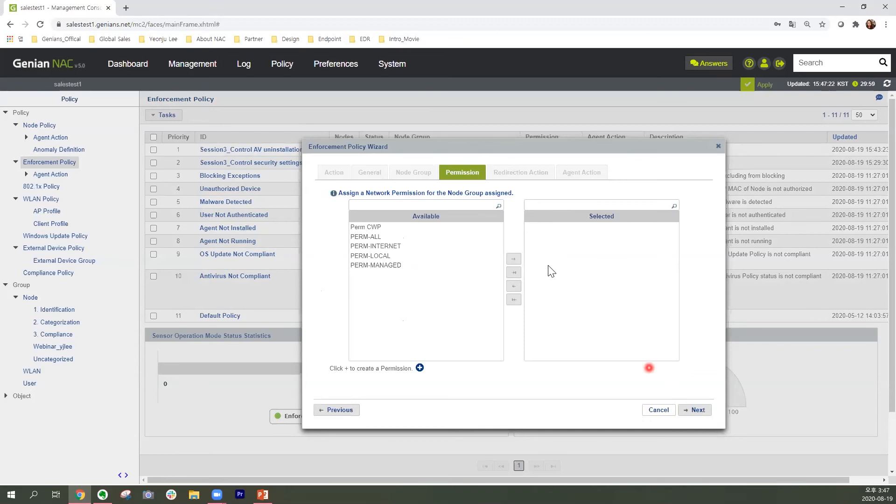
# Assign the PERM-INTERNET permission to the guest enforcement policy and proceed to its redirection action.
pyautogui.click(472, 256)
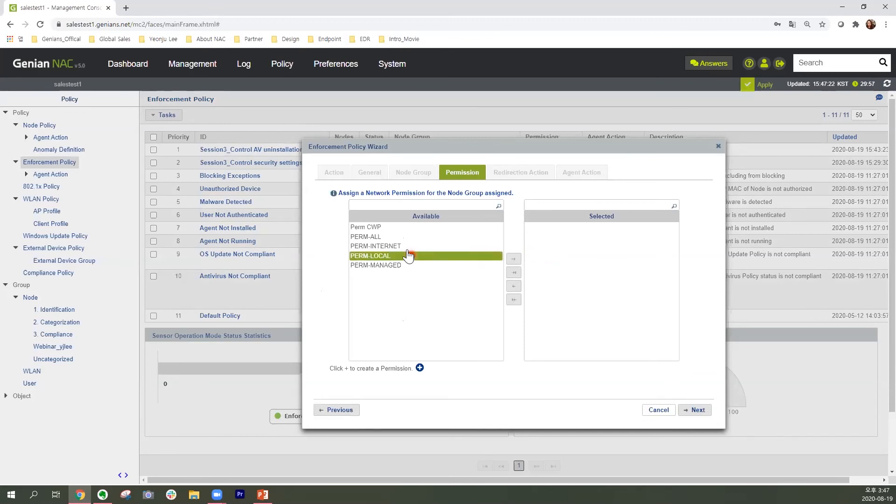
pyautogui.click(408, 248)
pyautogui.click(513, 258)
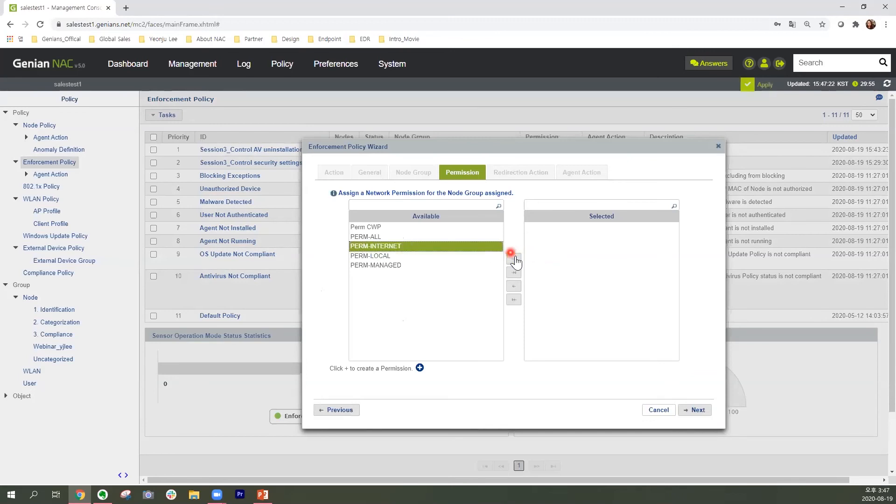
pyautogui.click(696, 410)
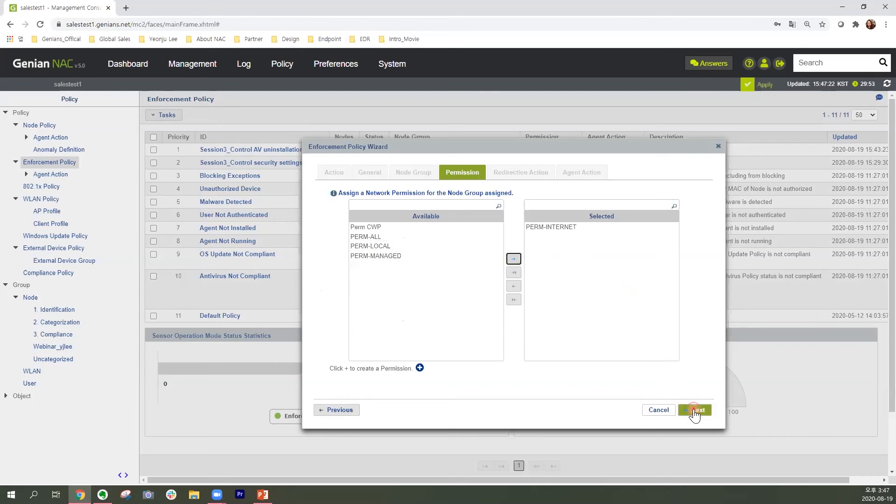
# Keep redirection to the Default CWP Page, assign no agent action, and finish creating the guest enforcement policy.
pyautogui.click(499, 238)
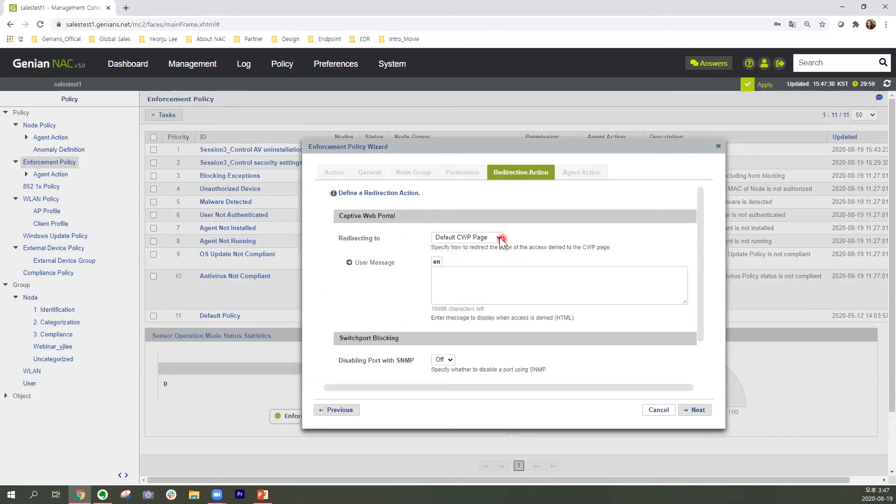
pyautogui.click(498, 238)
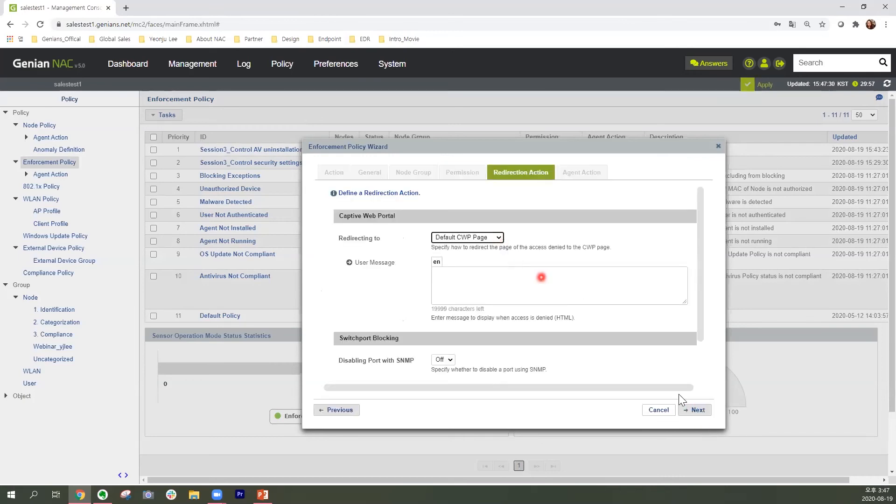
pyautogui.click(702, 412)
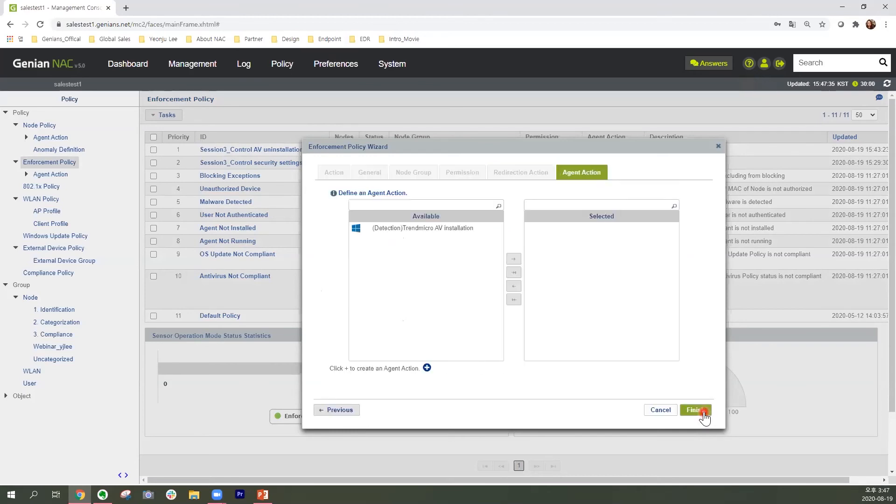
pyautogui.click(703, 410)
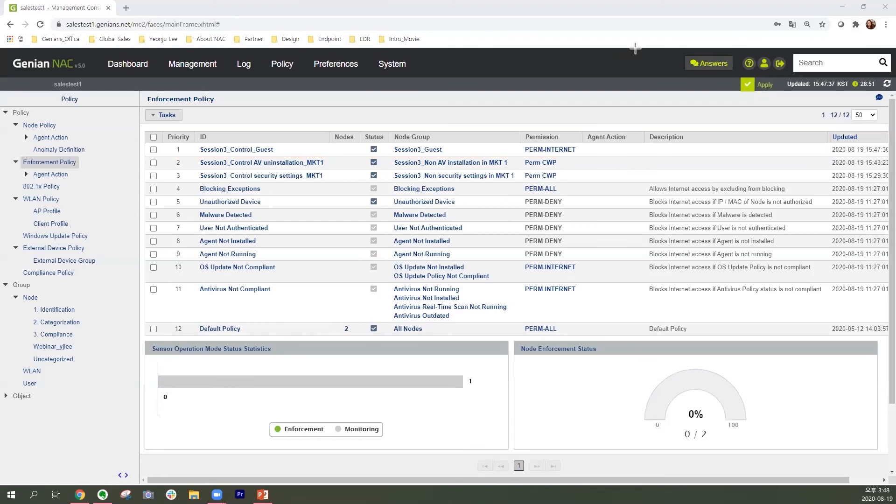
# List the nodes under the Default Policy enforcement policy and examine the details of node 192.168.0.3.
pyautogui.moveTo(328, 315); pyautogui.dragTo(360, 339)
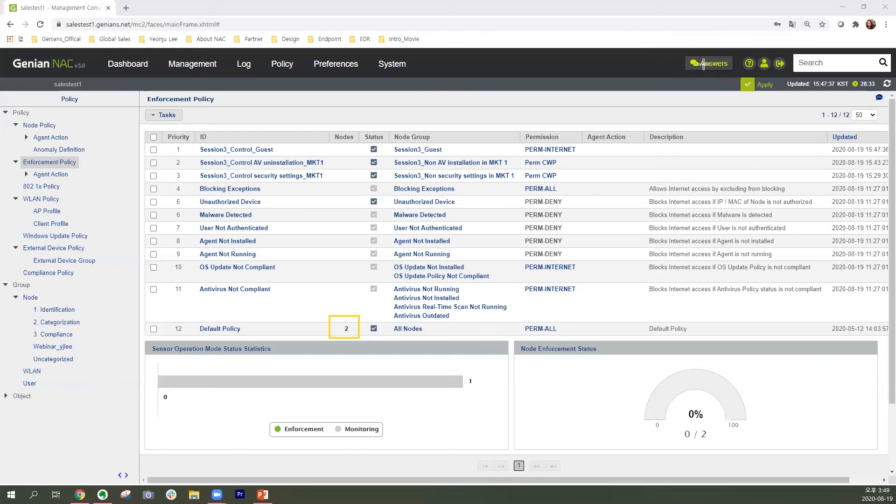
pyautogui.click(346, 329)
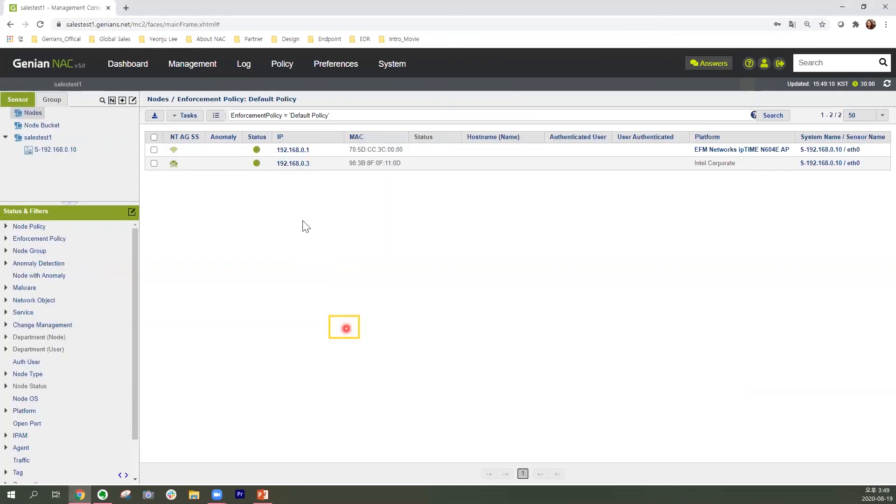
pyautogui.click(290, 151)
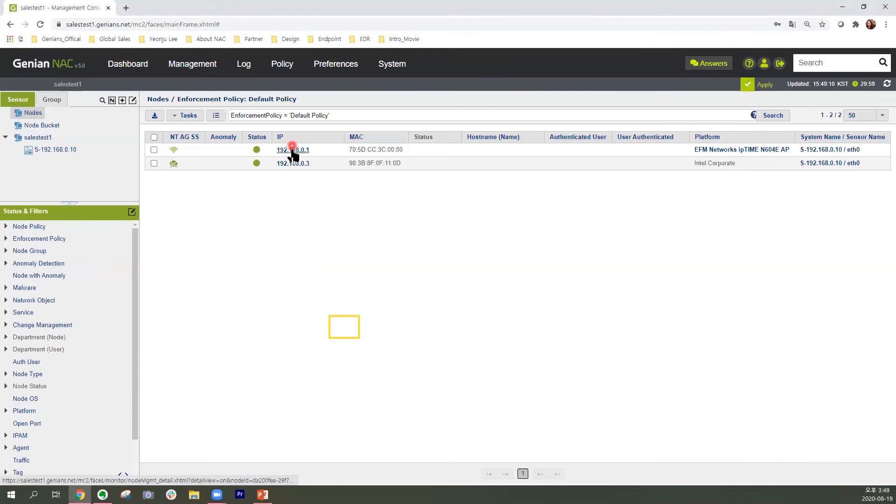
pyautogui.click(296, 197)
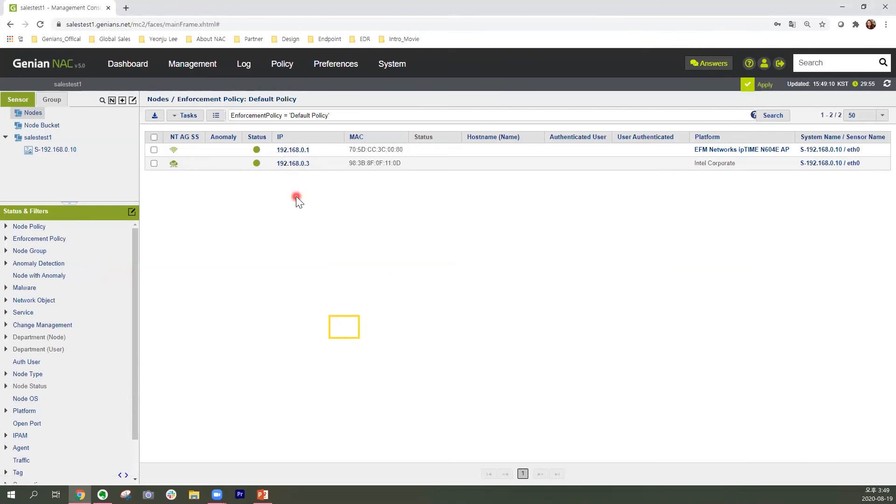
pyautogui.click(298, 165)
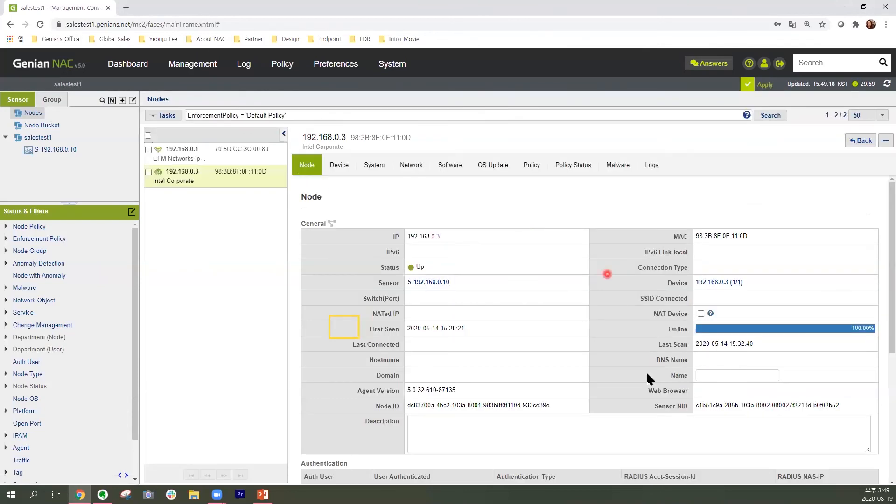
pyautogui.scroll(-4, 635, 413)
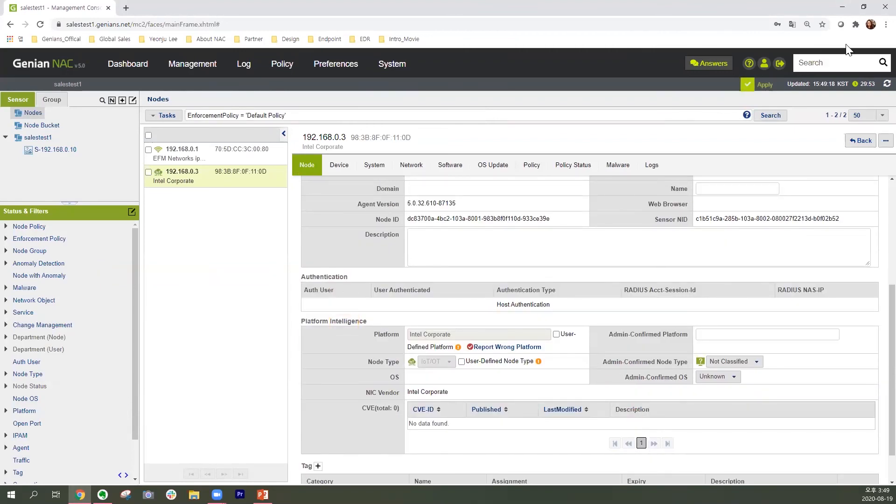
# Return from the node details to the Node Policy list in the policy section.
pyautogui.moveTo(282, 66)
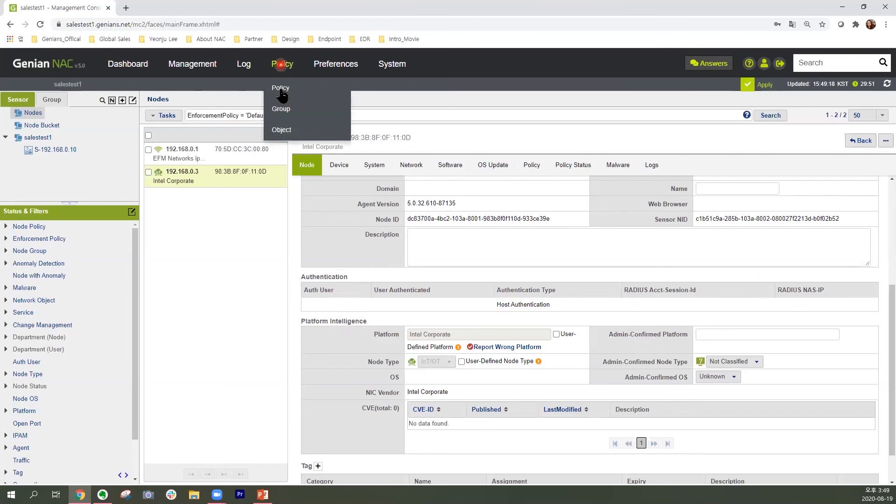
pyautogui.click(281, 88)
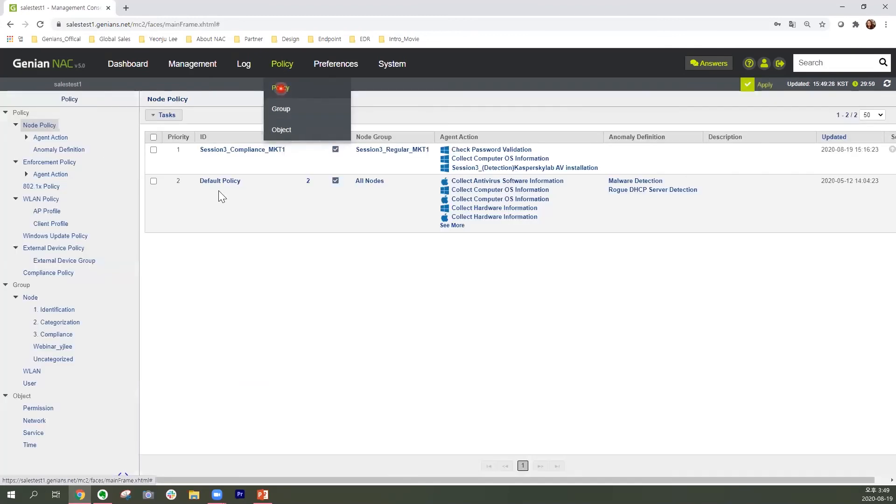
pyautogui.click(14, 127)
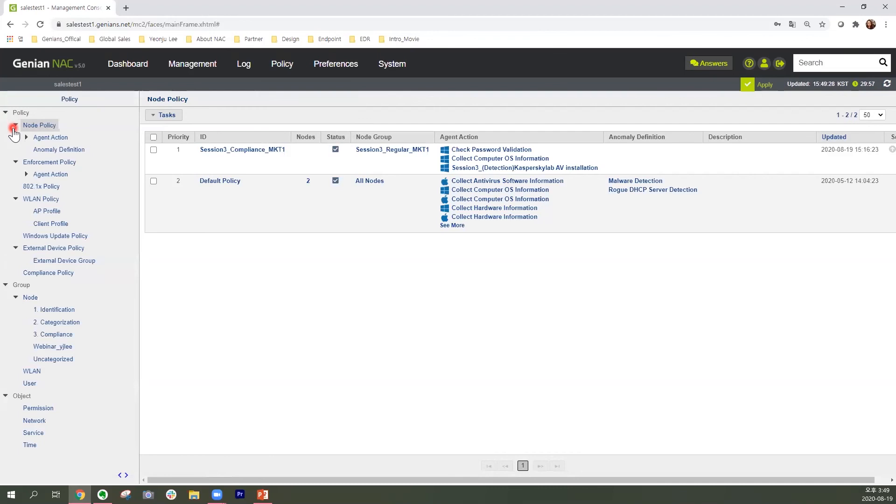